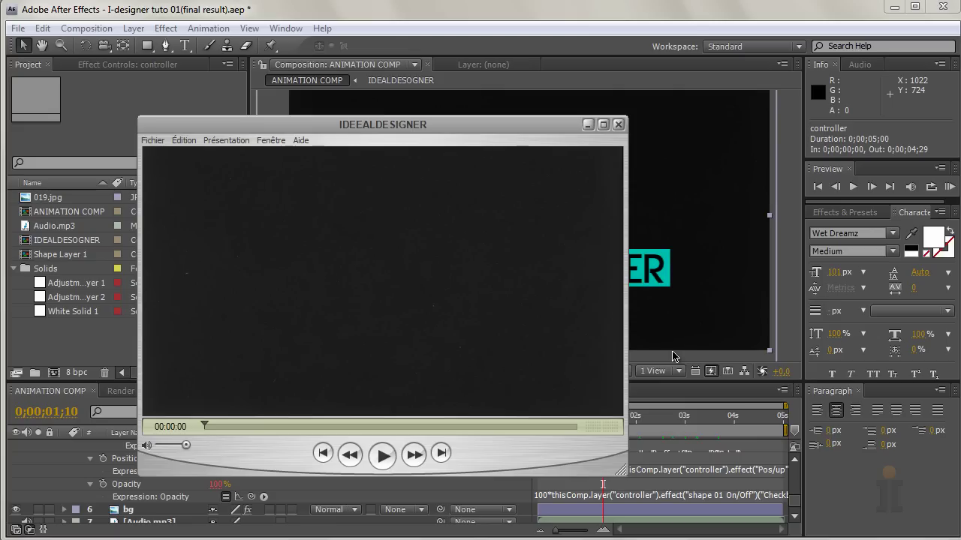
Play the finished IDEALDESIGNER preview video in the media player and minimize its window
{"action": "left_click_drag", "start_coordinate": [437, 125], "coordinate": [367, 88]}
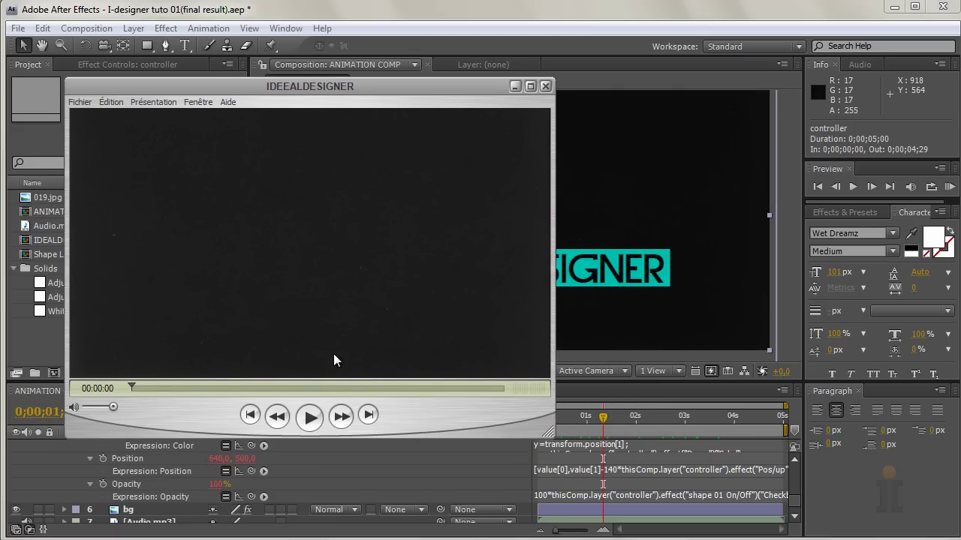
{"action": "left_click", "coordinate": [318, 417]}
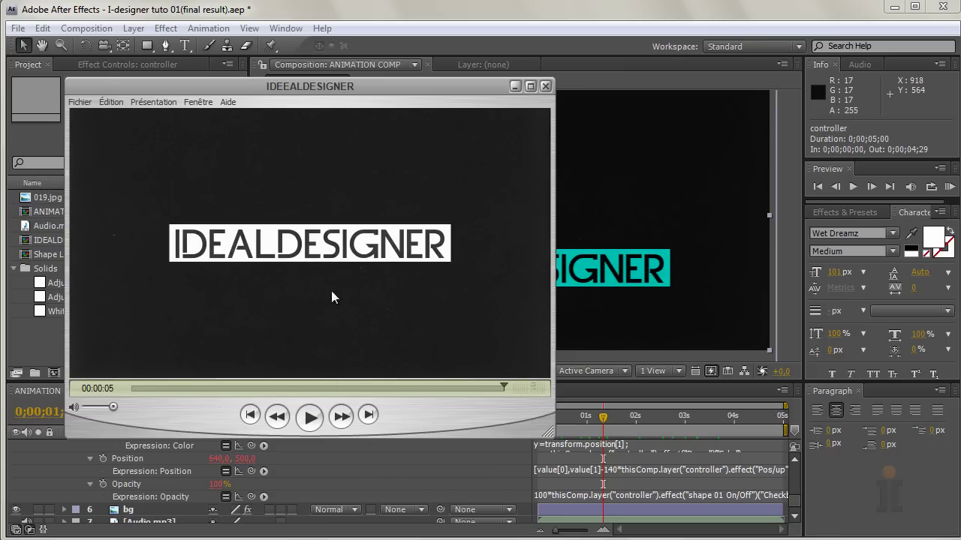
{"action": "left_click_drag", "start_coordinate": [289, 89], "coordinate": [372, 138]}
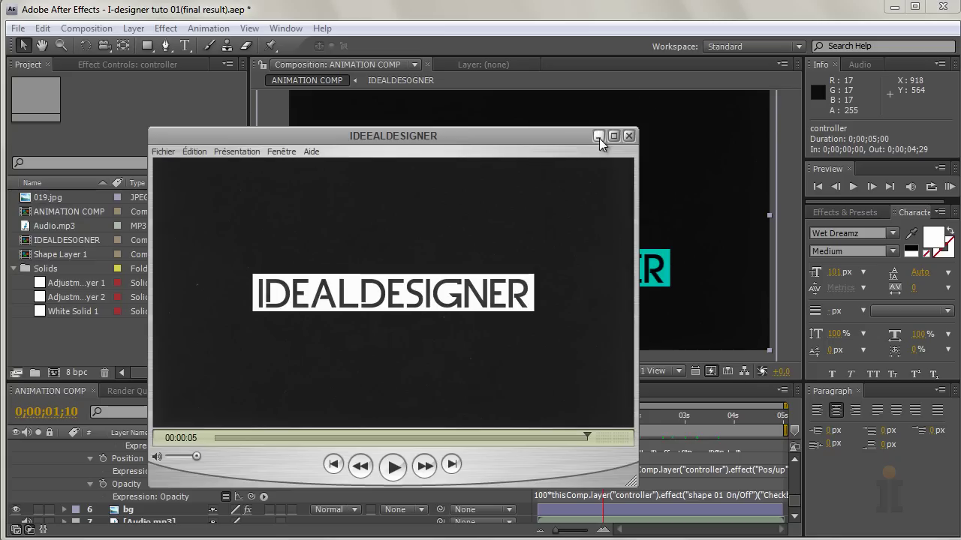
{"action": "left_click", "coordinate": [598, 137]}
Delete the ANIMATION COMP, IDEALDESOGNER and Shape Layer 1 compositions together with the Solids folder from the project
{"action": "left_click", "coordinate": [68, 241]}
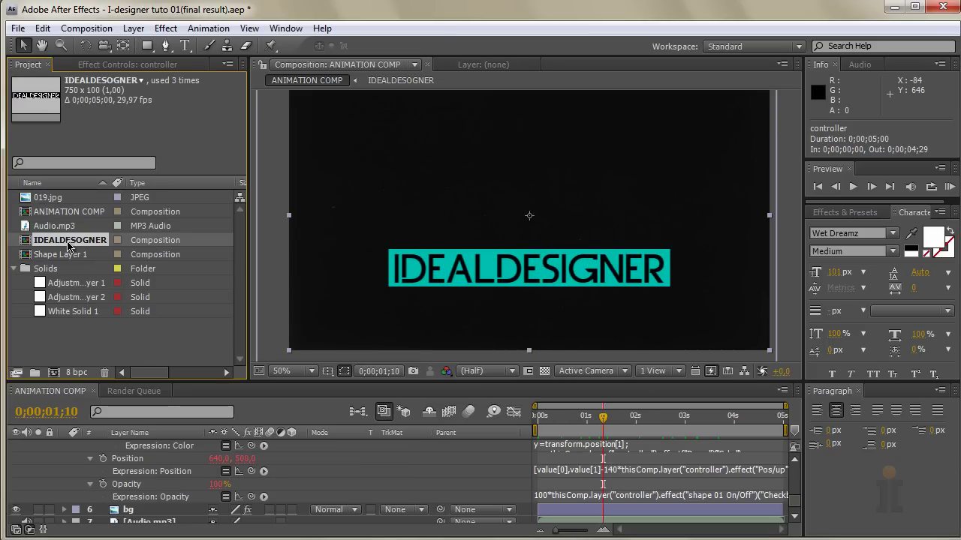
{"action": "left_click", "coordinate": [67, 255], "text": "ctrl"}
{"action": "left_click", "coordinate": [66, 213], "text": "ctrl"}
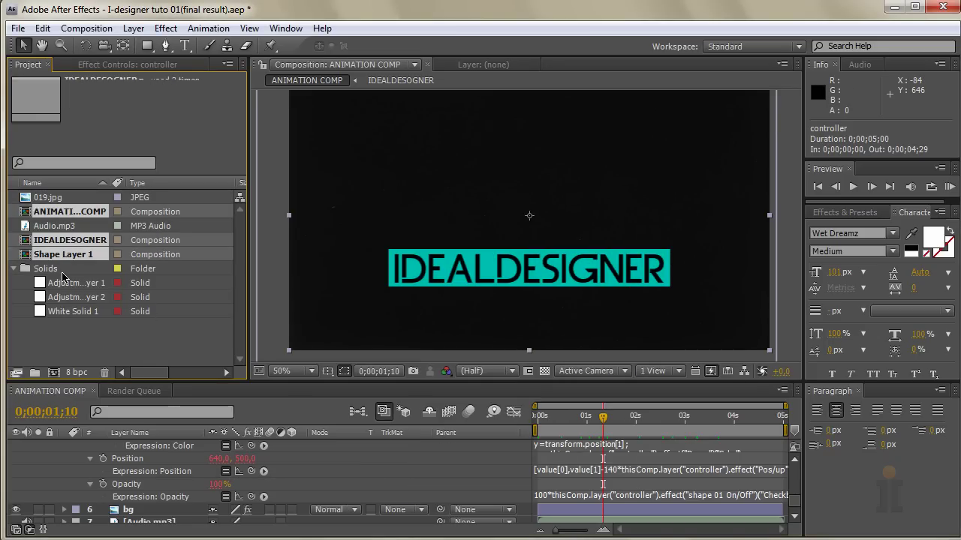
{"action": "left_click", "coordinate": [59, 270], "text": "ctrl"}
{"action": "key", "text": "Delete"}
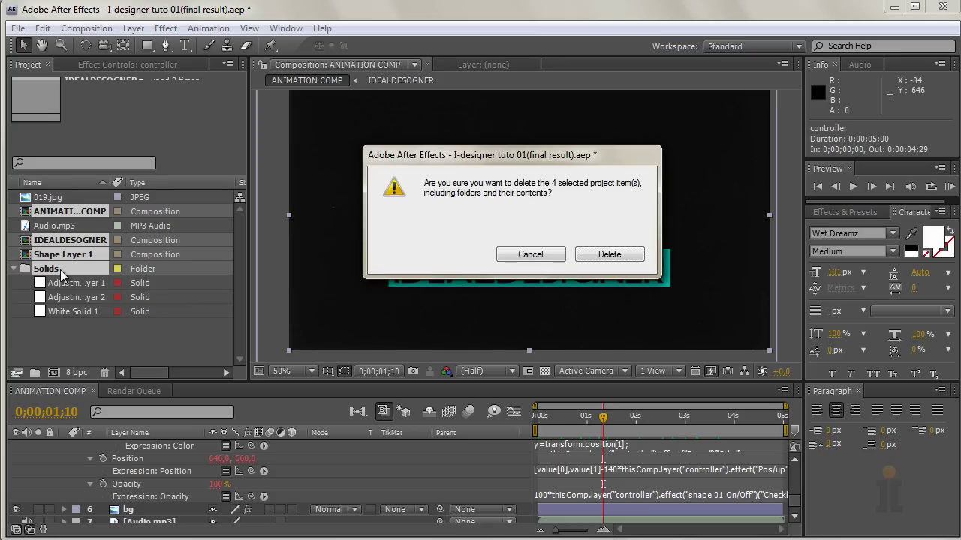
{"action": "key", "text": "Return"}
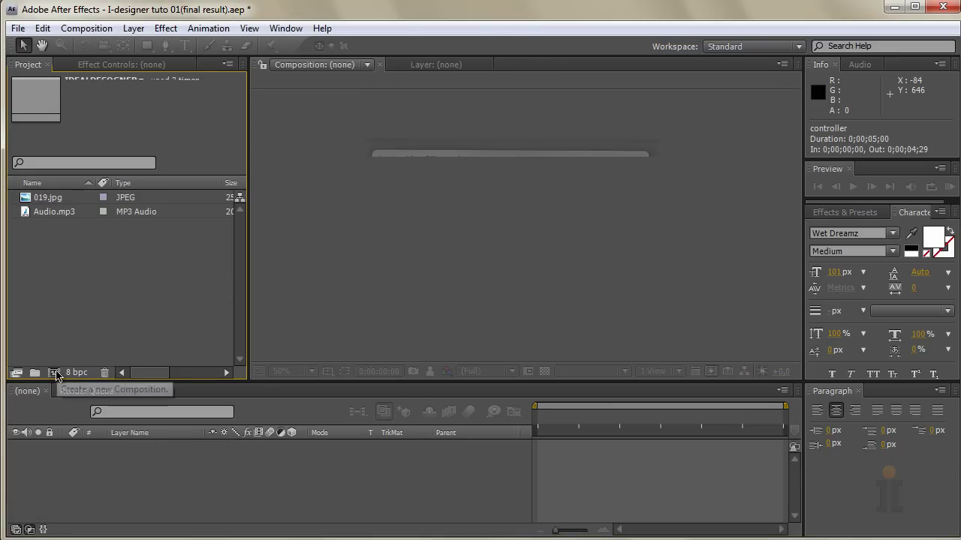
Create a new composition named "I-D text" with a width of 750 px and a height of 100 px
{"action": "left_click", "coordinate": [85, 28]}
{"action": "left_click", "coordinate": [109, 46]}
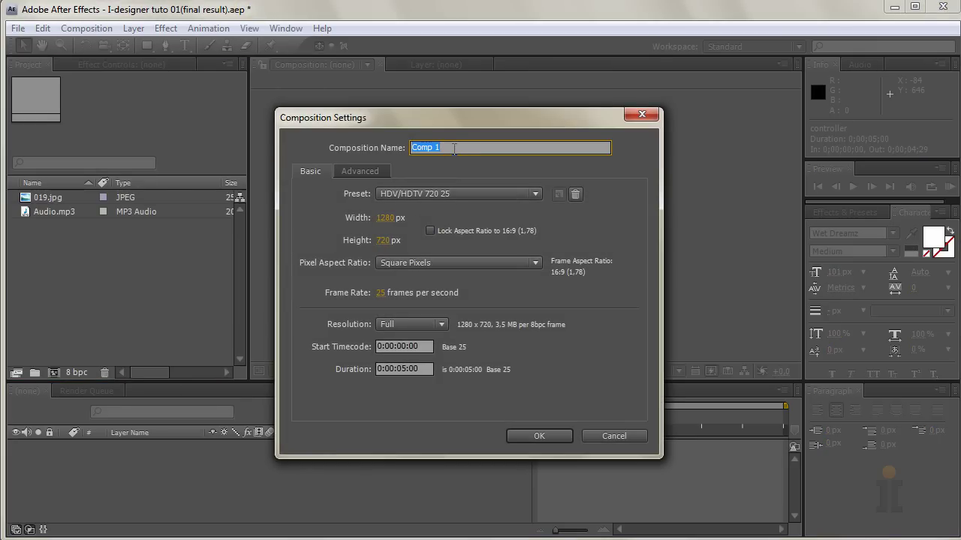
{"action": "type", "text": "I-D text"}
{"action": "left_click", "coordinate": [385, 218]}
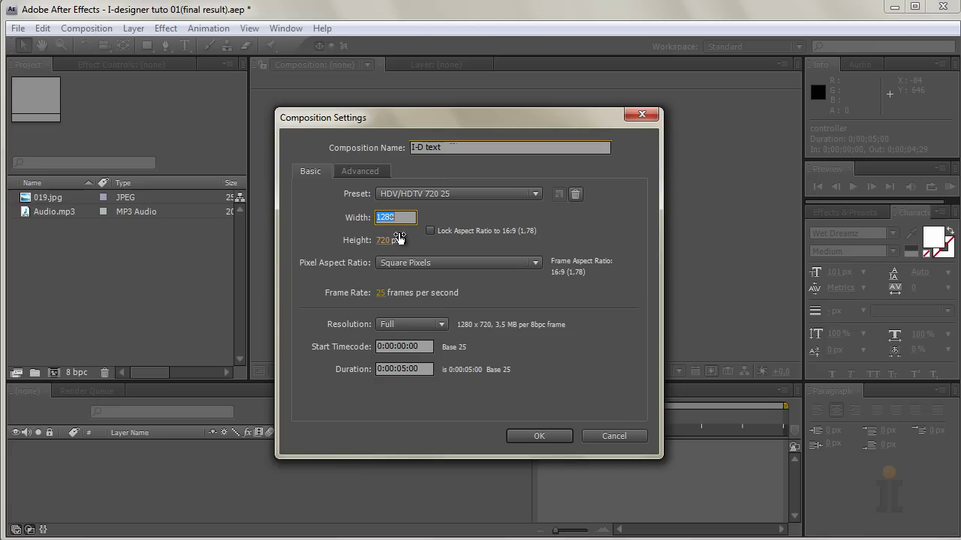
{"action": "type", "text": "750"}
{"action": "left_click", "coordinate": [399, 239]}
{"action": "type", "text": "100"}
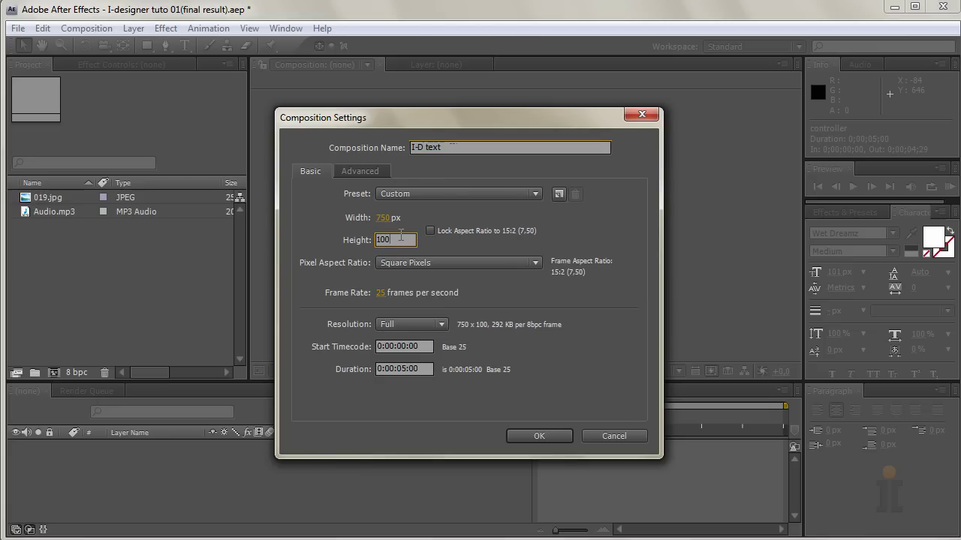
{"action": "key", "text": "Return"}
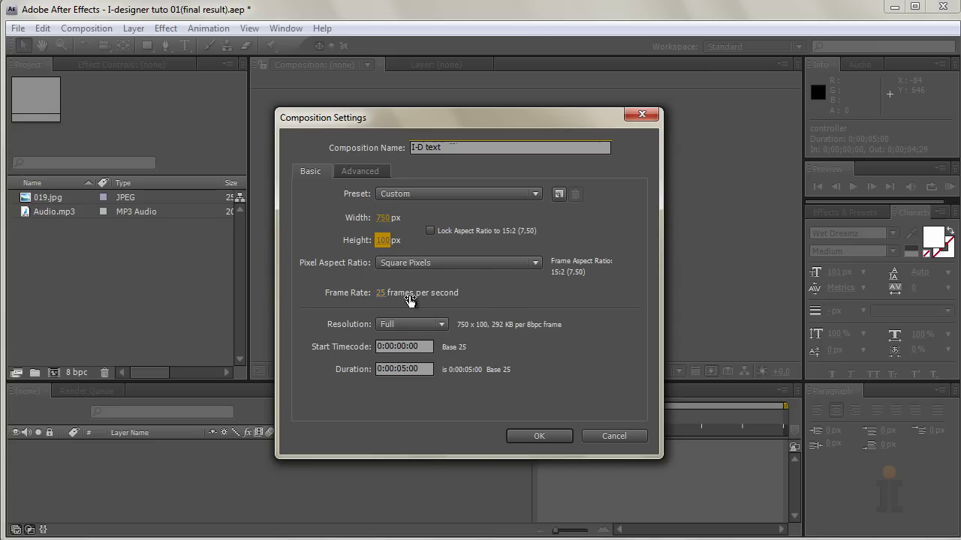
{"action": "left_click", "coordinate": [531, 437]}
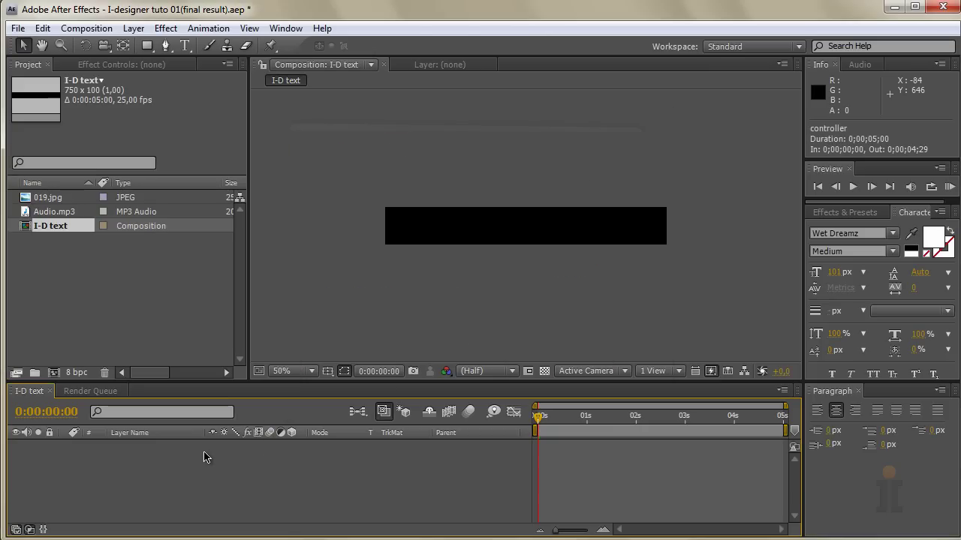
Add a text layer reading "IDEALDESIGNER" to the I-D text composition
{"action": "right_click", "coordinate": [201, 457]}
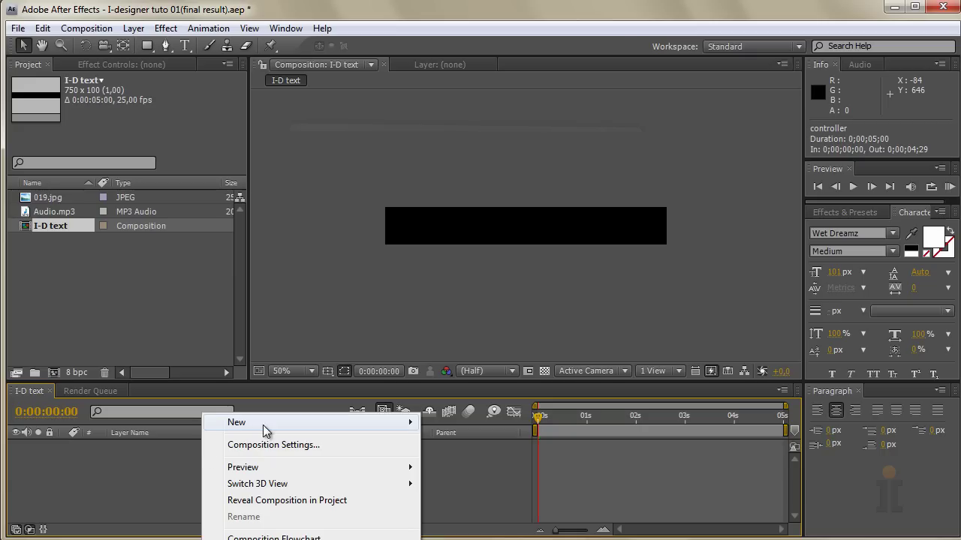
{"action": "mouse_move", "coordinate": [259, 425]}
{"action": "left_click", "coordinate": [477, 445]}
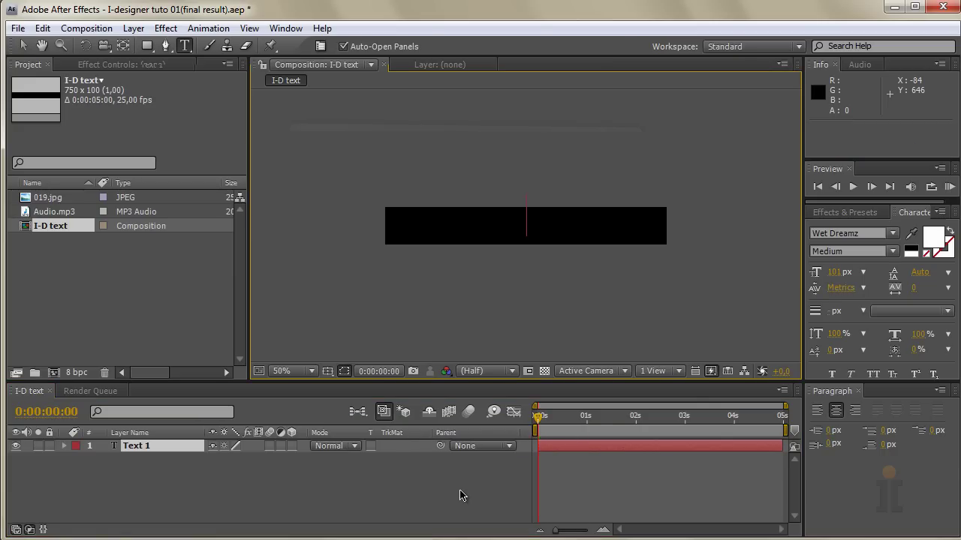
{"action": "type", "text": "IDEALDESIGNER"}
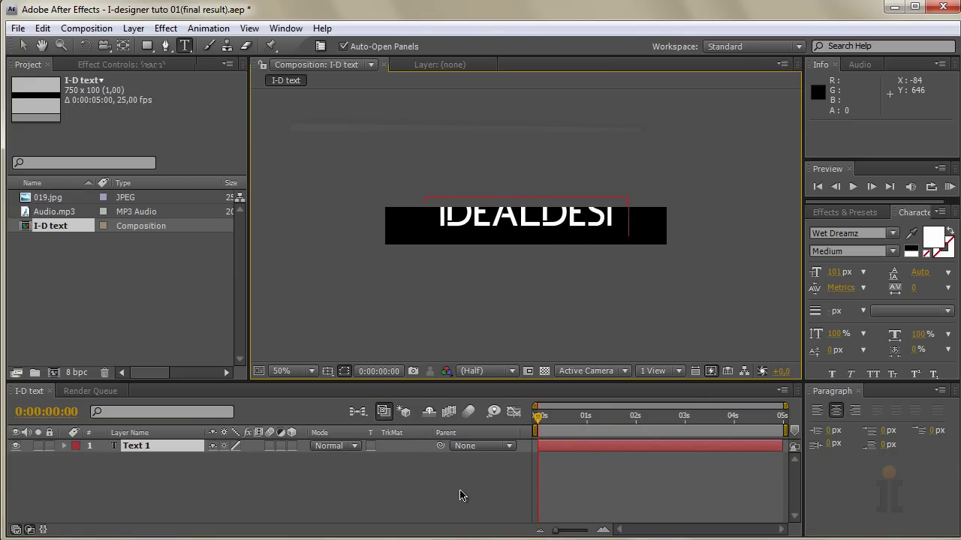
Nudge the IDEALDESIGNER text layer vertically to position 375, 86 so it sits centered in the frame
{"action": "left_click", "coordinate": [183, 447]}
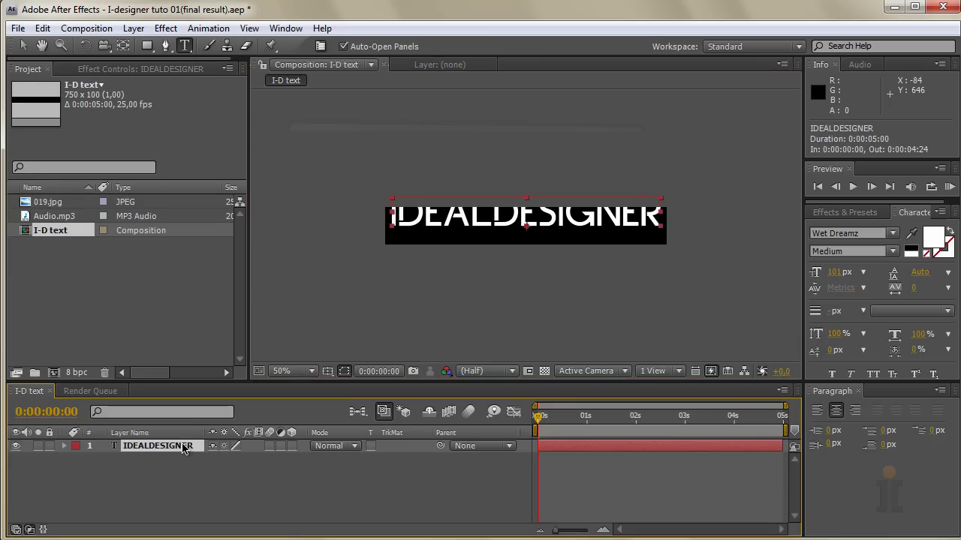
{"action": "key", "text": "Up"}
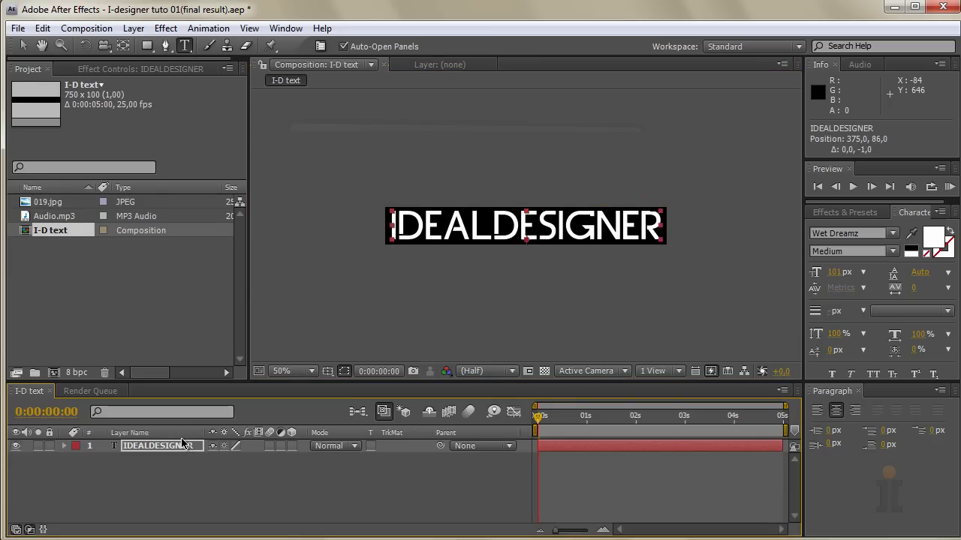
{"action": "left_click", "coordinate": [189, 473]}
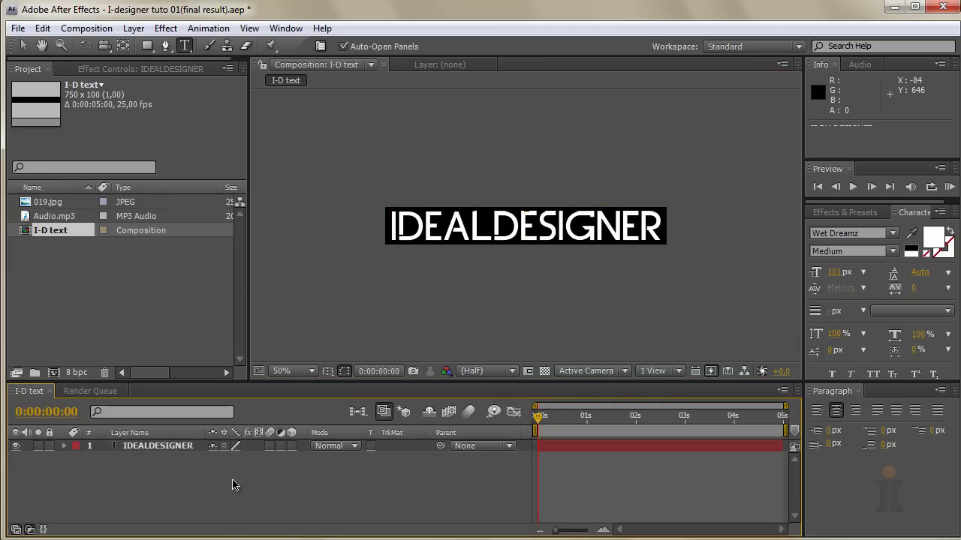
Create a second composition named "Animation Comp" using the HDV/HDTV 720 25 preset
{"action": "left_click", "coordinate": [54, 373]}
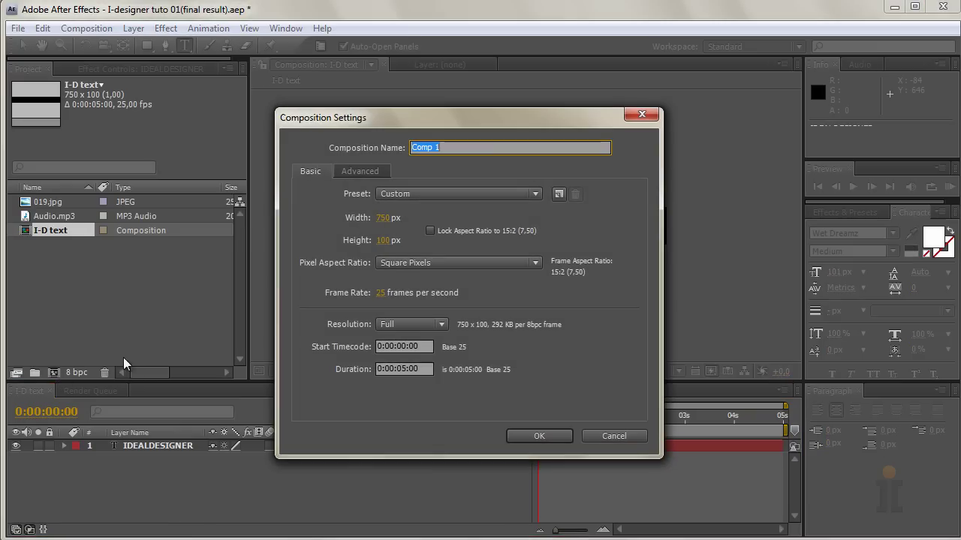
{"action": "type", "text": "Anima"}
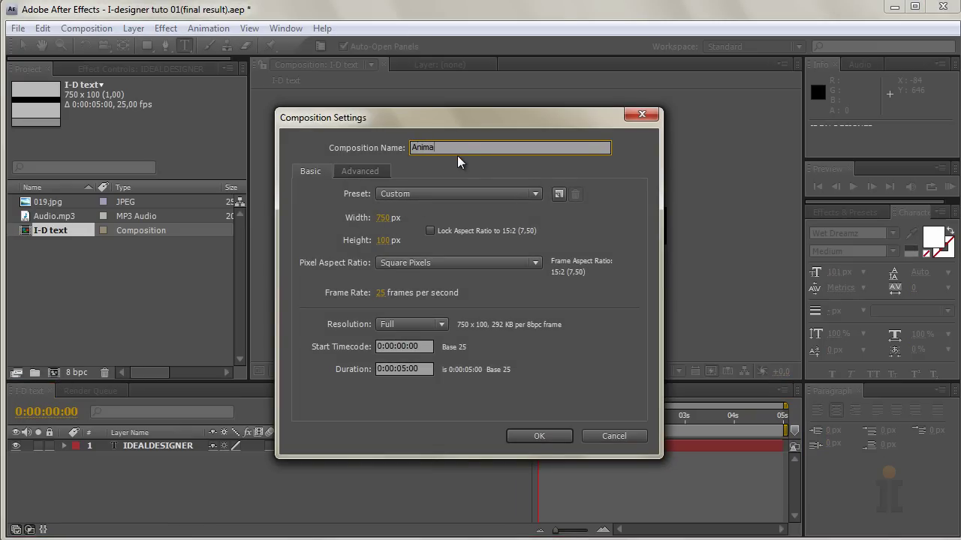
{"action": "type", "text": "tion Comp"}
{"action": "left_click", "coordinate": [385, 220]}
{"action": "left_click", "coordinate": [418, 196]}
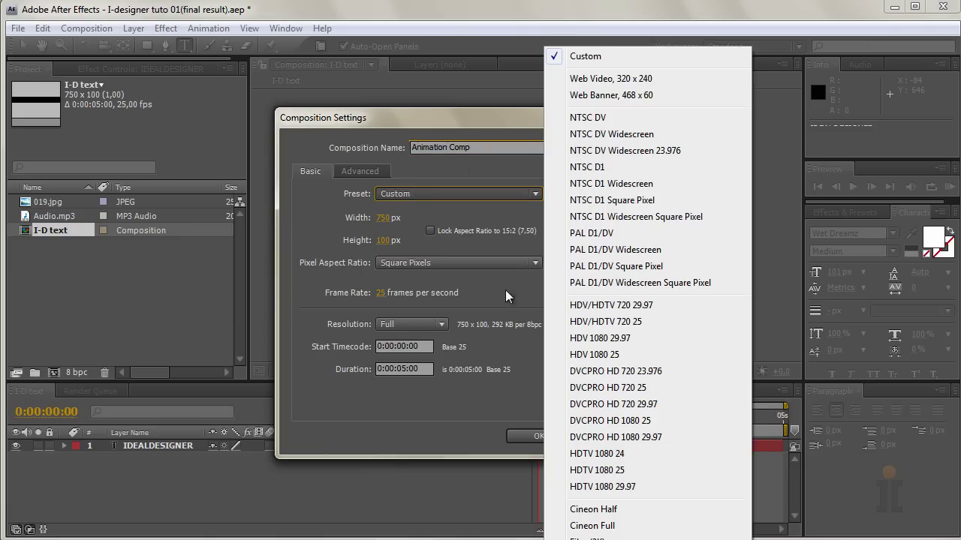
{"action": "left_click", "coordinate": [633, 325]}
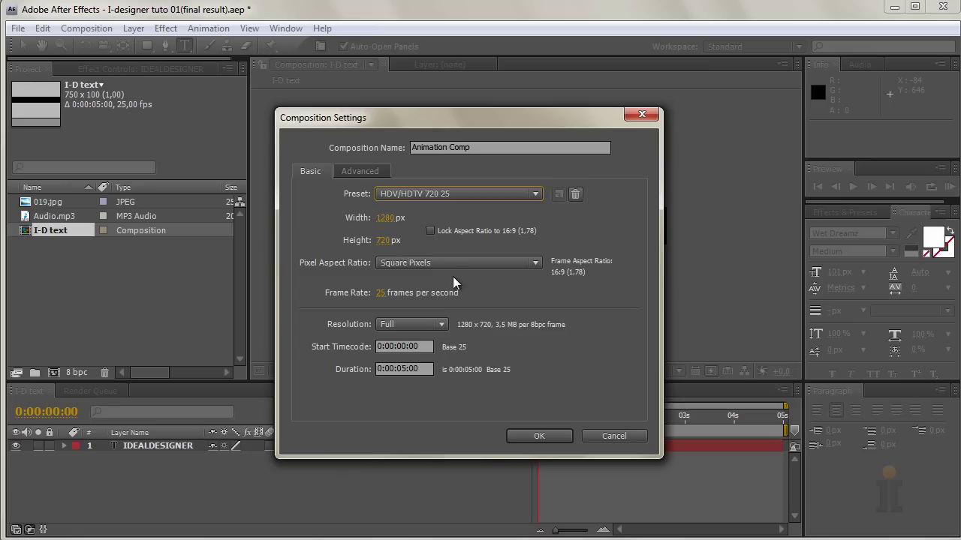
{"action": "left_click", "coordinate": [559, 436]}
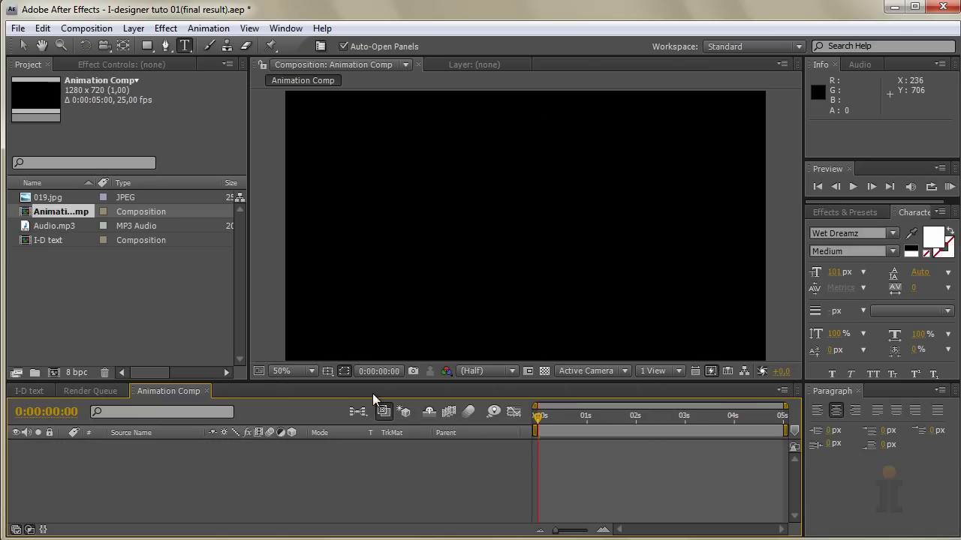
Add a new shape layer to Animation Comp and give it a rectangle path
{"action": "left_click_drag", "start_coordinate": [369, 384], "coordinate": [369, 409]}
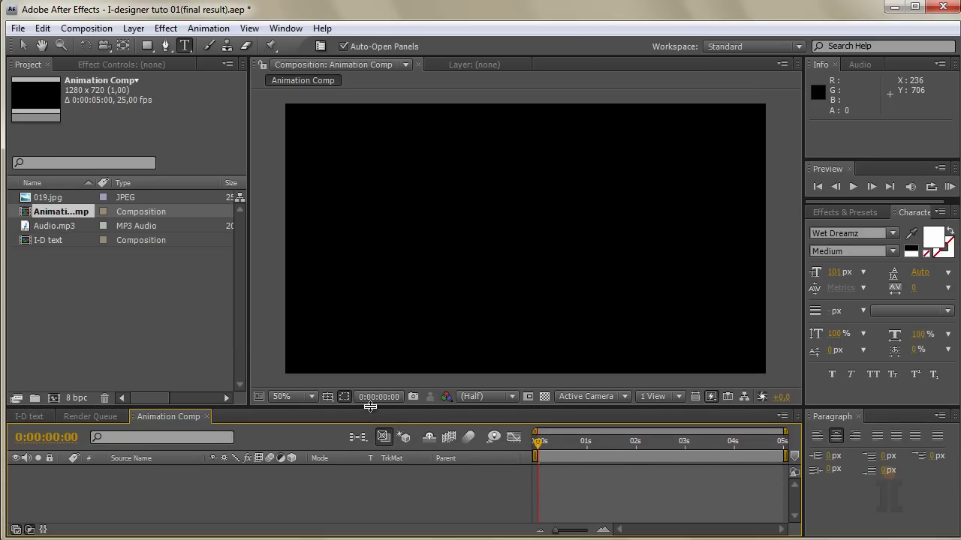
{"action": "right_click", "coordinate": [193, 478]}
{"action": "mouse_move", "coordinate": [257, 425]}
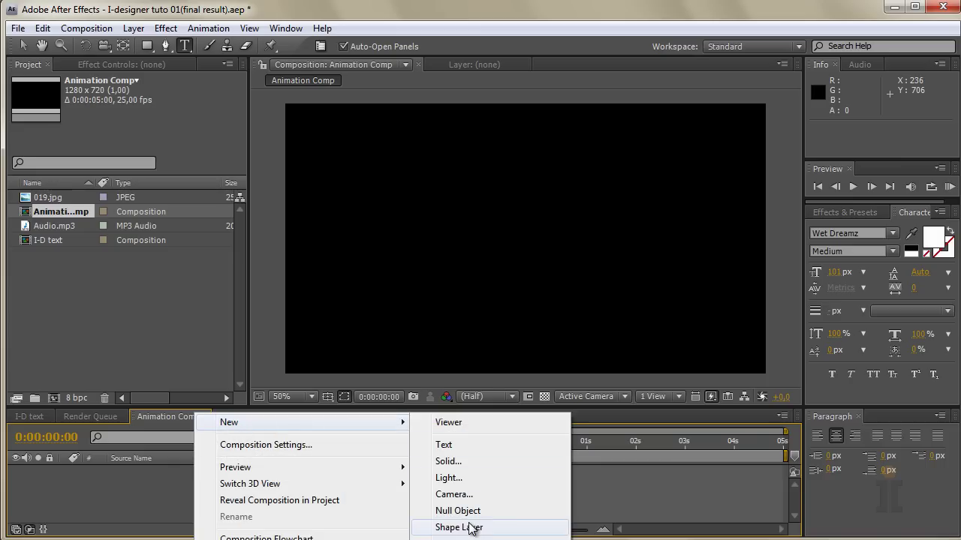
{"action": "left_click", "coordinate": [468, 528]}
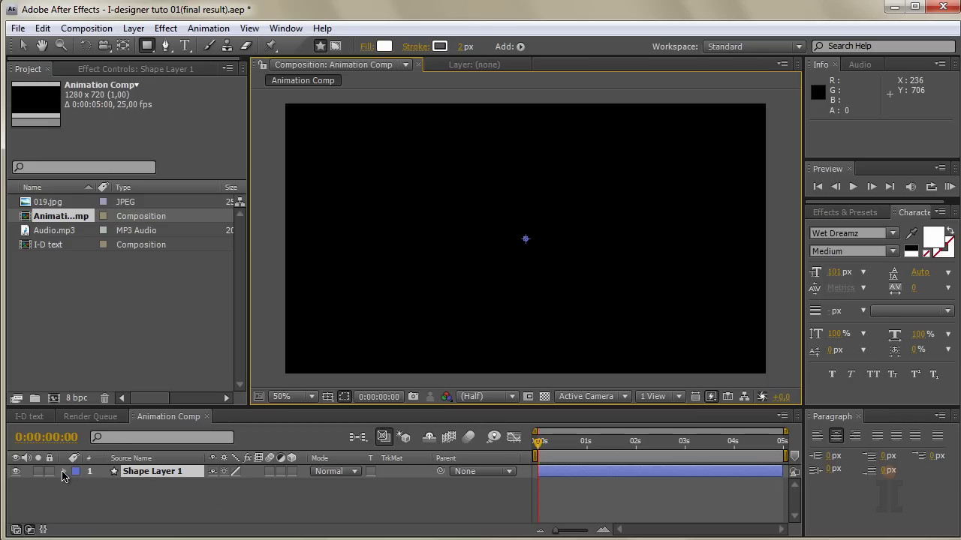
{"action": "left_click", "coordinate": [64, 472]}
{"action": "left_click", "coordinate": [299, 484]}
{"action": "left_click", "coordinate": [367, 177]}
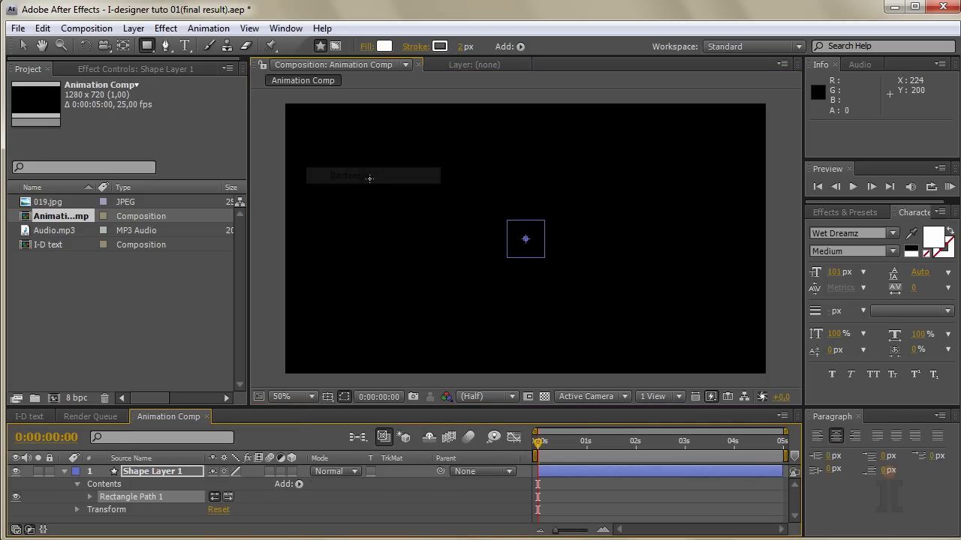
Unlink the rectangle path's size proportions and set its size to 750 by 100
{"action": "left_click", "coordinate": [90, 497]}
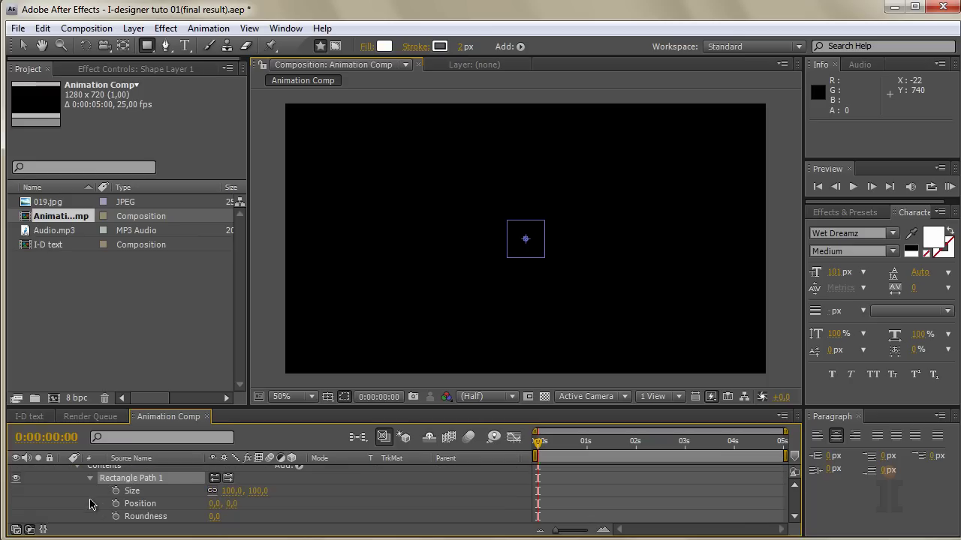
{"action": "left_click", "coordinate": [212, 490]}
{"action": "left_click", "coordinate": [229, 491]}
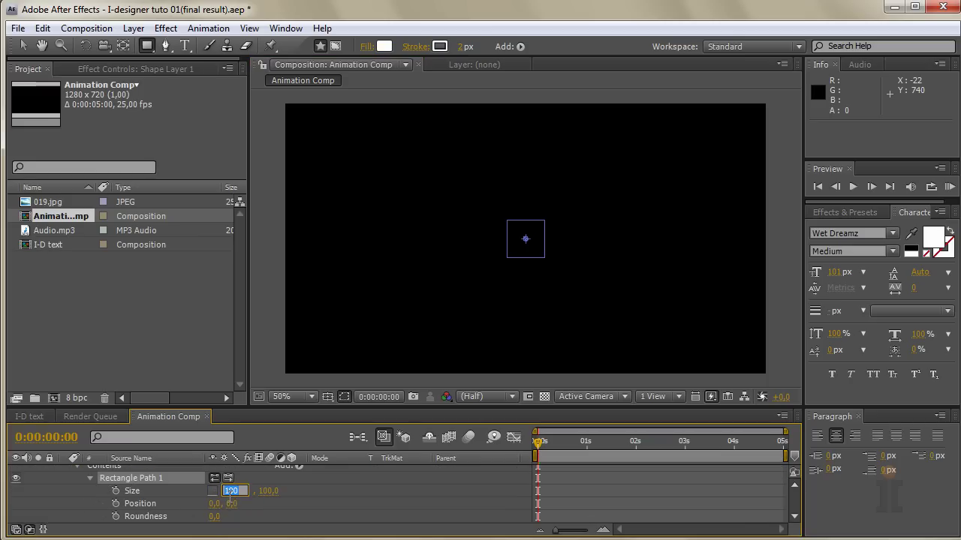
{"action": "left_click", "coordinate": [325, 510]}
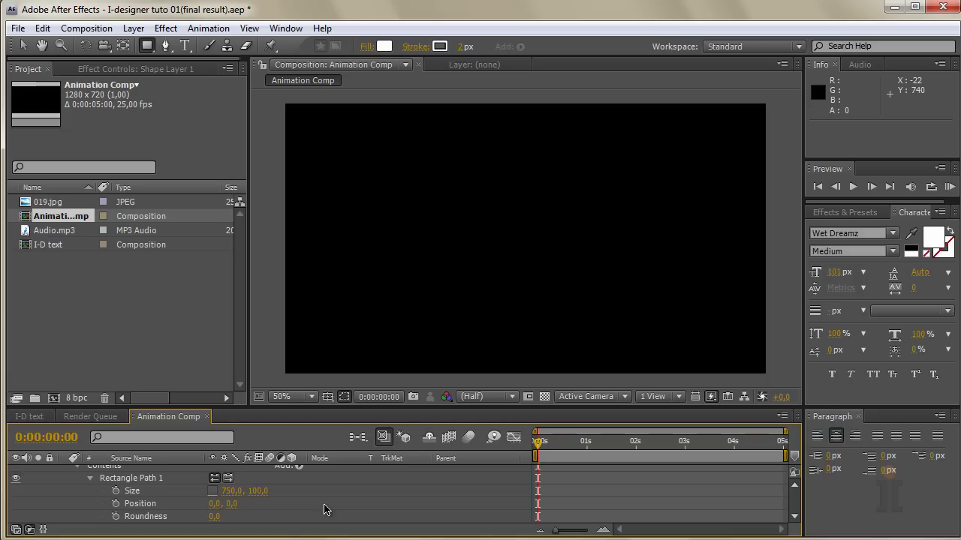
Add a fill to the shape layer's rectangle and set the fill color to white
{"action": "scroll", "coordinate": [274, 503], "scroll_direction": "up", "scroll_amount": 1}
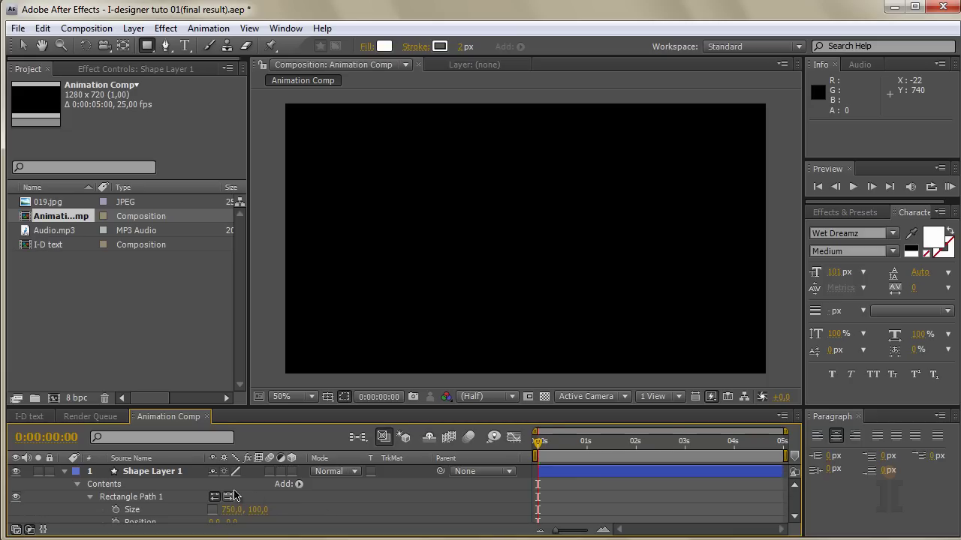
{"action": "left_click", "coordinate": [167, 478]}
{"action": "left_click", "coordinate": [299, 484]}
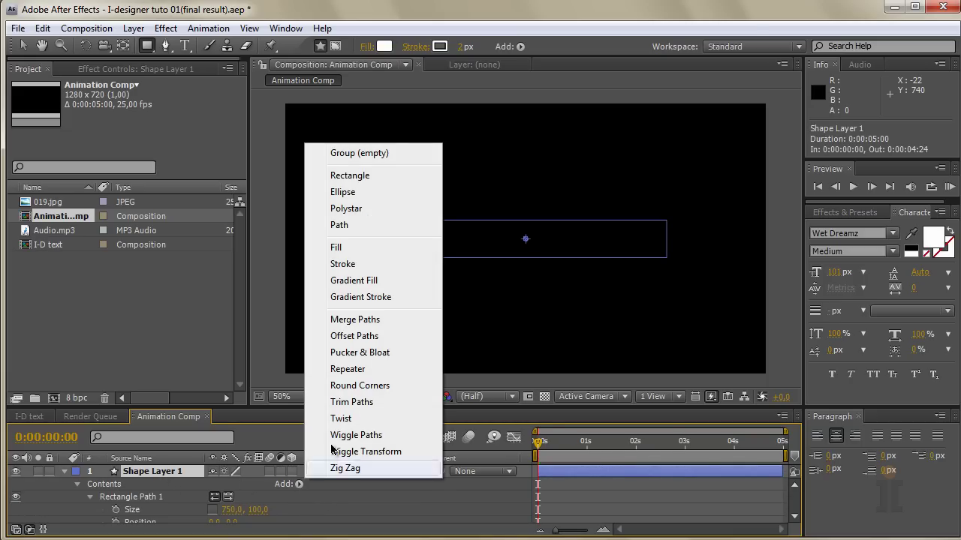
{"action": "left_click", "coordinate": [353, 255]}
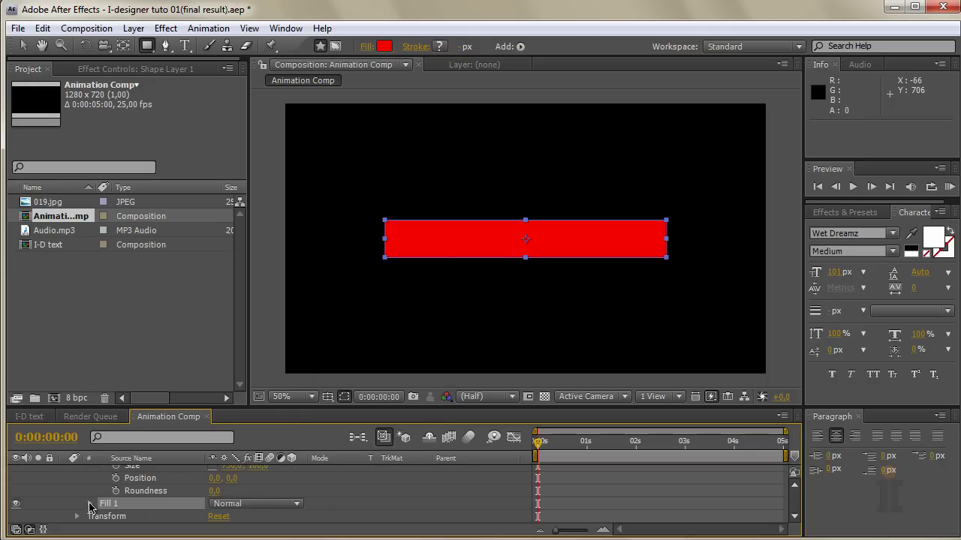
{"action": "left_click", "coordinate": [91, 499]}
{"action": "left_click", "coordinate": [216, 510]}
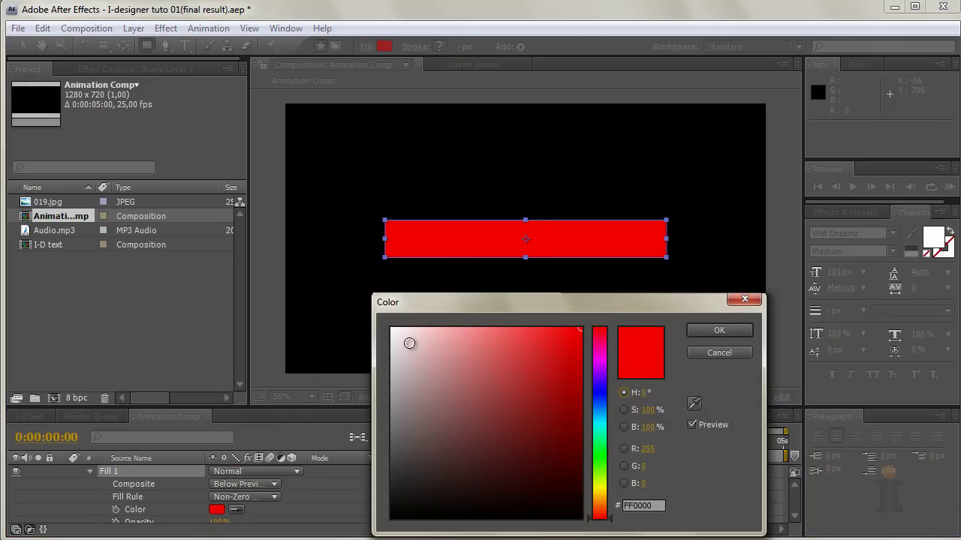
{"action": "left_click", "coordinate": [391, 329]}
{"action": "left_click", "coordinate": [704, 330]}
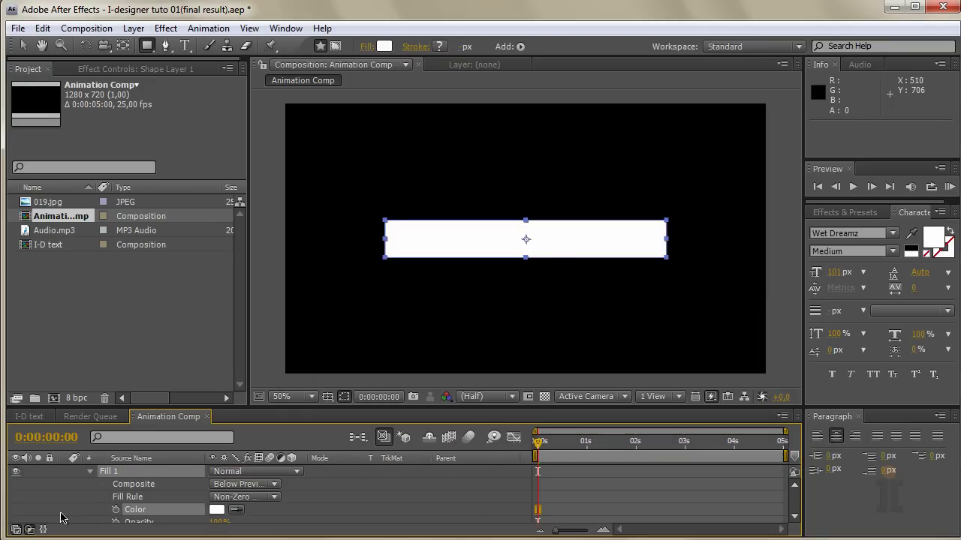
Collapse the shape layer's properties, then add an adjustment layer to Animation Comp and rename it Controler
{"action": "left_click", "coordinate": [82, 503]}
{"action": "scroll", "coordinate": [82, 503], "scroll_direction": "up", "scroll_amount": 5}
{"action": "left_click", "coordinate": [97, 486]}
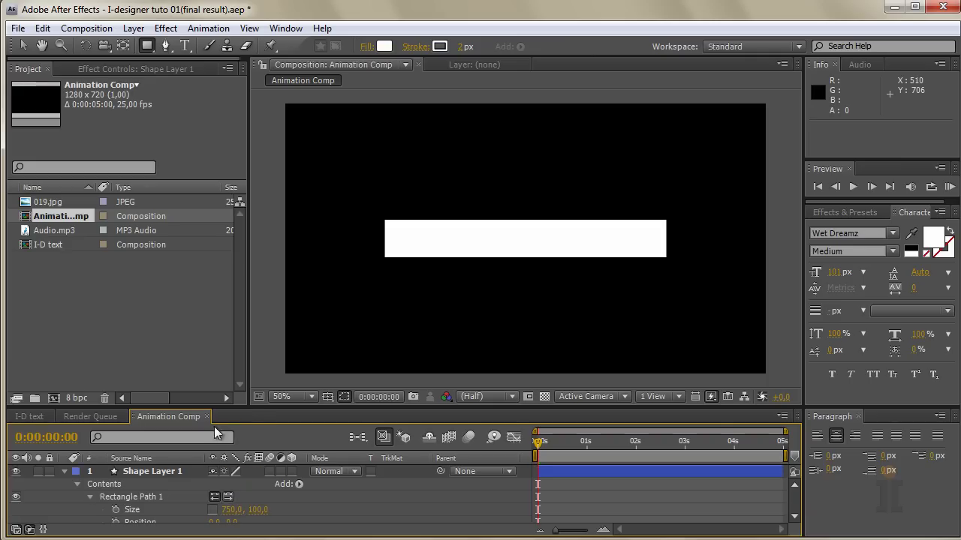
{"action": "left_click_drag", "start_coordinate": [260, 406], "coordinate": [260, 328]}
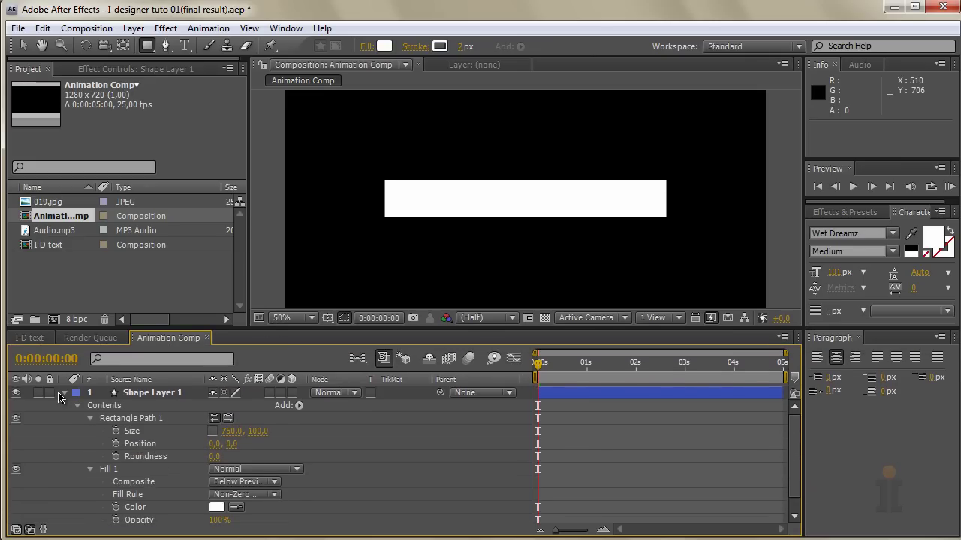
{"action": "left_click", "coordinate": [65, 393]}
{"action": "right_click", "coordinate": [114, 412]}
{"action": "mouse_move", "coordinate": [243, 425]}
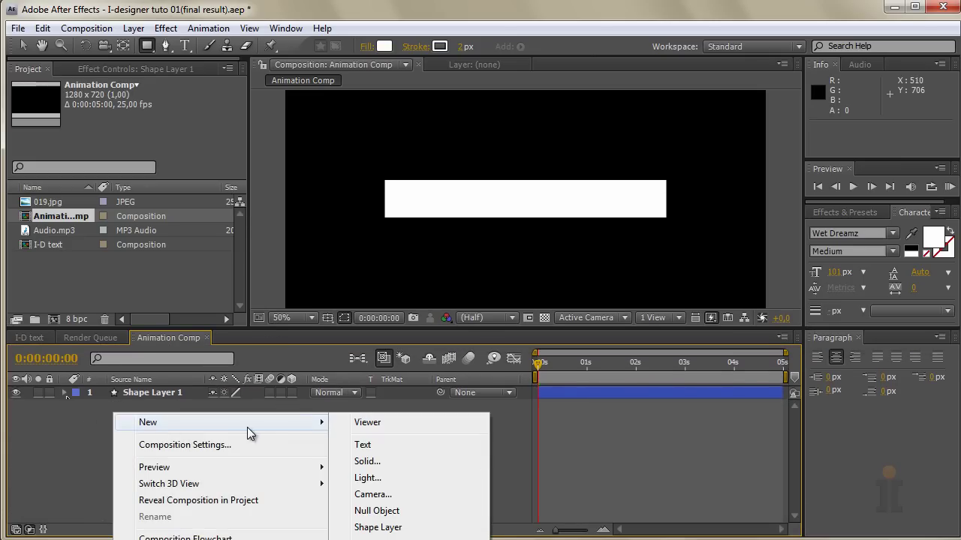
{"action": "left_click", "coordinate": [375, 539]}
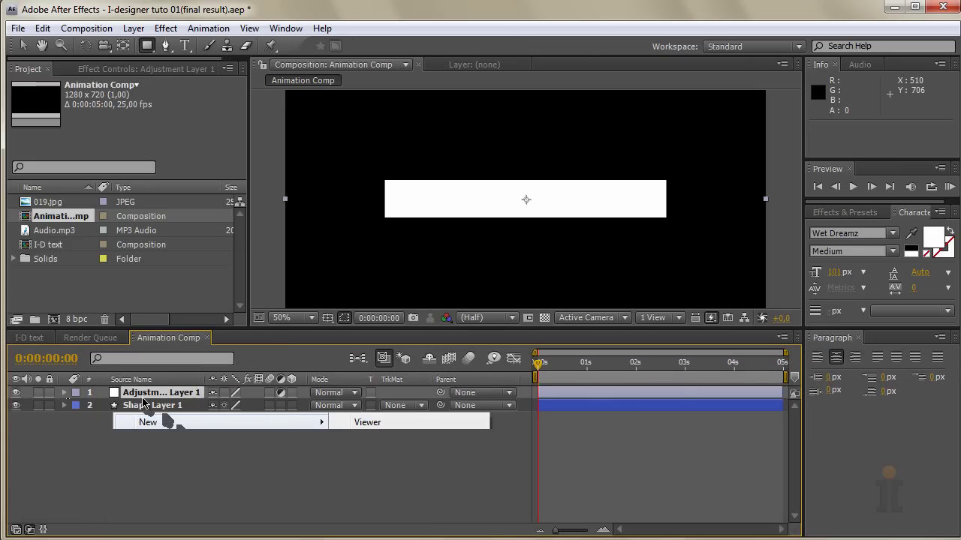
{"action": "key", "text": "Return"}
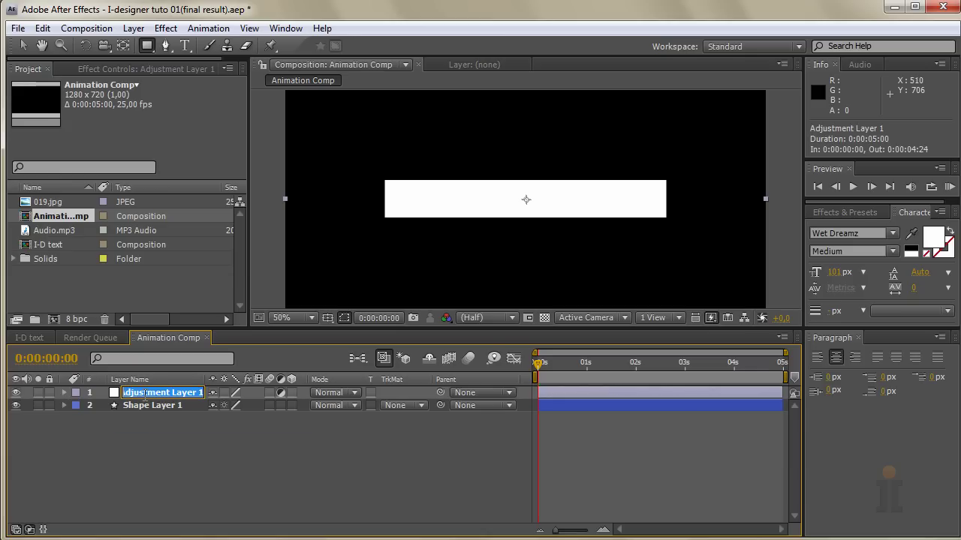
{"action": "type", "text": "Controler"}
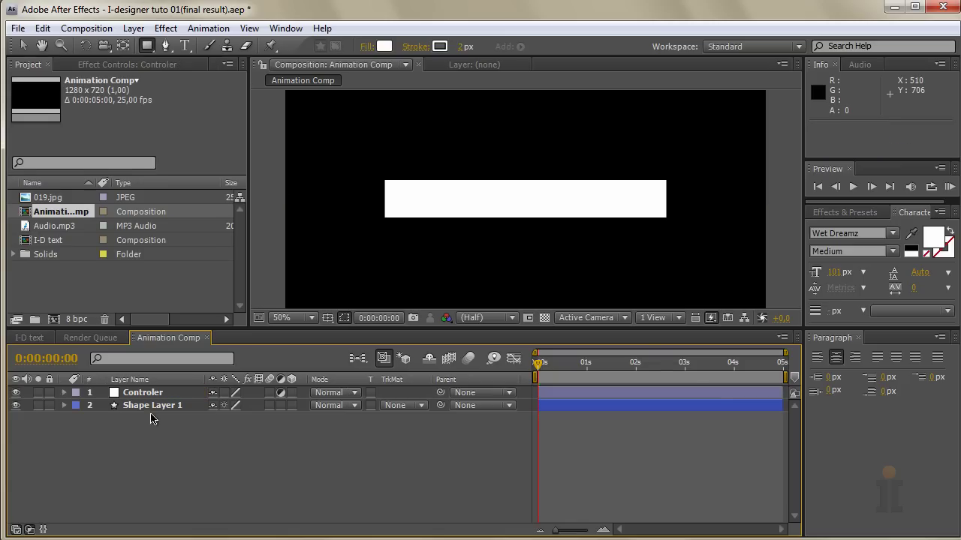
{"action": "left_click", "coordinate": [151, 417]}
Apply a Checkbox Control expression effect to the Controler layer
{"action": "left_click", "coordinate": [149, 396]}
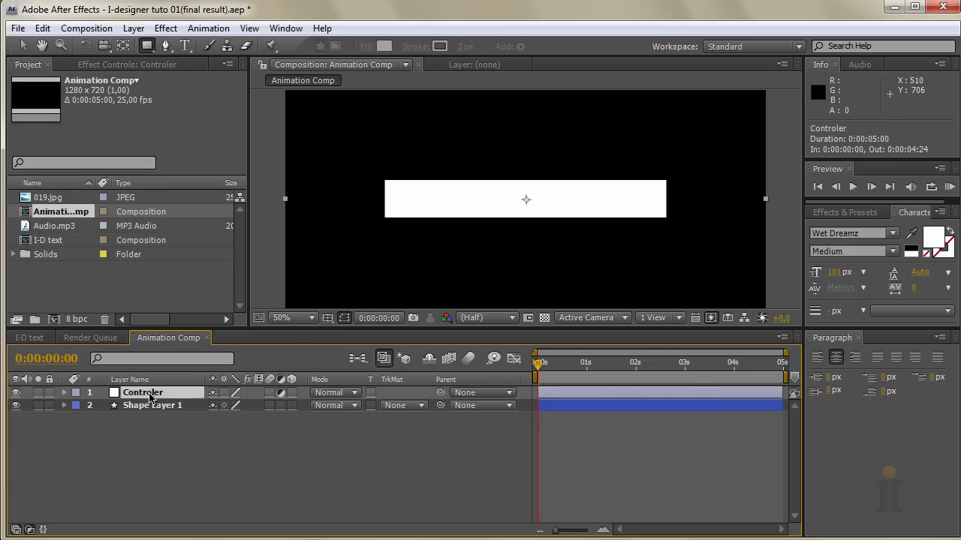
{"action": "left_click", "coordinate": [136, 65]}
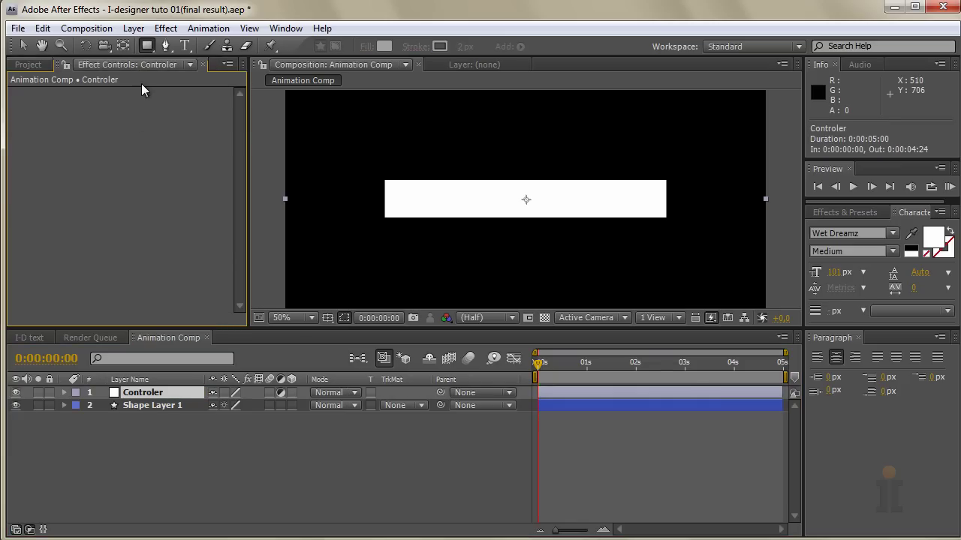
{"action": "left_click", "coordinate": [21, 49]}
{"action": "left_click", "coordinate": [166, 27]}
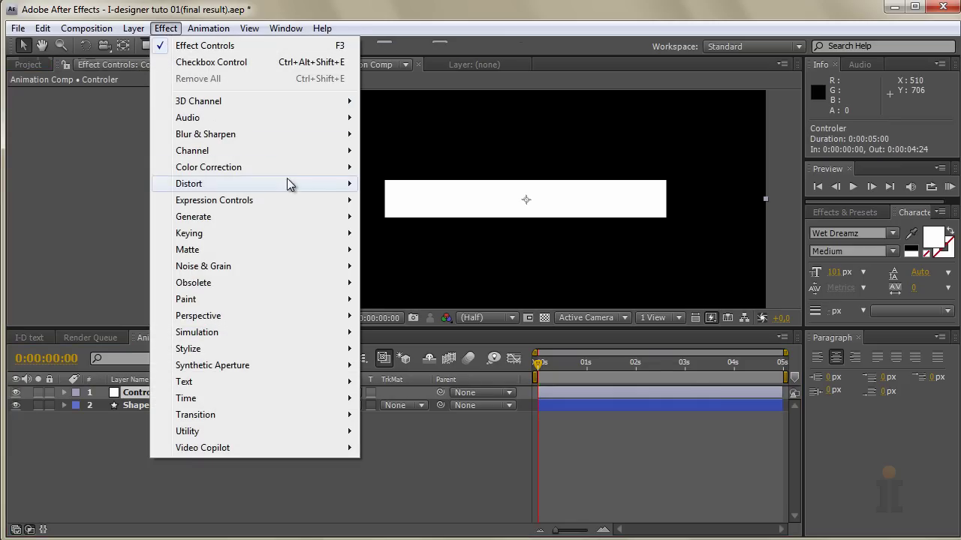
{"action": "mouse_move", "coordinate": [308, 200]}
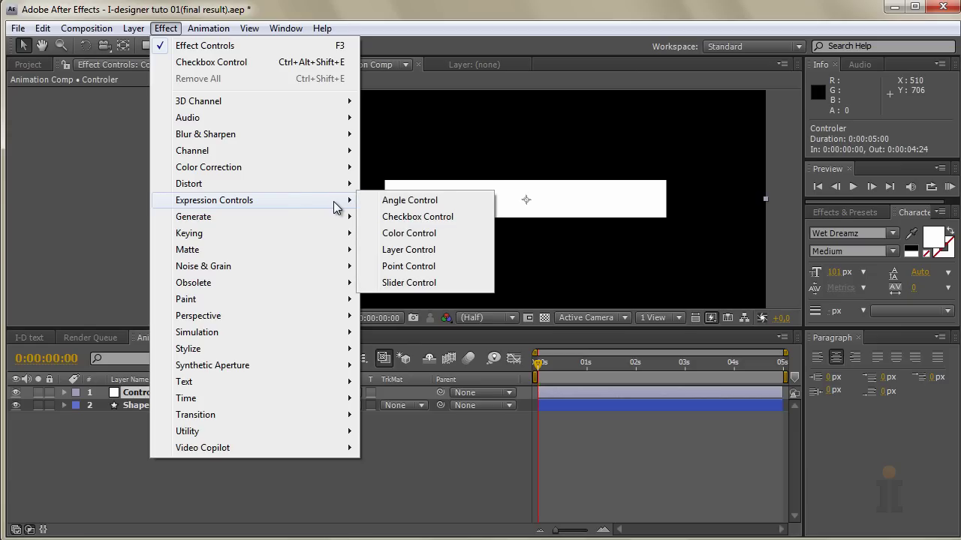
{"action": "left_click", "coordinate": [411, 217]}
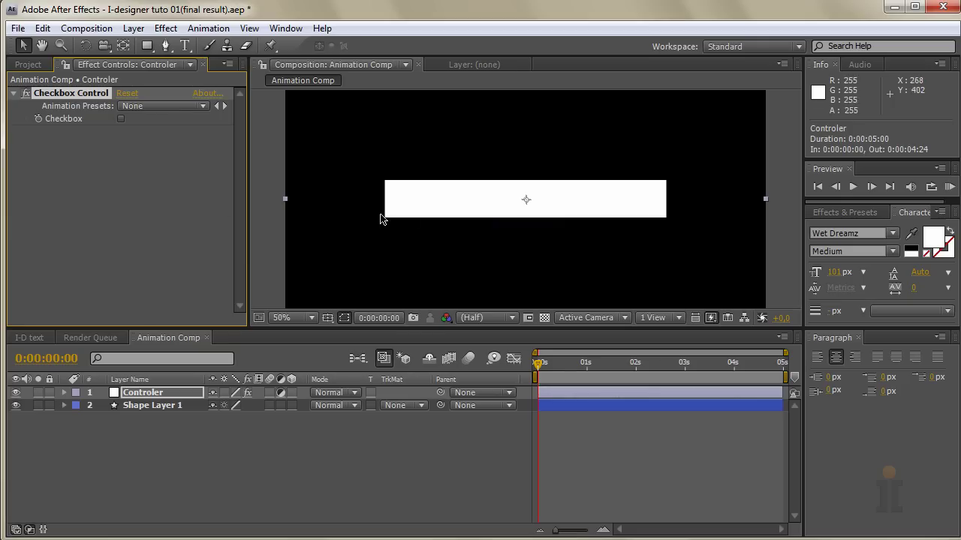
{"action": "left_click_drag", "start_coordinate": [247, 193], "coordinate": [277, 193]}
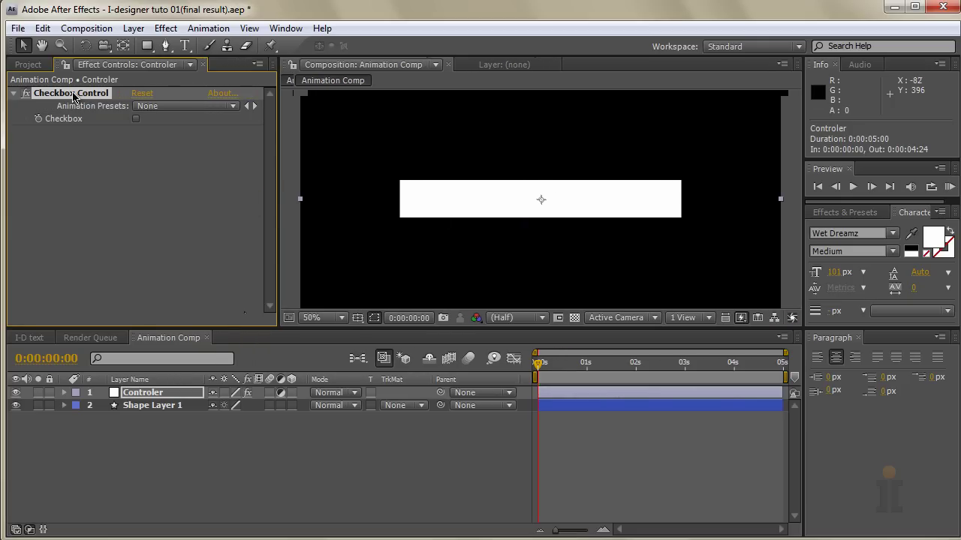
{"action": "left_click", "coordinate": [81, 150]}
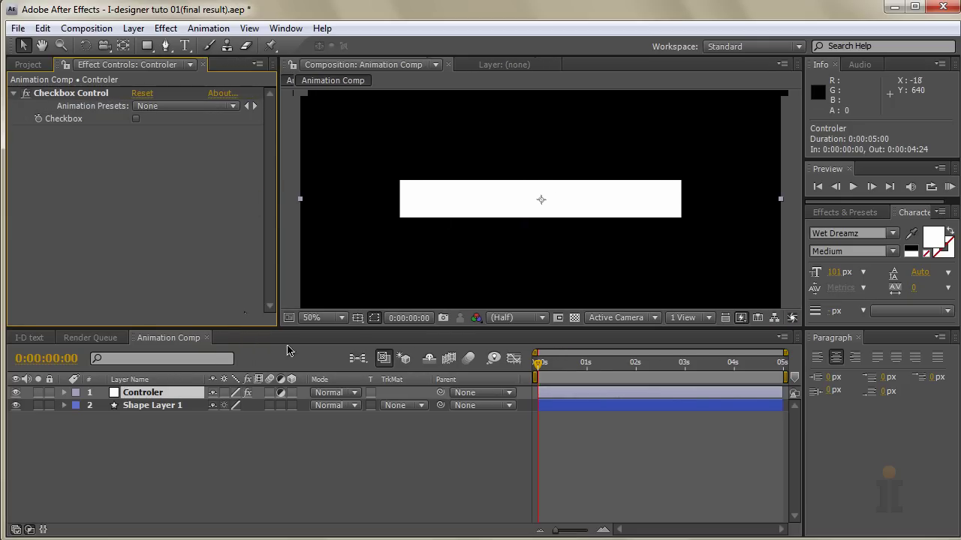
Reveal the Opacity property of Shape Layer 1 and lock the effect controls view to the Controler layer
{"action": "left_click", "coordinate": [160, 408]}
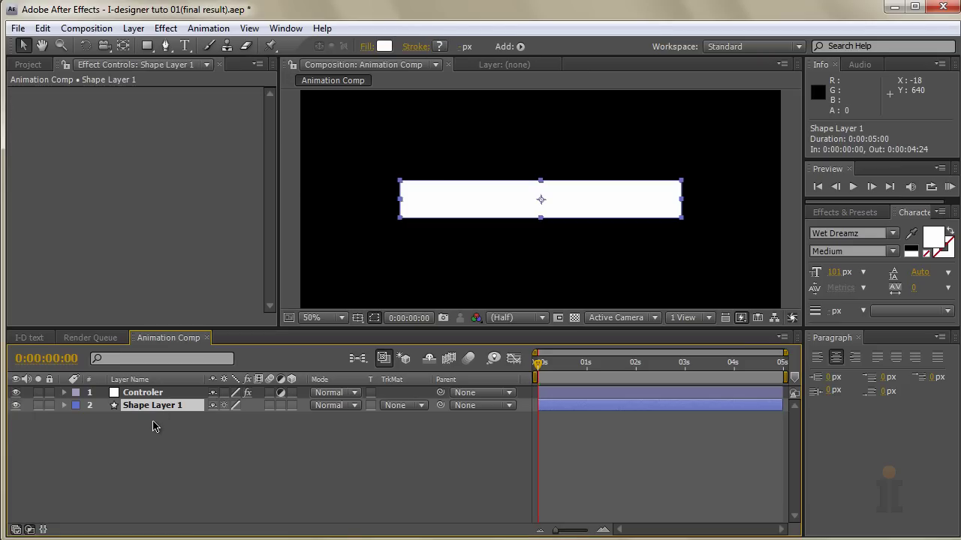
{"action": "key", "text": "t"}
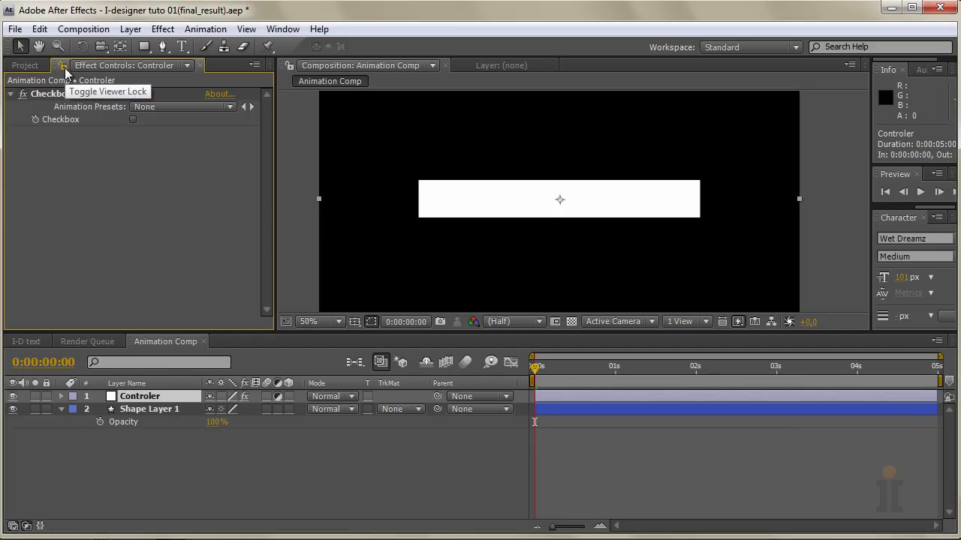
{"action": "left_click", "coordinate": [64, 66]}
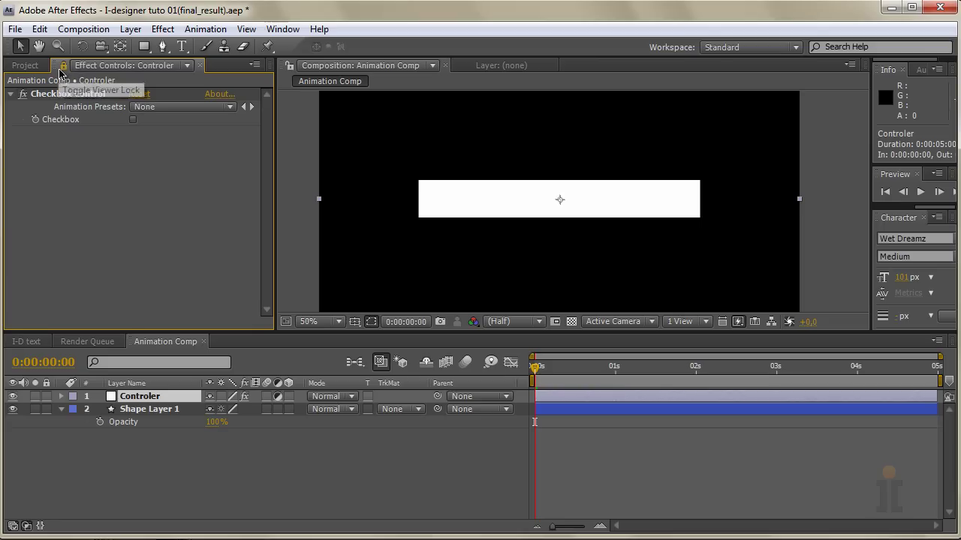
Give Shape Layer 1's Opacity an expression that multiplies 100 by the Controler layer's Checkbox Control value
{"action": "left_click", "coordinate": [156, 410]}
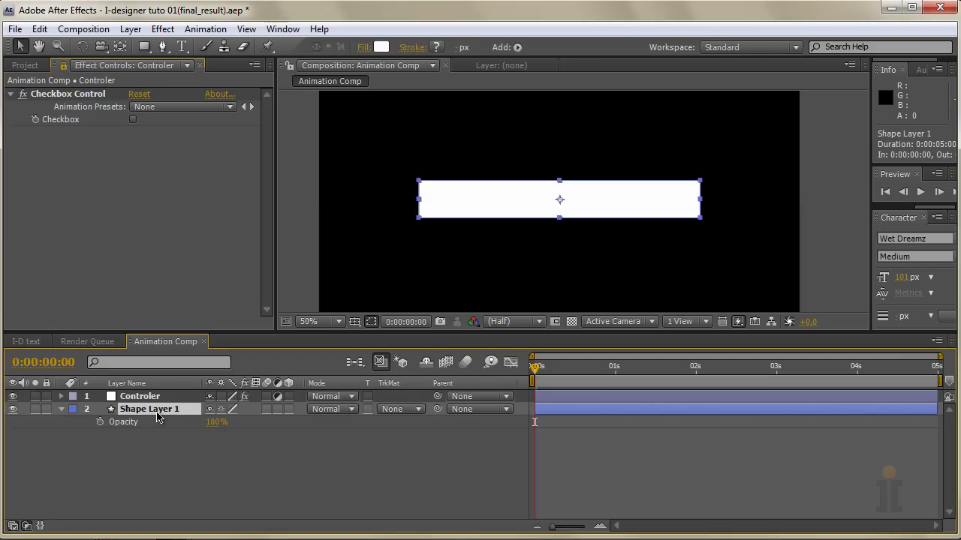
{"action": "left_click", "coordinate": [101, 423], "text": "alt"}
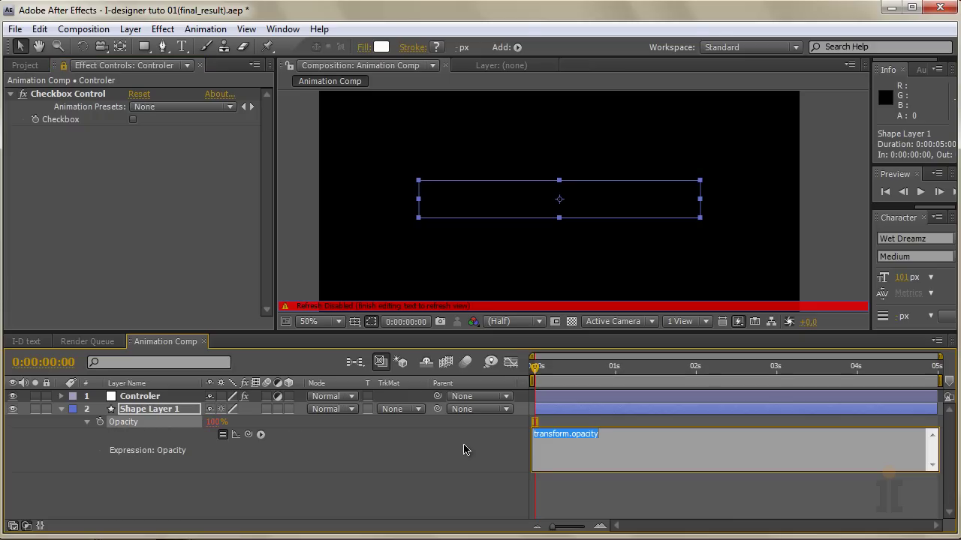
{"action": "left_click", "coordinate": [618, 439]}
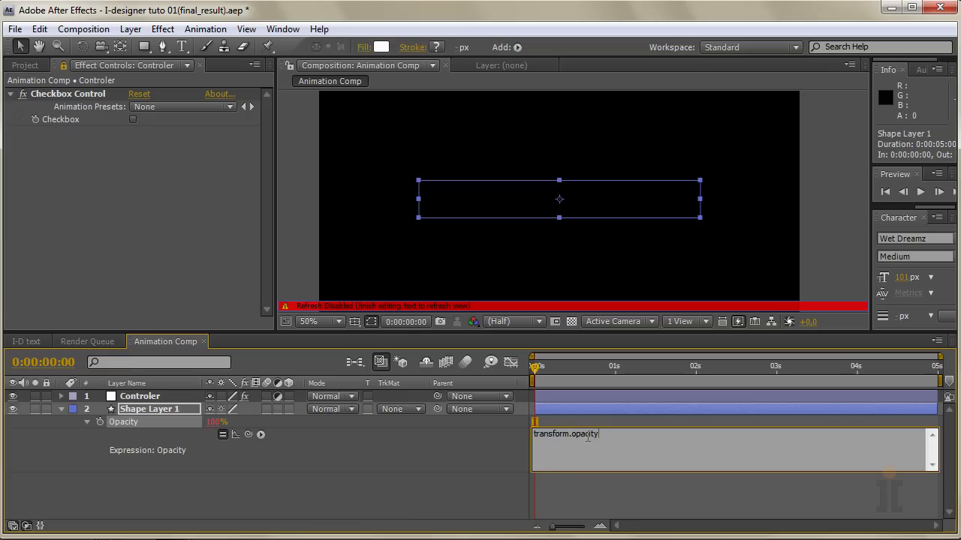
{"action": "left_click_drag", "start_coordinate": [623, 446], "coordinate": [534, 435]}
{"action": "type", "text": "100*"}
{"action": "left_click_drag", "start_coordinate": [248, 434], "coordinate": [75, 126]}
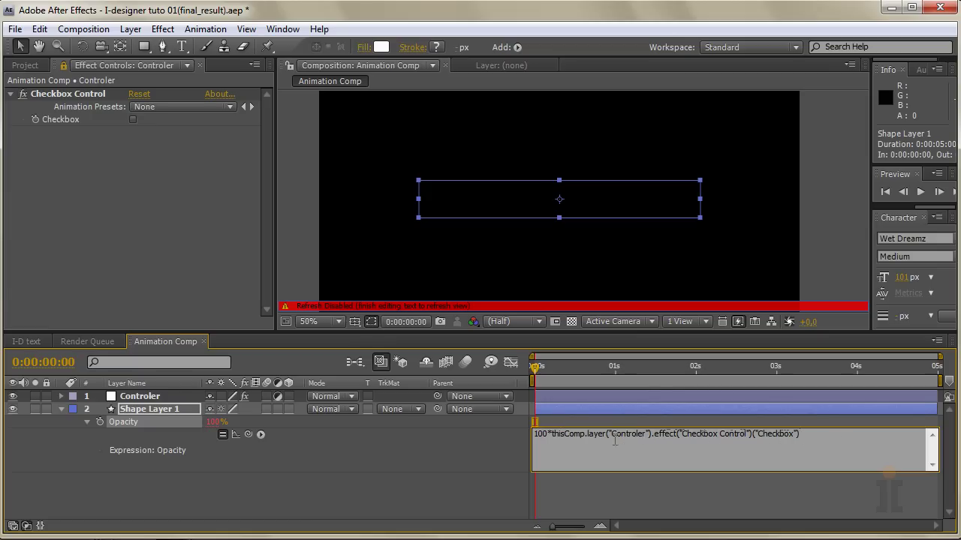
{"action": "left_click", "coordinate": [384, 490]}
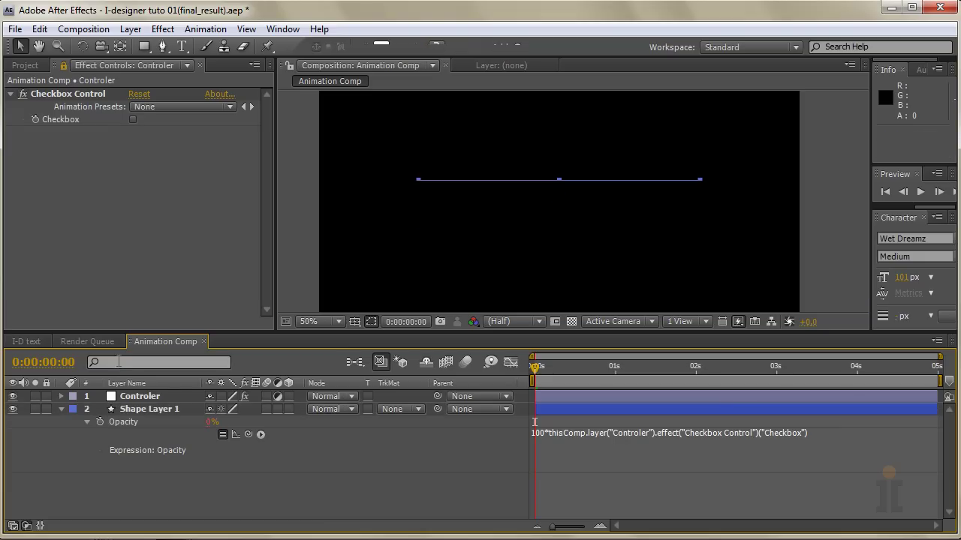
Test the rectangle's visibility by toggling Controler's checkbox off and on, leaving it enabled
{"action": "left_click", "coordinate": [133, 120]}
{"action": "left_click", "coordinate": [132, 120]}
{"action": "left_click", "coordinate": [132, 120]}
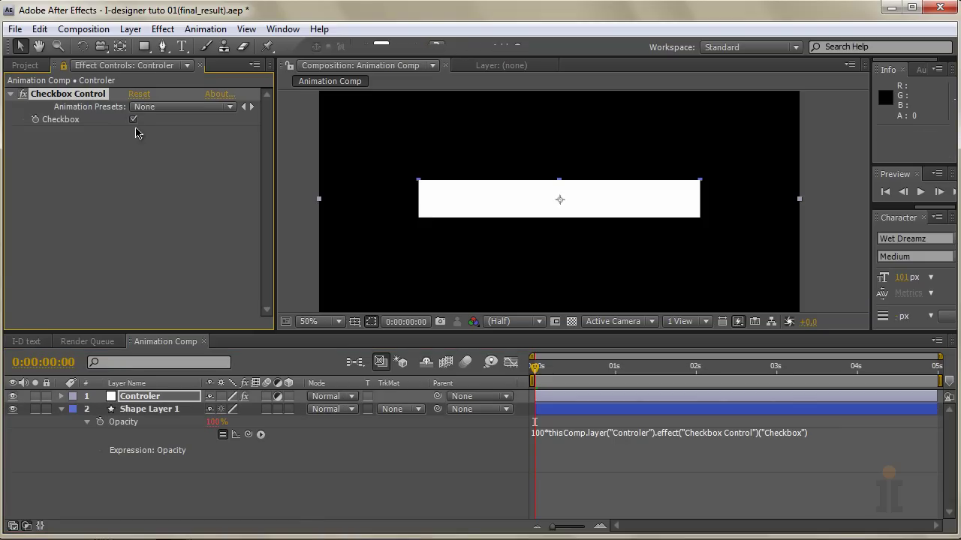
{"action": "left_click", "coordinate": [133, 120]}
{"action": "left_click", "coordinate": [134, 121]}
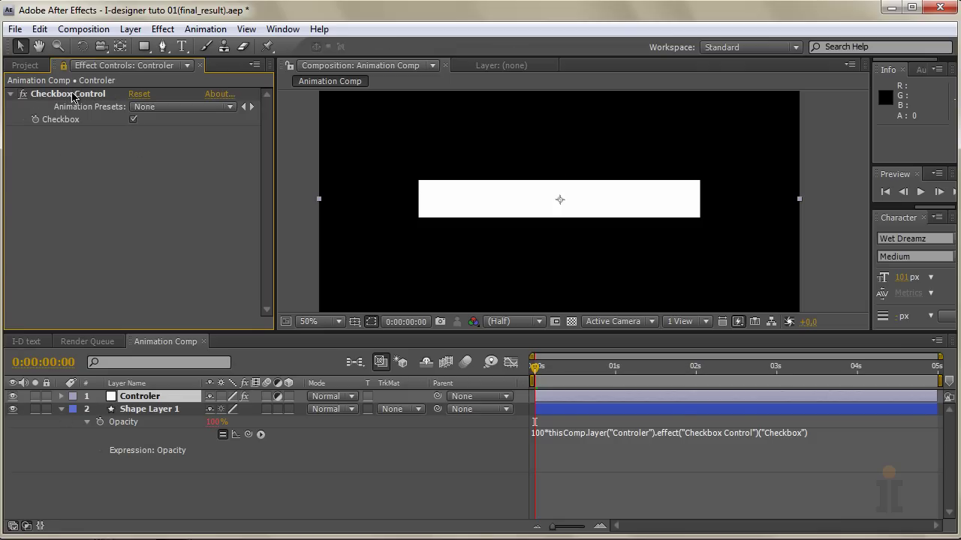
Rename the Checkbox Control effect on the Controler layer as "Bar_ ON/OFF"
{"action": "left_click", "coordinate": [76, 95]}
{"action": "key", "text": "Return"}
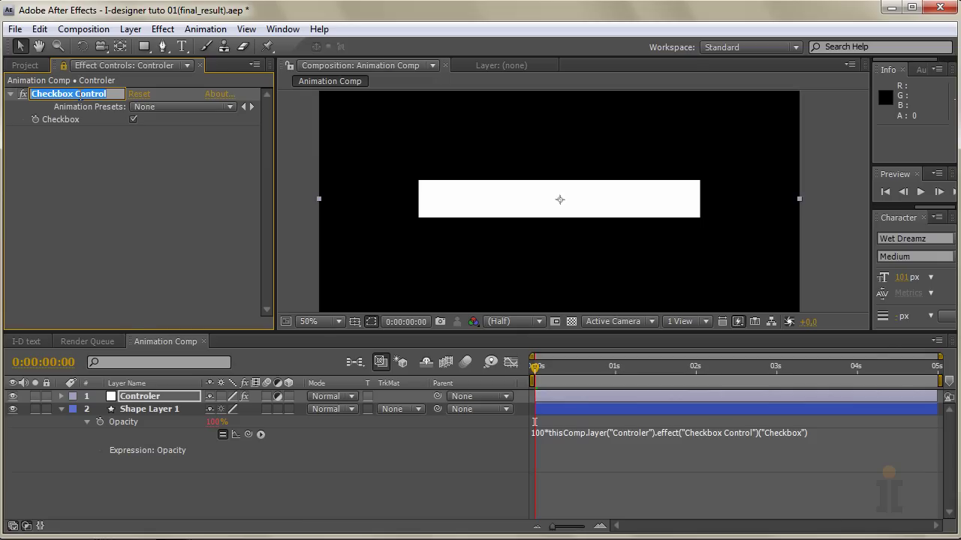
{"action": "type", "text": "B"}
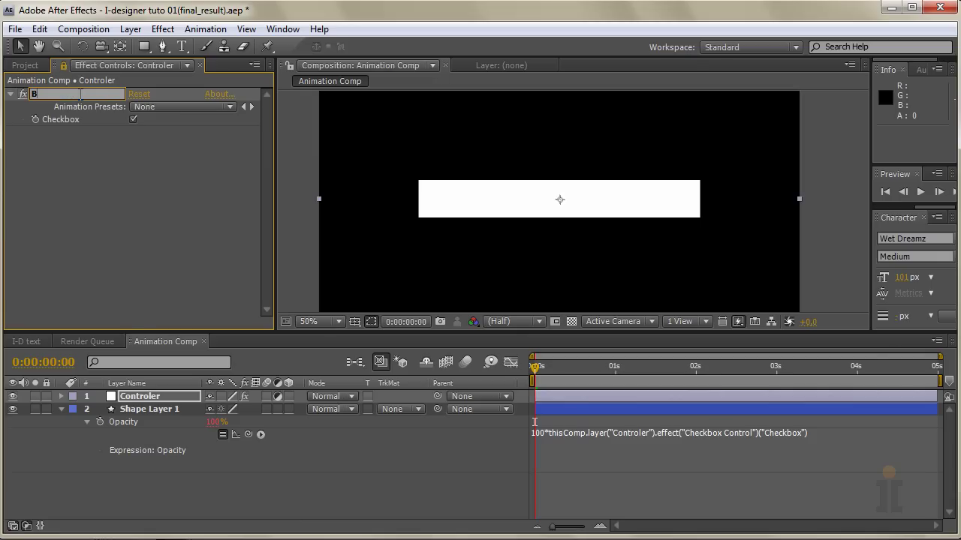
{"action": "type", "text": "ar_ ON/OFF"}
{"action": "key", "text": "Return"}
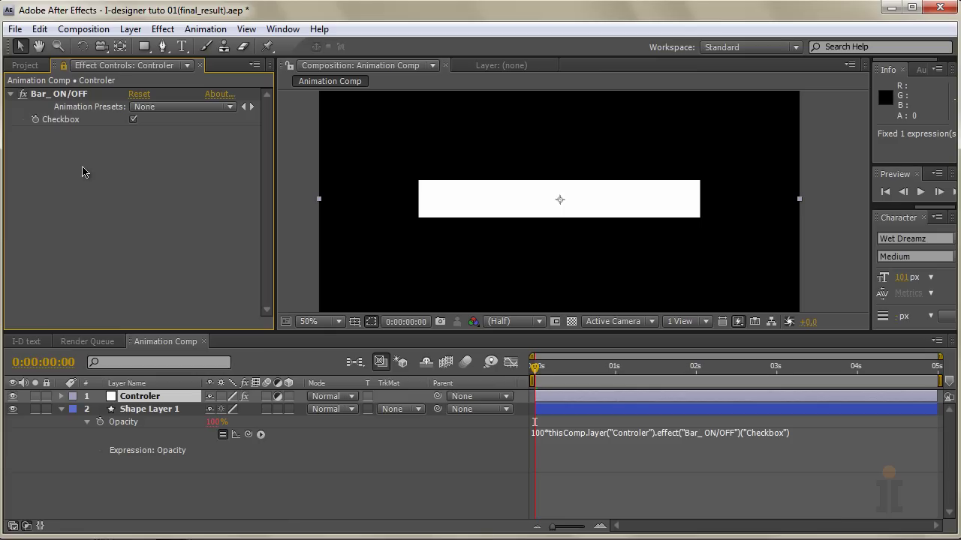
Add a second Checkbox Control effect to the Controler layer and name it Upper_bar
{"action": "right_click", "coordinate": [84, 178]}
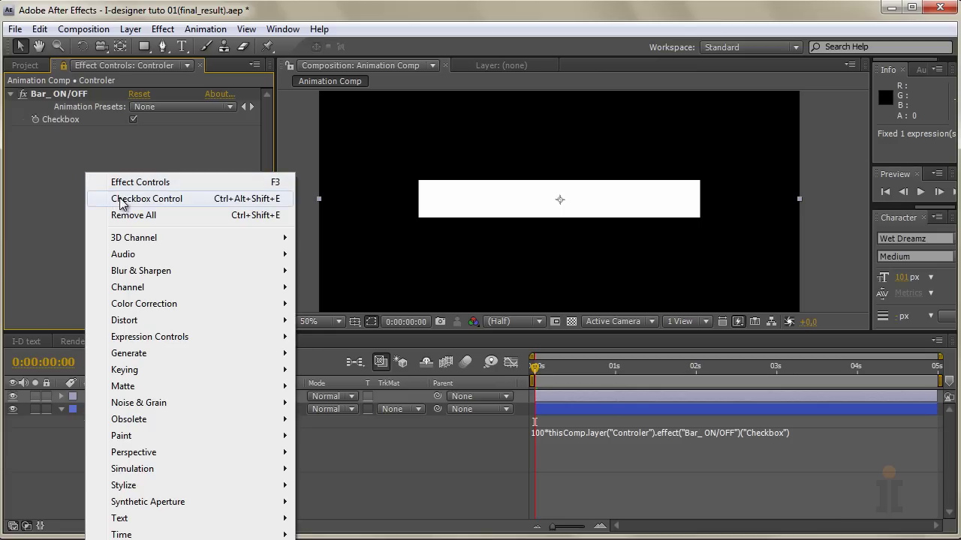
{"action": "left_click", "coordinate": [124, 197]}
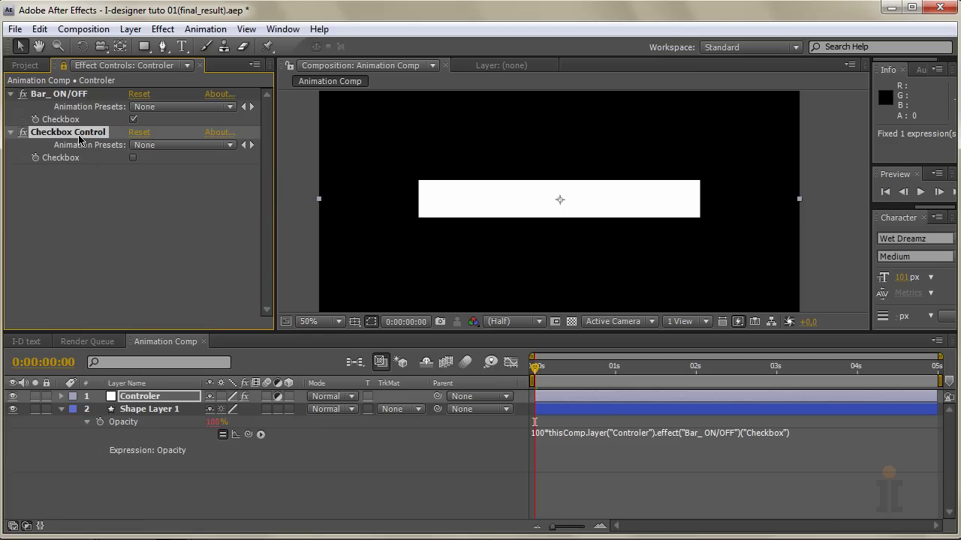
{"action": "key", "text": "Return"}
{"action": "type", "text": "U"}
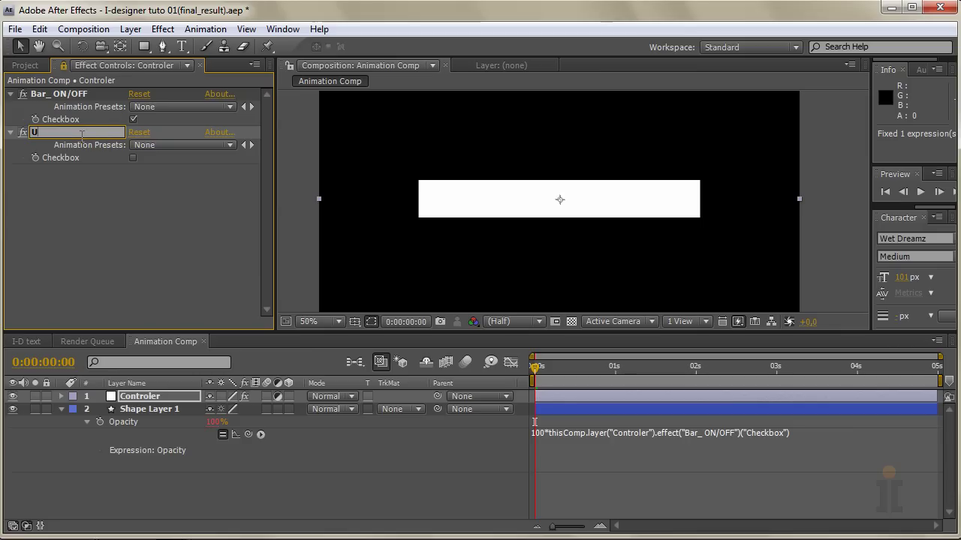
{"action": "type", "text": "pper_bar"}
{"action": "left_click", "coordinate": [64, 185]}
Add a third Checkbox Control effect to the Controler layer and name it Bottom_bar
{"action": "right_click", "coordinate": [65, 186]}
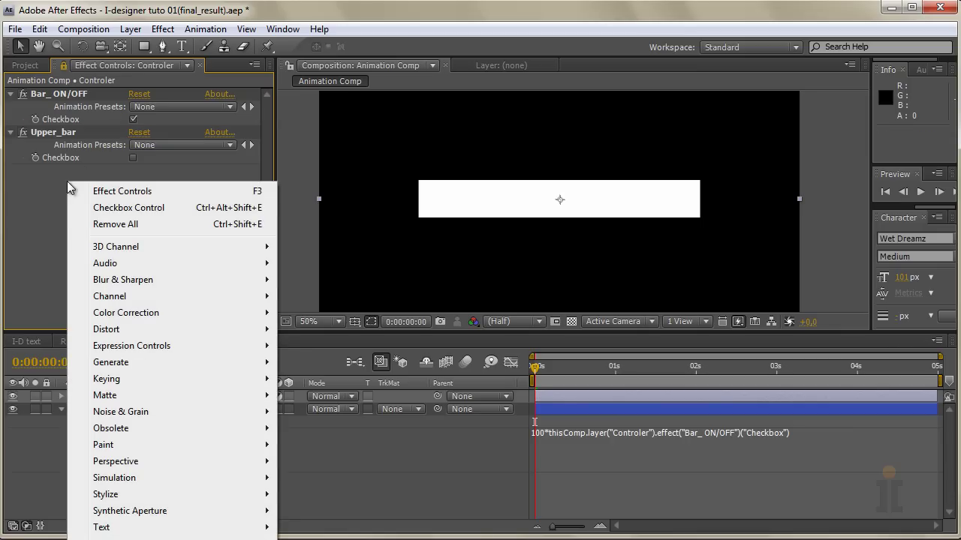
{"action": "left_click", "coordinate": [114, 208]}
{"action": "key", "text": "Return"}
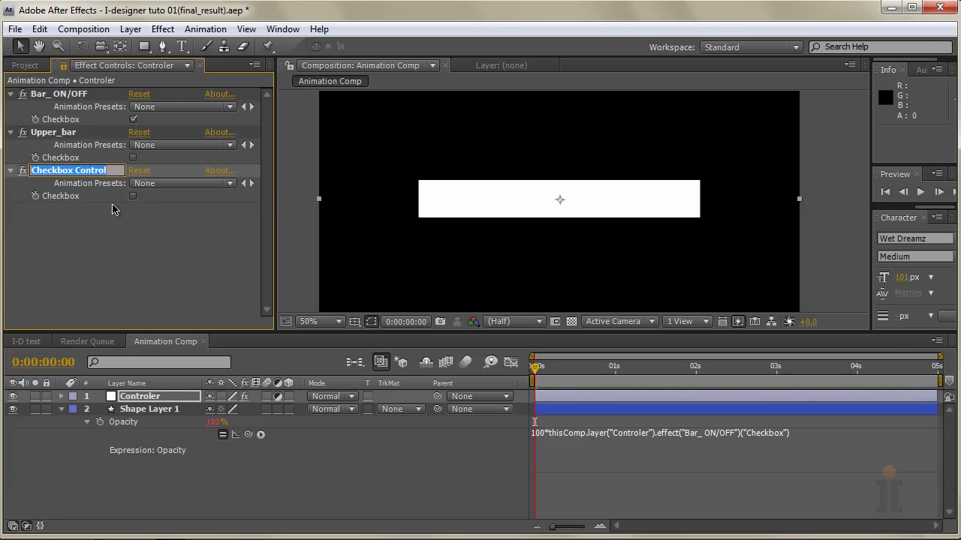
{"action": "type", "text": "Bo"}
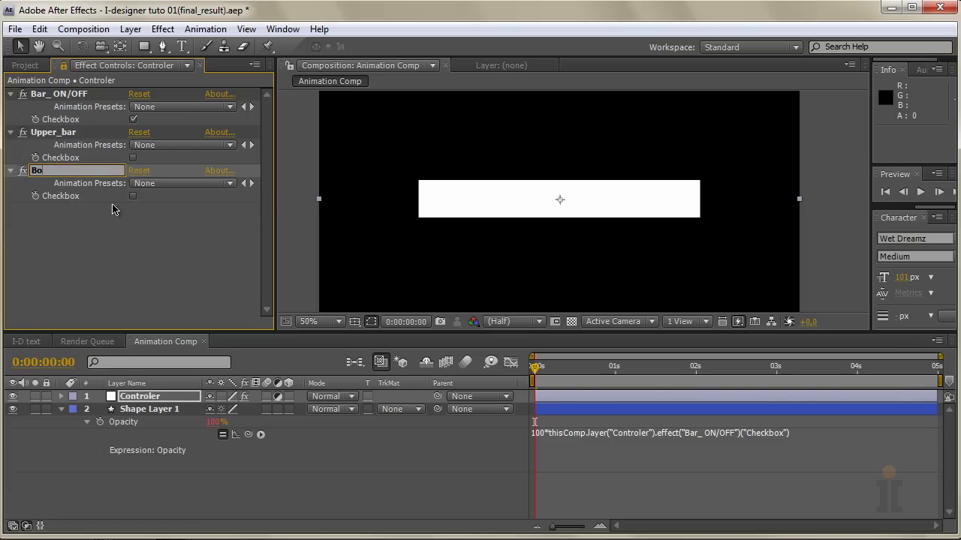
{"action": "type", "text": "ttom_bar"}
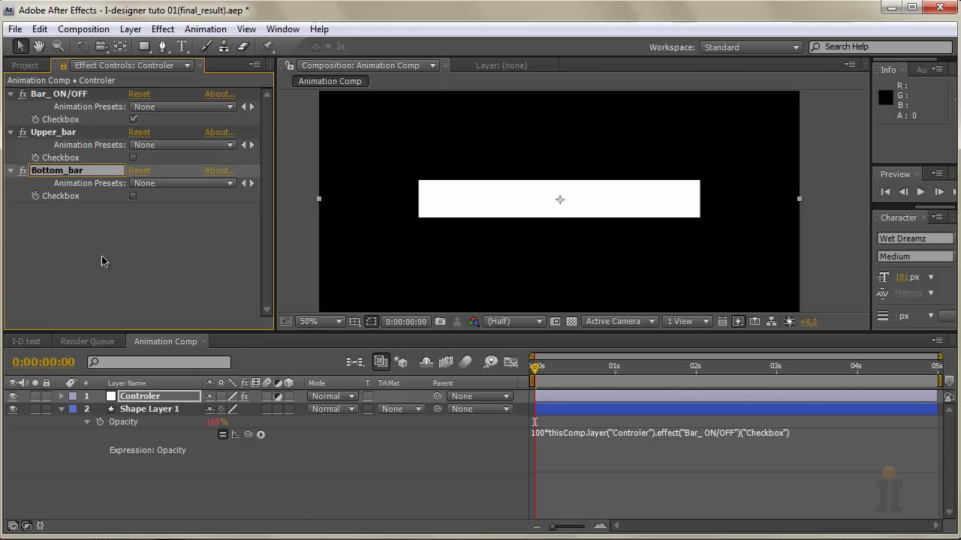
{"action": "key", "text": "Return"}
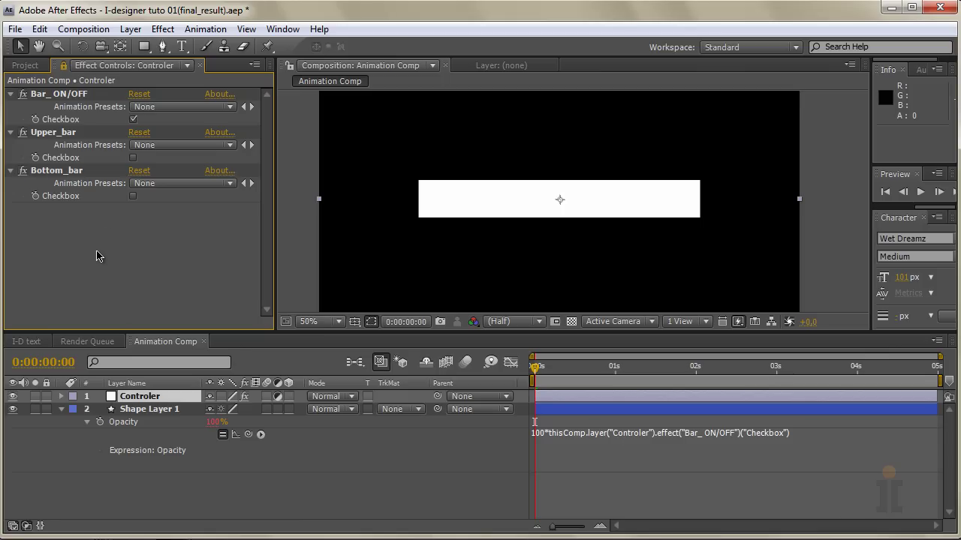
Enable an expression on Shape Layer 1's Position property and clear its default expression text
{"action": "left_click", "coordinate": [150, 410]}
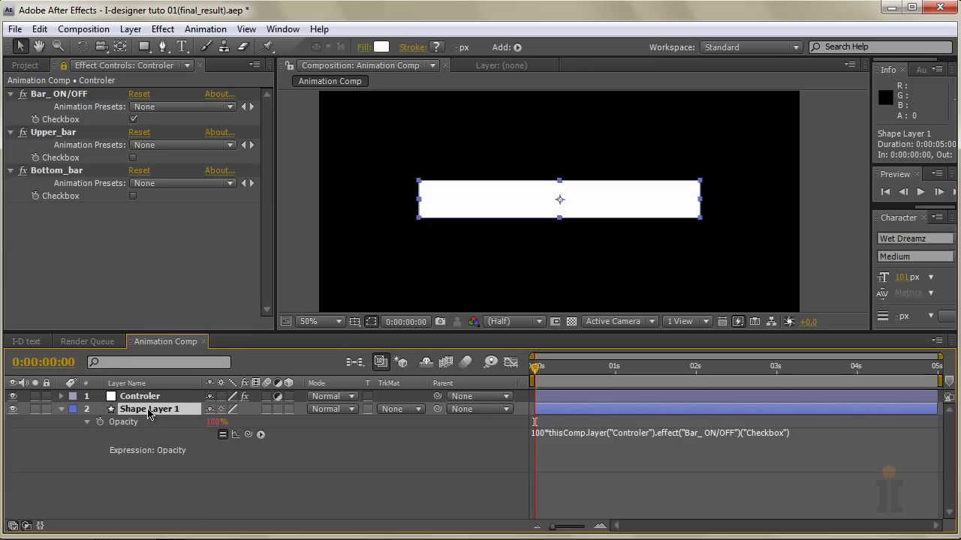
{"action": "key", "text": "p"}
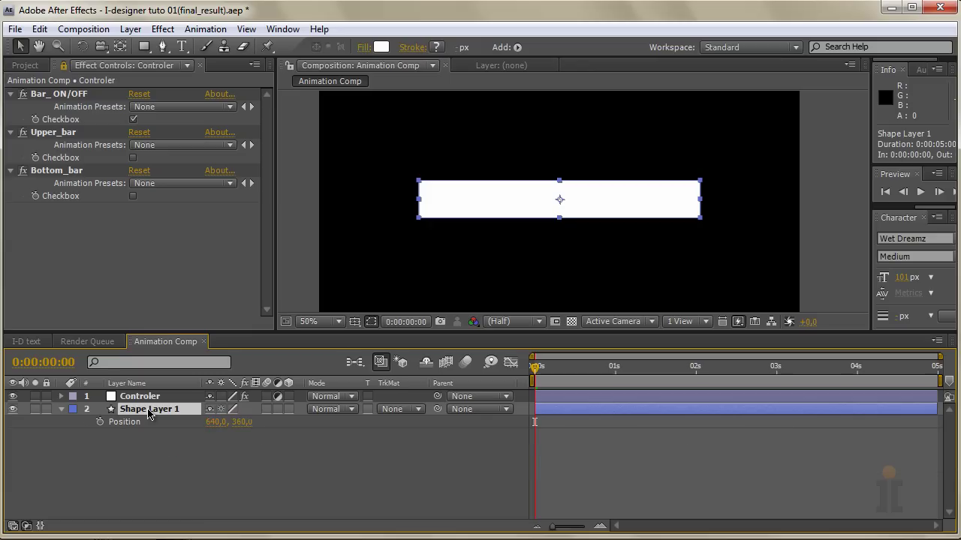
{"action": "left_click", "coordinate": [100, 423], "text": "alt"}
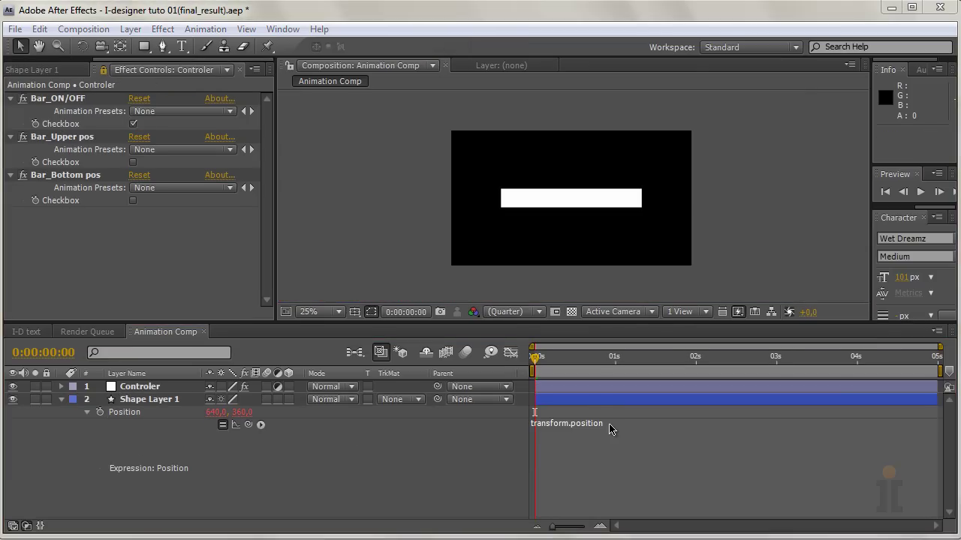
{"action": "left_click", "coordinate": [611, 425]}
{"action": "left_click", "coordinate": [614, 425]}
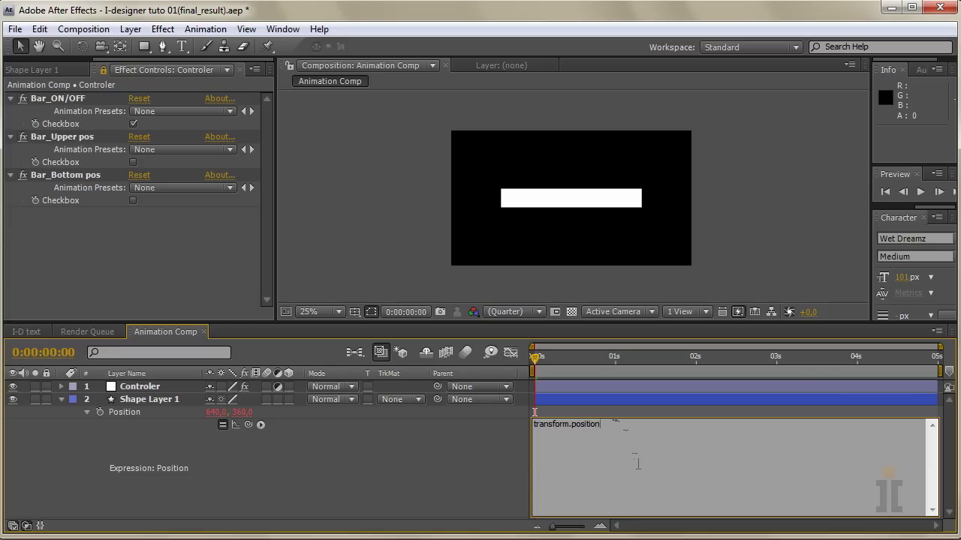
{"action": "key", "text": "BackSpace"}
{"action": "key", "text": "BackSpace"}
{"action": "key", "text": "BackSpace"}
{"action": "key", "text": "BackSpace"}
{"action": "key", "text": "BackSpace"}
{"action": "key", "text": "BackSpace"}
{"action": "key", "text": "BackSpace"}
{"action": "key", "text": "BackSpace"}
{"action": "key", "text": "BackSpace"}
{"action": "key", "text": "BackSpace"}
{"action": "key", "text": "BackSpace"}
{"action": "key", "text": "BackSpace"}
{"action": "key", "text": "BackSpace"}
{"action": "key", "text": "BackSpace"}
{"action": "key", "text": "BackSpace"}
{"action": "key", "text": "BackSpace"}
{"action": "key", "text": "BackSpace"}
{"action": "key", "text": "BackSpace"}
{"action": "type", "text": "m"}
{"action": "key", "text": "BackSpace"}
{"action": "type", "text": "m ="}
{"action": "left_click_drag", "start_coordinate": [250, 426], "coordinate": [69, 129]}
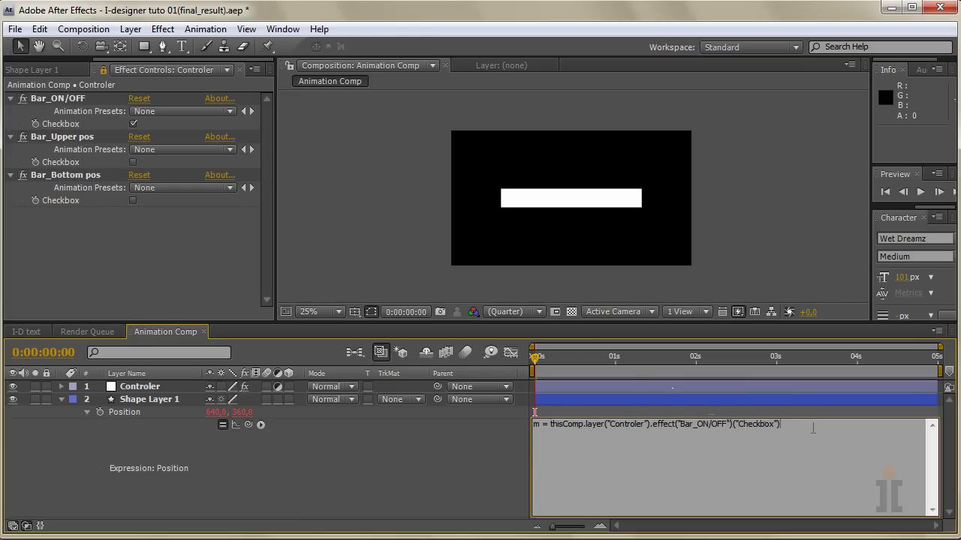
{"action": "type", "text": ";"}
{"action": "key", "text": "Return"}
{"action": "double_click", "coordinate": [539, 424]}
{"action": "left_click", "coordinate": [534, 426]}
{"action": "left_click_drag", "start_coordinate": [554, 424], "coordinate": [694, 425]}
{"action": "left_click", "coordinate": [694, 425]}
{"action": "left_click_drag", "start_coordinate": [624, 424], "coordinate": [715, 426]}
{"action": "left_click", "coordinate": [715, 426]}
{"action": "left_click", "coordinate": [792, 424]}
{"action": "key", "text": "Return"}
{"action": "left_click_drag", "start_coordinate": [792, 424], "coordinate": [519, 426]}
{"action": "key", "text": "BackSpace"}
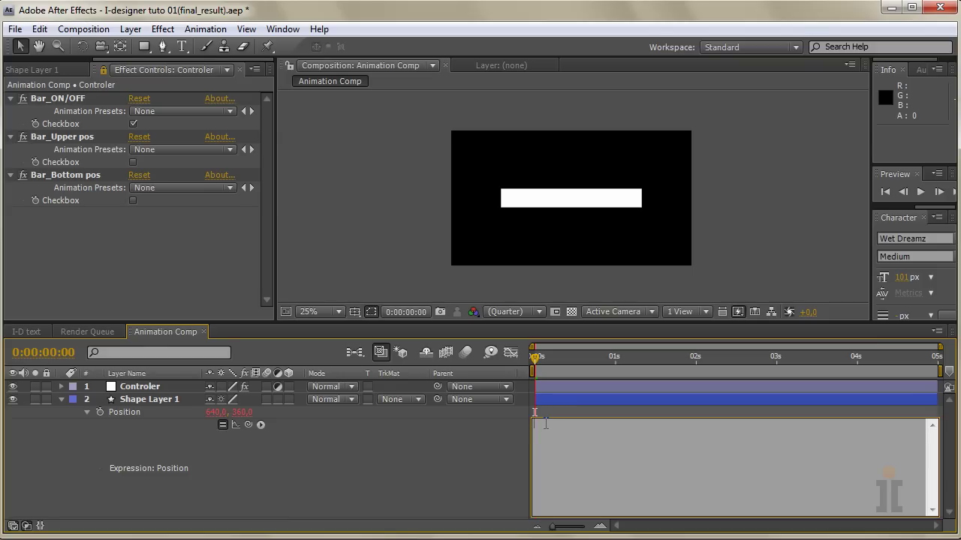
Define the coordinate variables in the Position expression as X = value[0]; and Y = value[1]
{"action": "type", "text": "x = value[0]"}
{"action": "key", "text": "End"}
{"action": "type", "text": ";"}
{"action": "key", "text": "Return"}
{"action": "type", "text": "Y ="}
{"action": "left_click_drag", "start_coordinate": [585, 425], "coordinate": [533, 425]}
{"action": "left_click", "coordinate": [550, 425]}
{"action": "type", "text": "value[]1]"}
Replace the Y variable's definition with a reference to the layer's own Y position, transform.position[1]
{"action": "double_click", "coordinate": [550, 437]}
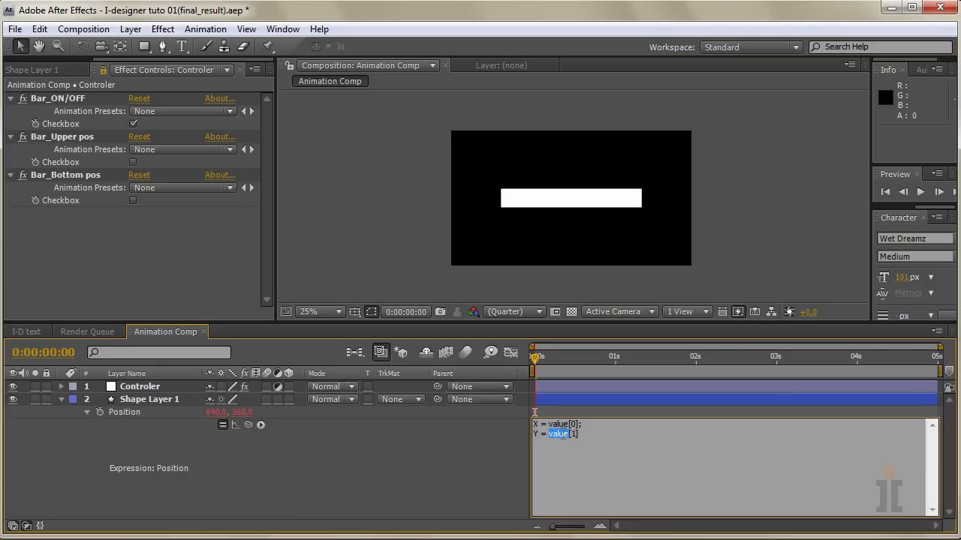
{"action": "left_click", "coordinate": [550, 437]}
{"action": "left_click_drag", "start_coordinate": [548, 436], "coordinate": [568, 435]}
{"action": "left_click_drag", "start_coordinate": [249, 426], "coordinate": [219, 417]}
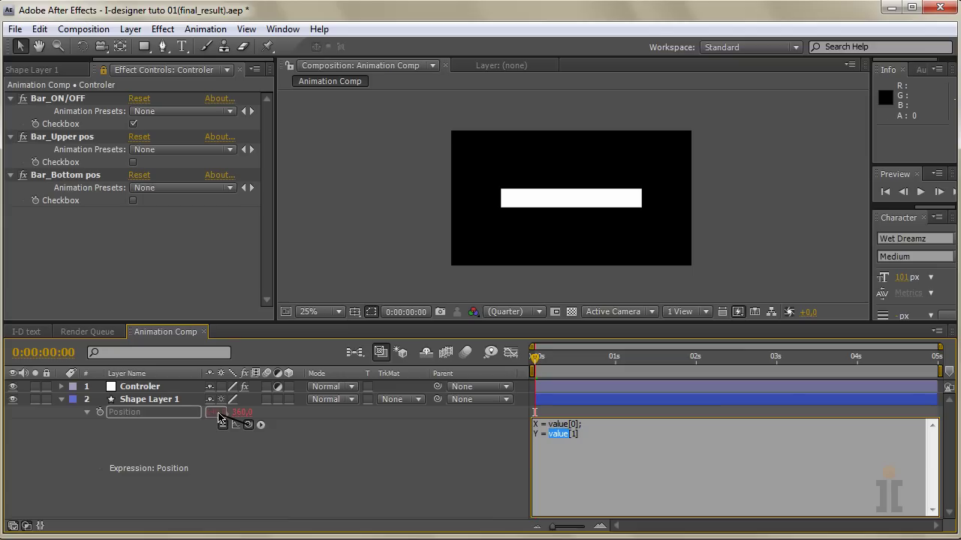
{"action": "left_click_drag", "start_coordinate": [219, 418], "coordinate": [218, 415]}
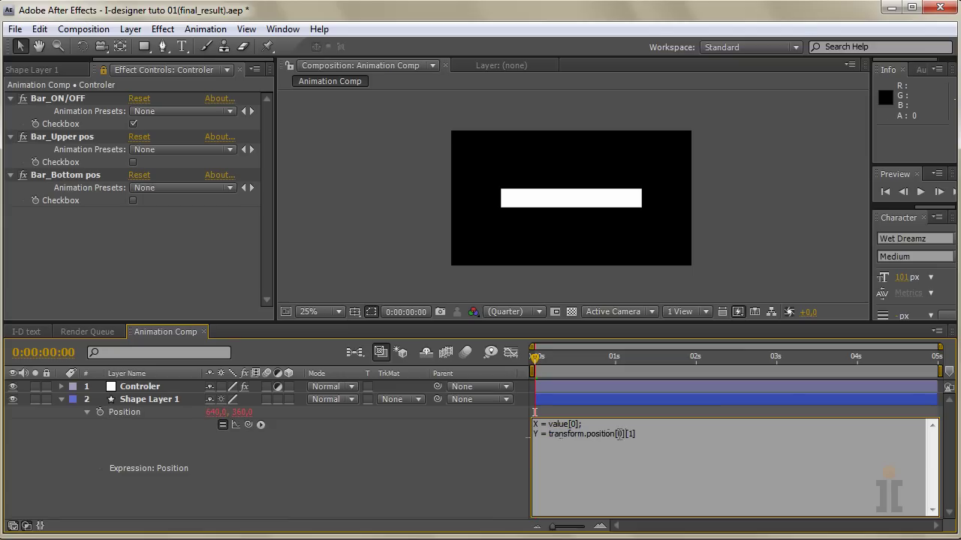
{"action": "left_click_drag", "start_coordinate": [626, 435], "coordinate": [549, 434]}
{"action": "key", "text": "BackSpace"}
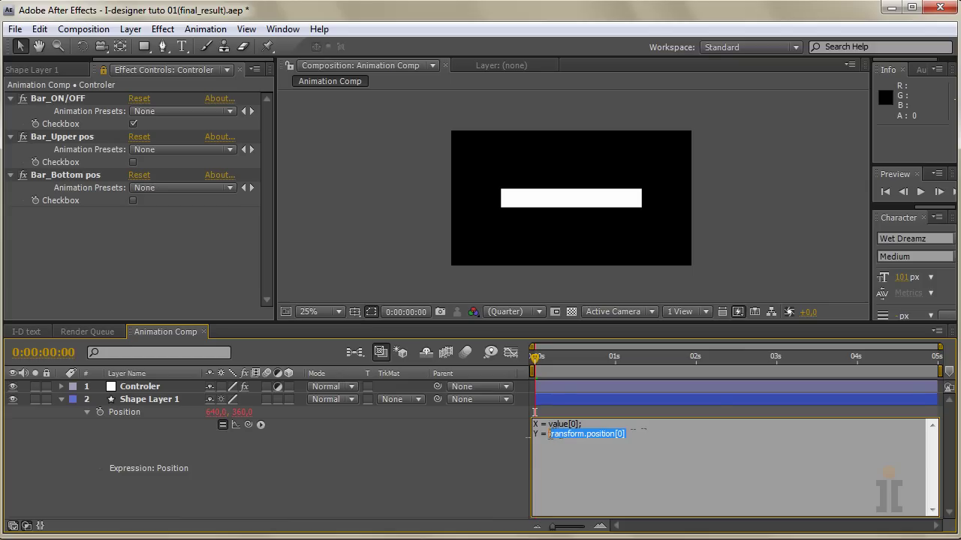
{"action": "left_click_drag", "start_coordinate": [617, 435], "coordinate": [623, 435]}
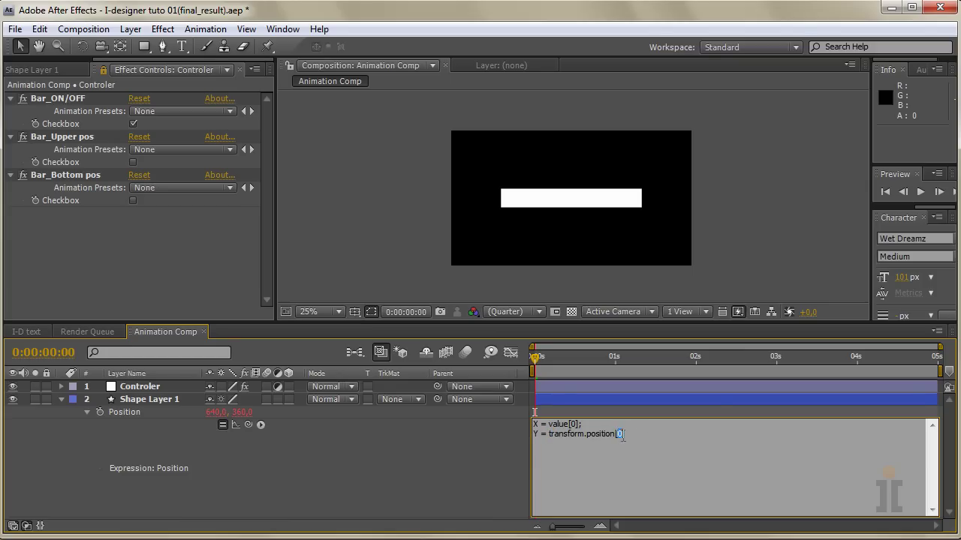
{"action": "type", "text": "1"}
Add the line Y = Y+(-140*thisComp.layer("Controler").effect("Bar_Upper pos")("Checkbox")); to the Position expression, linking it to the Bar_Upper pos checkbox
{"action": "left_click", "coordinate": [541, 424]}
{"action": "type", "text": "Y ="}
{"action": "type", "text": "Y"}
{"action": "key", "text": "BackSpace"}
{"action": "type", "text": "360"}
{"action": "key", "text": "BackSpace"}
{"action": "key", "text": "BackSpace"}
{"action": "key", "text": "BackSpace"}
{"action": "type", "text": "Y"}
{"action": "type", "text": "(-140"}
{"action": "type", "text": "*"}
{"action": "left_click_drag", "start_coordinate": [252, 426], "coordinate": [71, 167]}
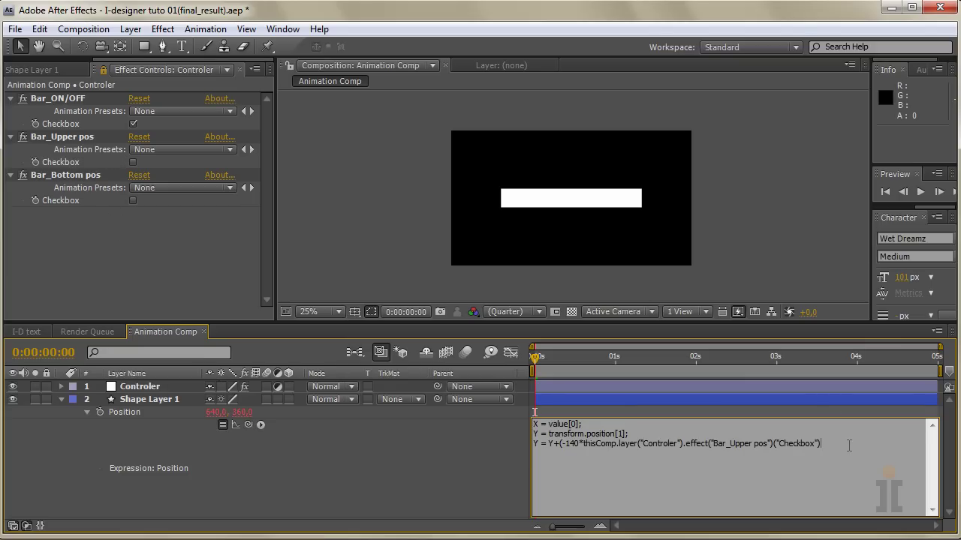
{"action": "type", "text": ";"}
{"action": "key", "text": "BackSpace"}
{"action": "type", "text": ") ;"}
Add the line Y= Y +(140*thisComp.layer("Controler").effect("Bar_Bottom pos")("Checkbox"); to the Position expression, linking it to the Bar_Bottom pos checkbox
{"action": "key", "text": "Return"}
{"action": "type", "text": "Y= Y +(140*"}
{"action": "left_click_drag", "start_coordinate": [249, 426], "coordinate": [68, 204]}
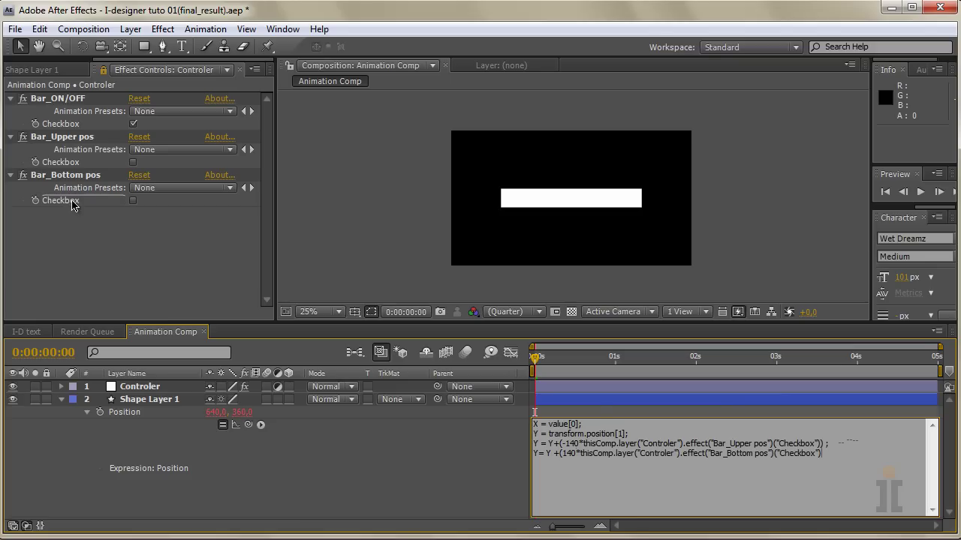
{"action": "type", "text": "; "}
Finish the Position expression with the output array [X,Y] and apply it
{"action": "type", "text": "["}
{"action": "type", "text": "X"}
{"action": "type", "text": ","}
{"action": "type", "text": "Y"}
{"action": "type", "text": "]"}
{"action": "left_click", "coordinate": [488, 468]}
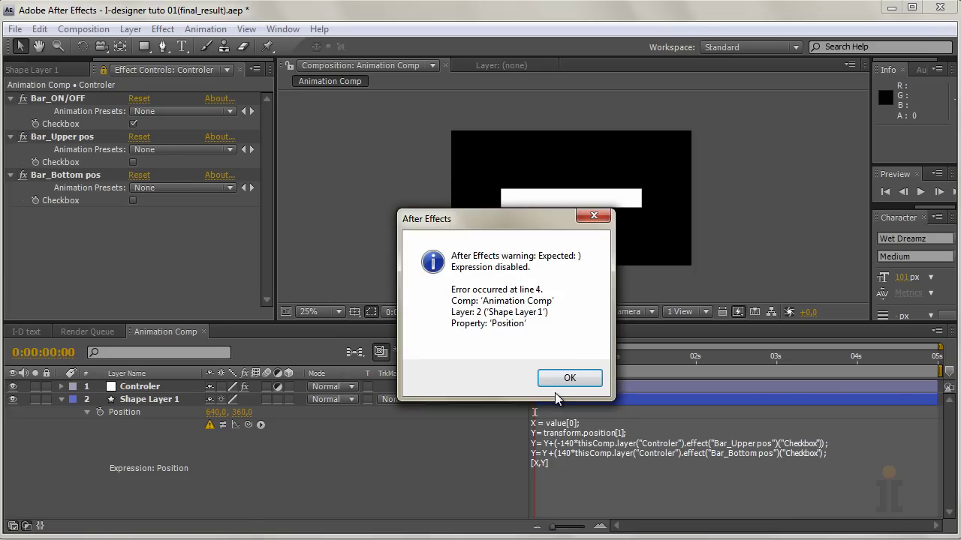
Dismiss the warning, add the missing closing parenthesis to the Bar_Bottom pos line, and reapply the Position expression
{"action": "left_click", "coordinate": [567, 378]}
{"action": "left_click", "coordinate": [571, 450]}
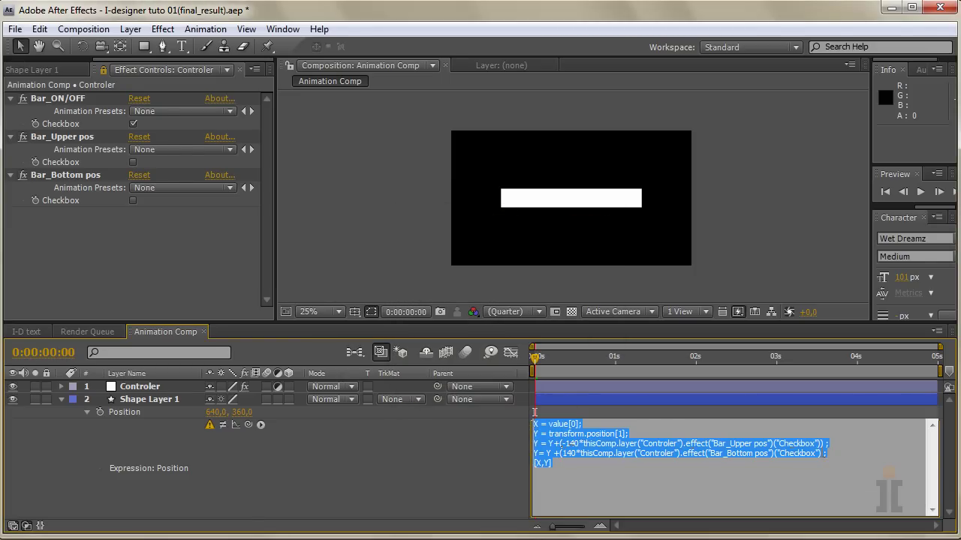
{"action": "left_click", "coordinate": [821, 454]}
{"action": "type", "text": ")"}
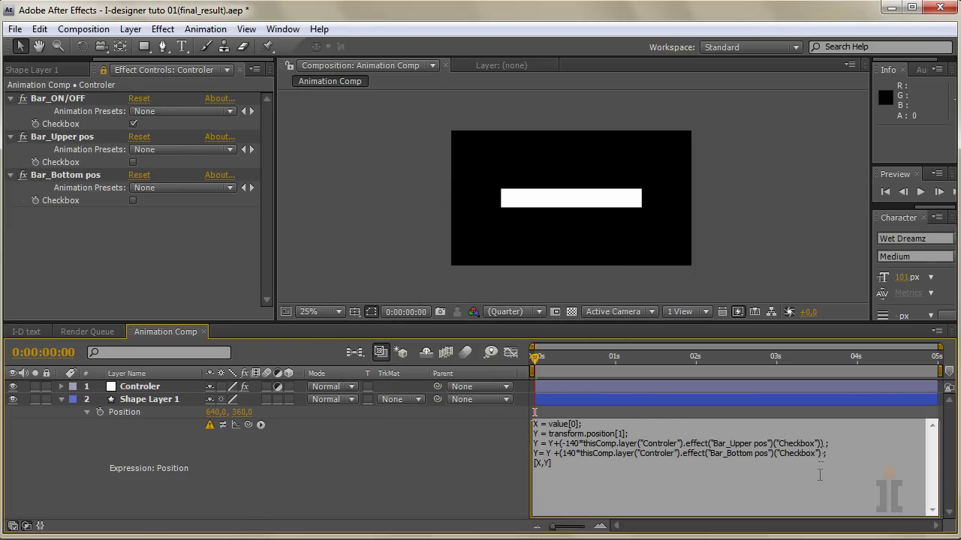
{"action": "left_click", "coordinate": [440, 478]}
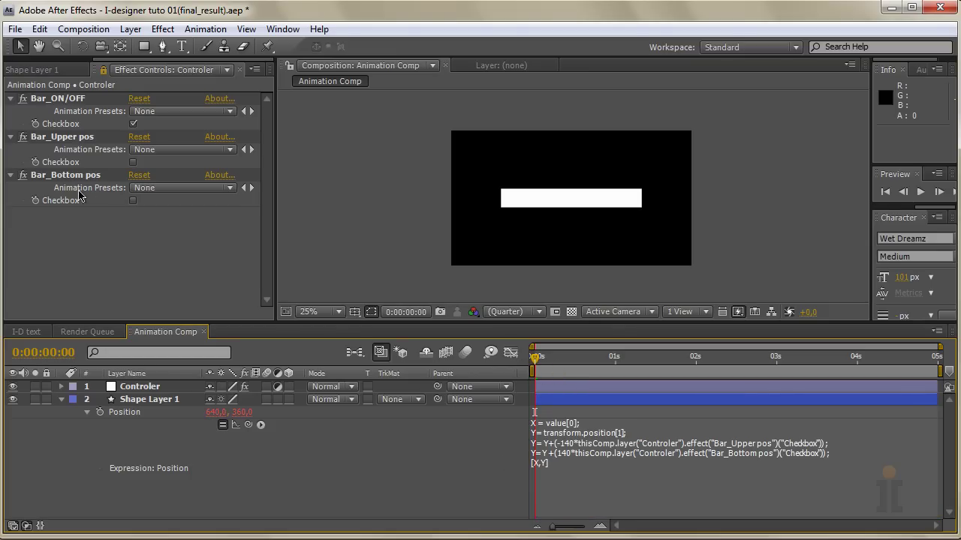
Test the bar's movement by toggling the Bar_Upper pos and Bar_Bottom pos checkboxes on and off, leaving both disabled
{"action": "left_click", "coordinate": [132, 163]}
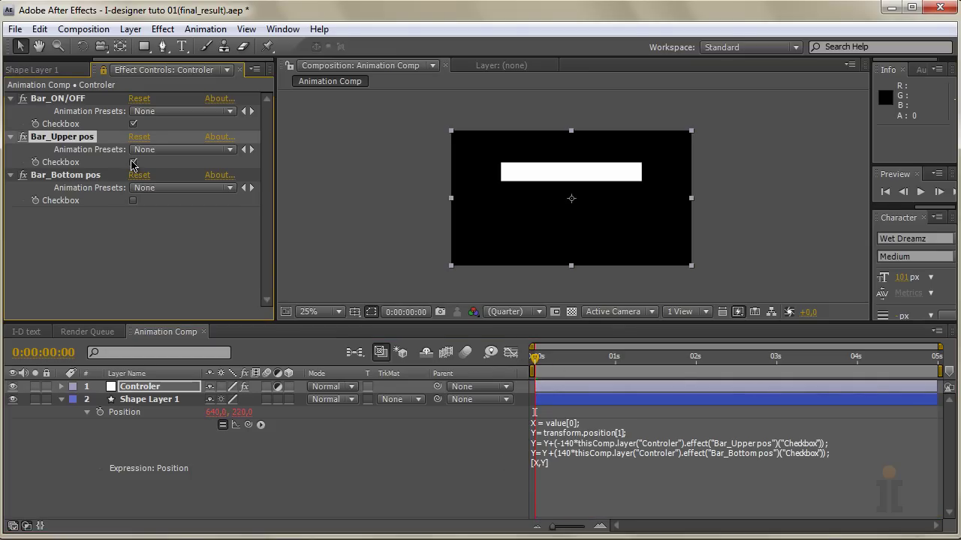
{"action": "left_click", "coordinate": [132, 163]}
{"action": "left_click", "coordinate": [134, 201]}
{"action": "left_click", "coordinate": [134, 201]}
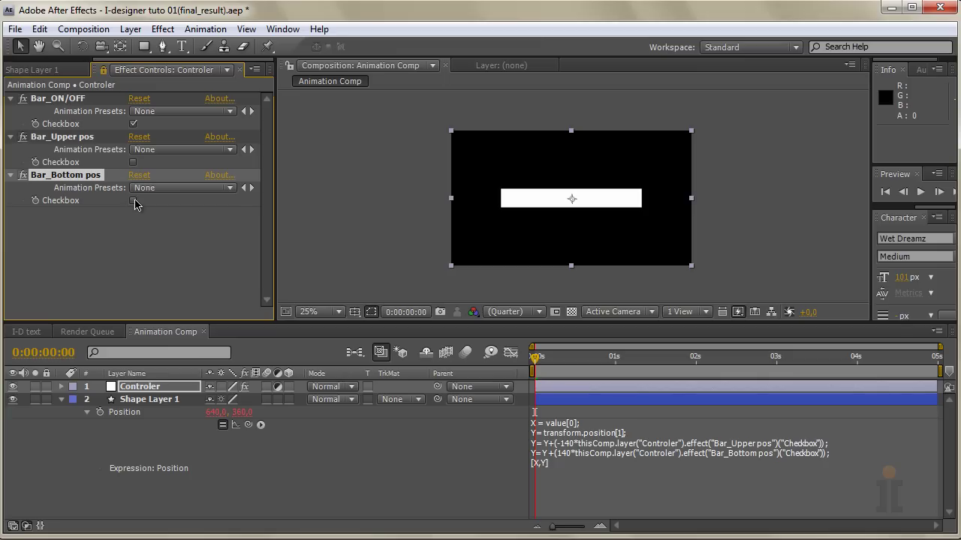
{"action": "left_click", "coordinate": [132, 163]}
{"action": "left_click", "coordinate": [132, 163]}
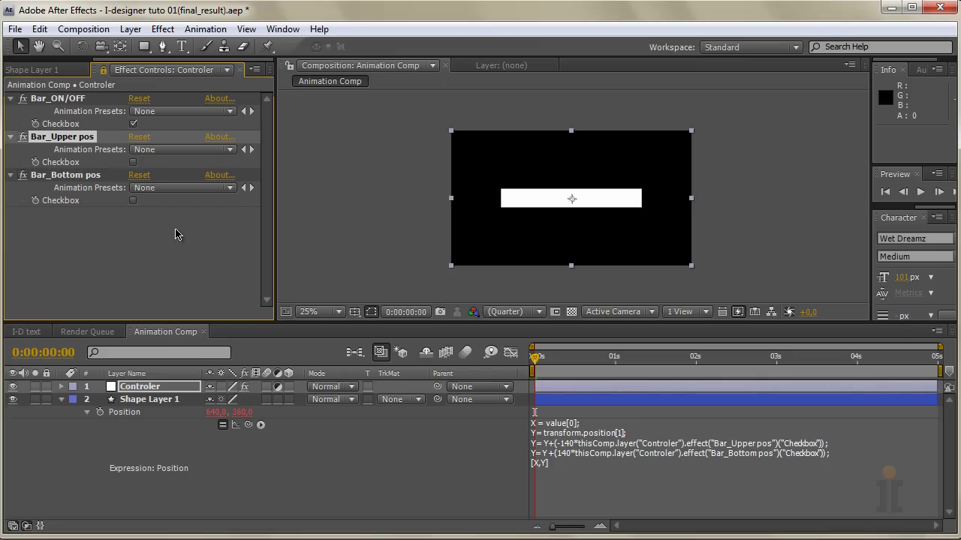
{"action": "left_click", "coordinate": [176, 231]}
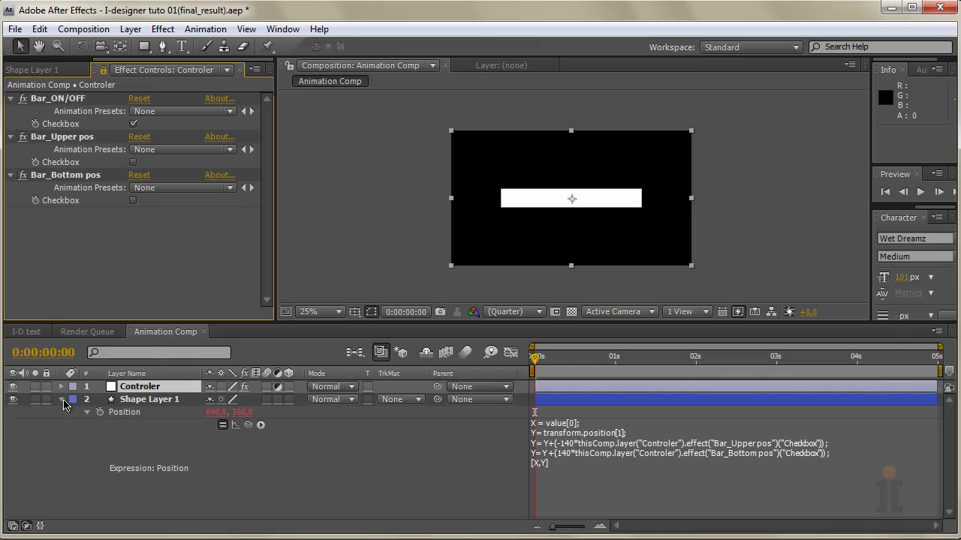
Collapse Shape Layer 1's properties in the timeline
{"action": "left_click", "coordinate": [62, 399]}
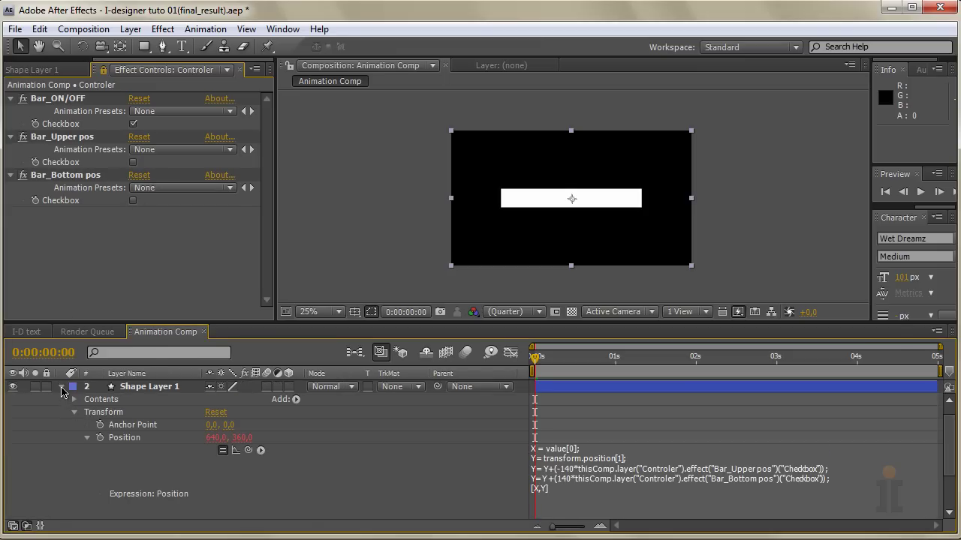
{"action": "left_click", "coordinate": [62, 387]}
{"action": "left_click", "coordinate": [108, 418]}
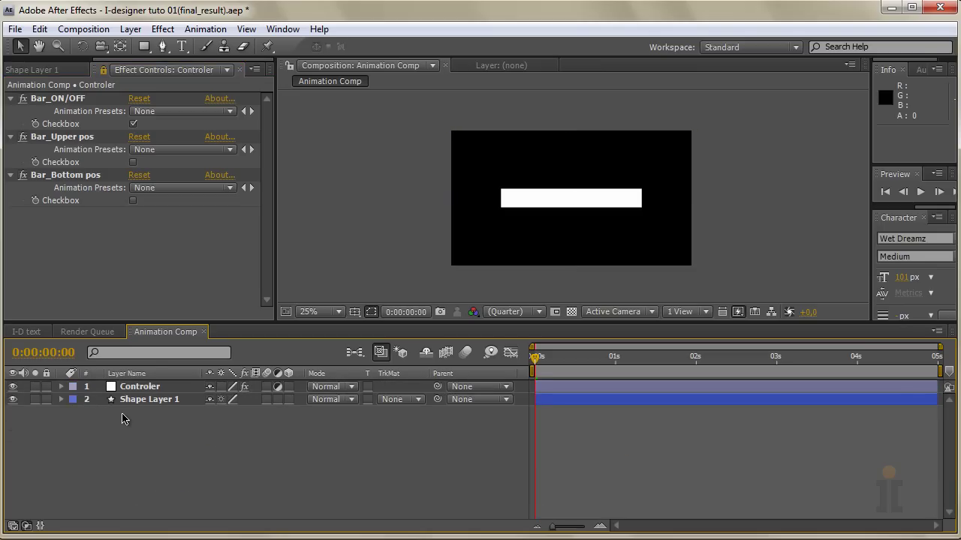
{"action": "left_click", "coordinate": [149, 400]}
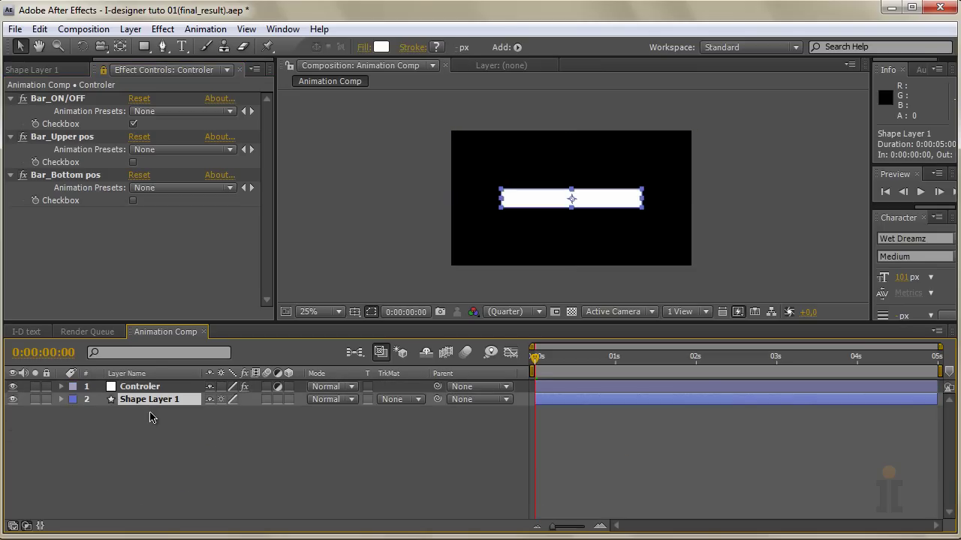
{"action": "left_click", "coordinate": [140, 387]}
{"action": "key", "text": "ctrl+Down"}
{"action": "key", "text": "p"}
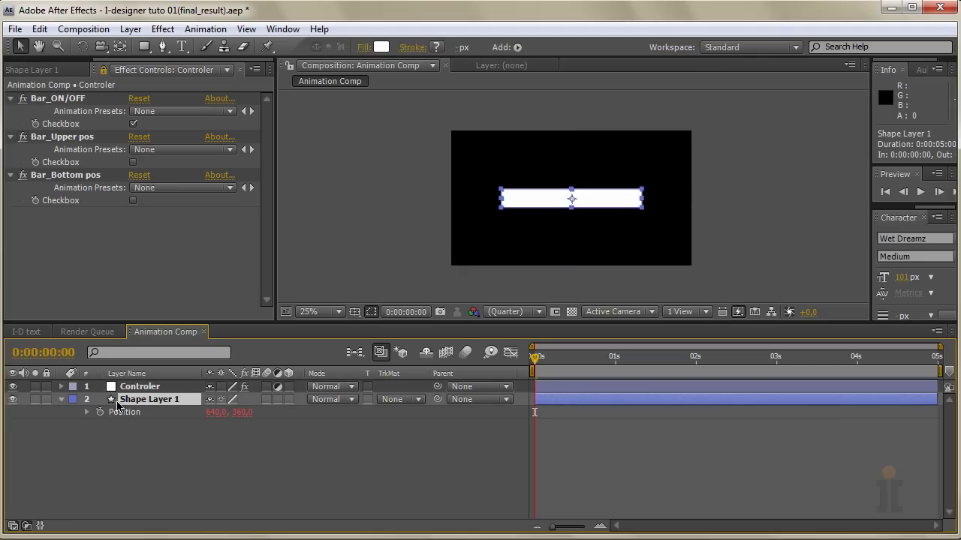
{"action": "left_click", "coordinate": [61, 400]}
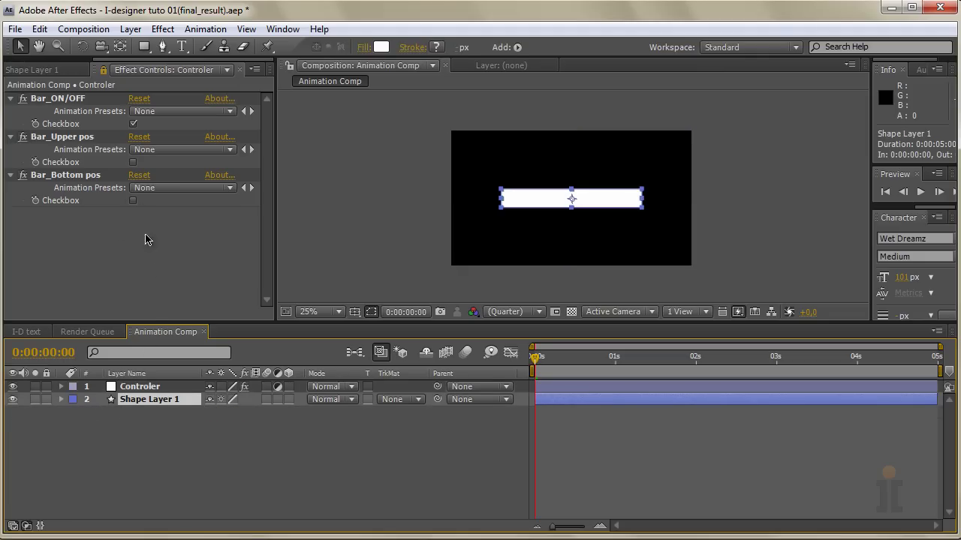
Add a Color Control effect to the Controler layer and name it Up
{"action": "left_click", "coordinate": [139, 386]}
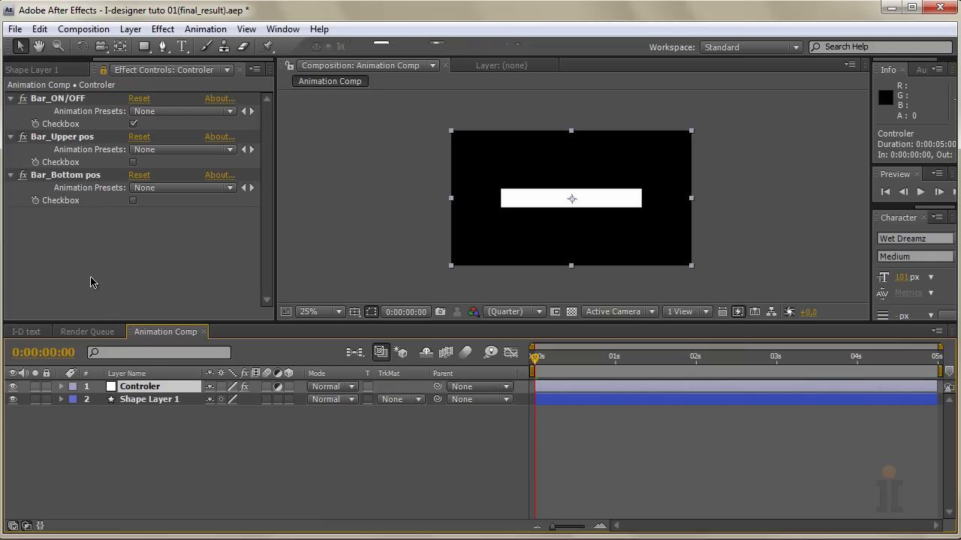
{"action": "right_click", "coordinate": [99, 224]}
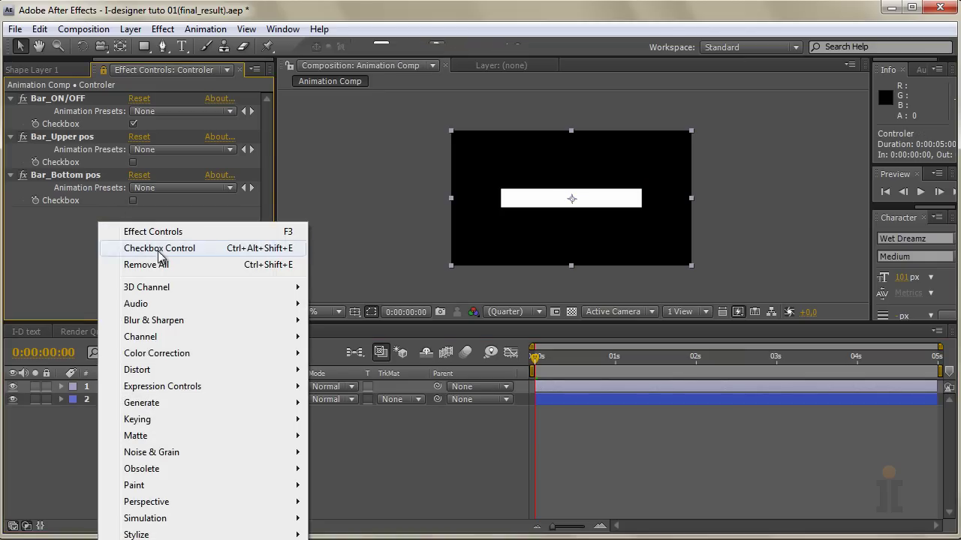
{"action": "mouse_move", "coordinate": [262, 396]}
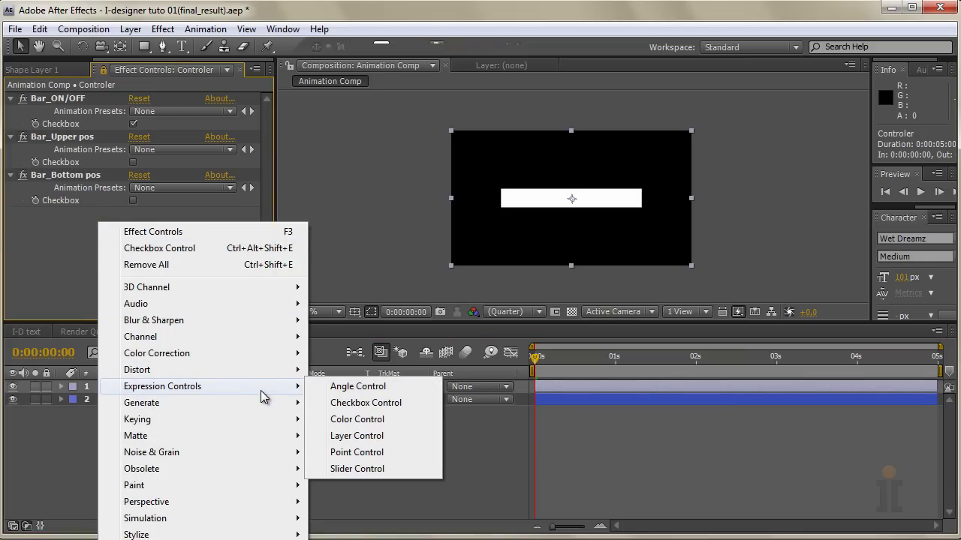
{"action": "left_click", "coordinate": [359, 422]}
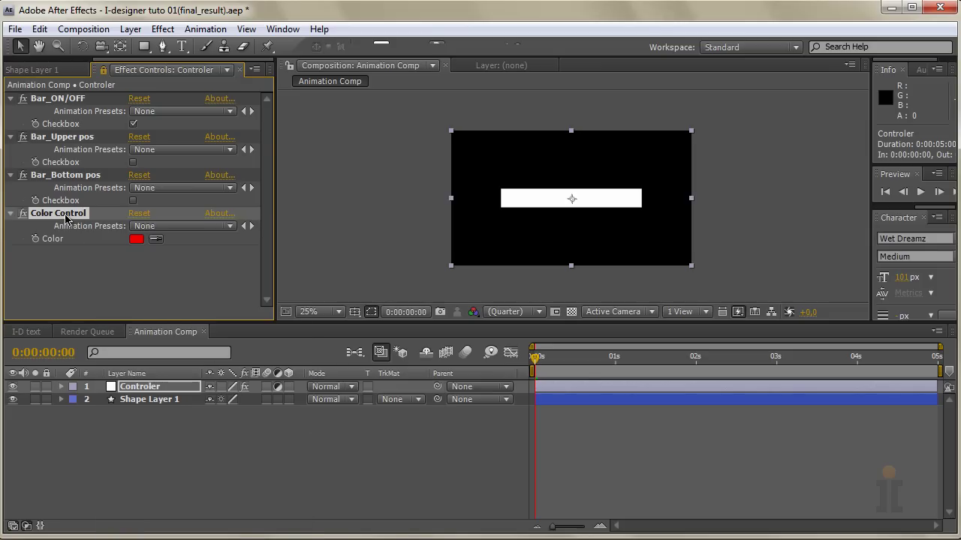
{"action": "key", "text": "Return"}
{"action": "type", "text": "Up"}
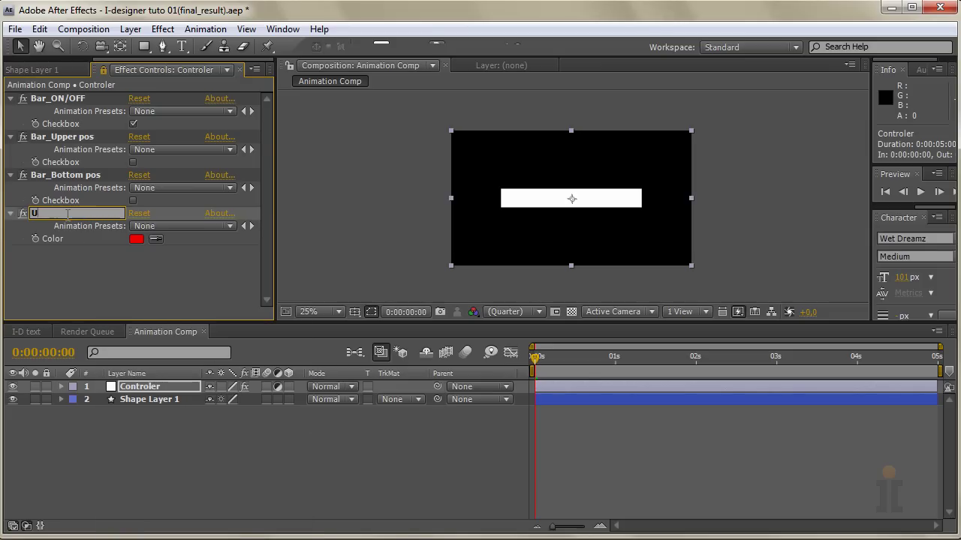
{"action": "key", "text": "Return"}
Add a second Color Control effect to the Controler layer and name it Centre
{"action": "right_click", "coordinate": [66, 263]}
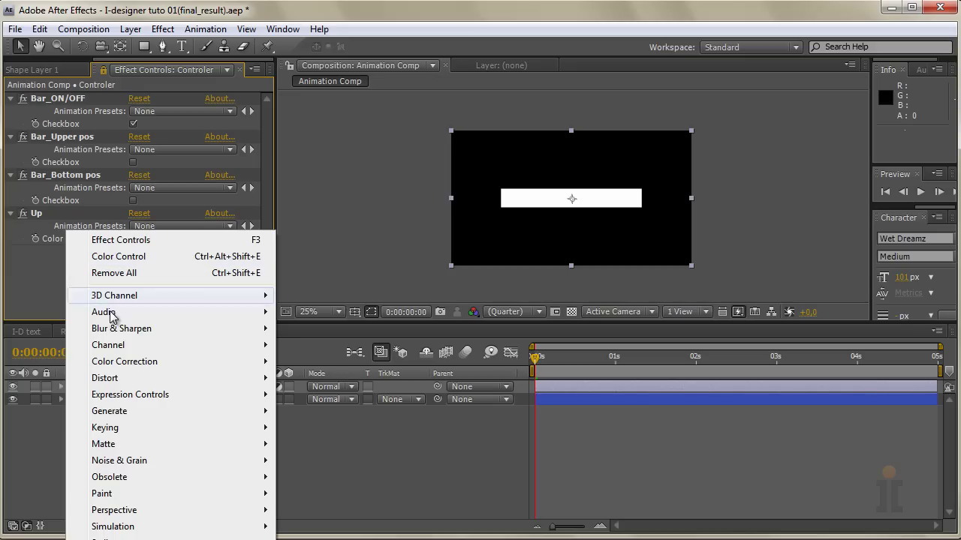
{"action": "left_click", "coordinate": [118, 257]}
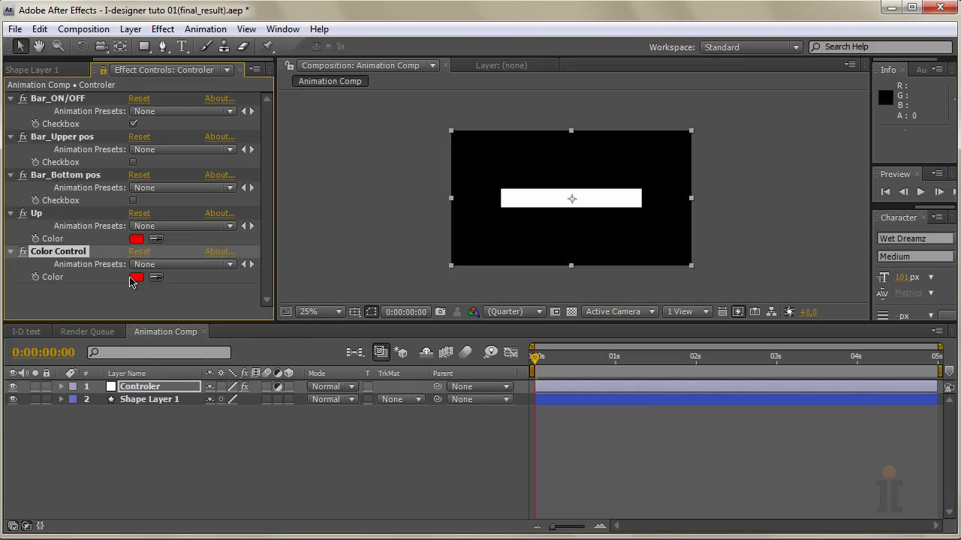
{"action": "key", "text": "Return"}
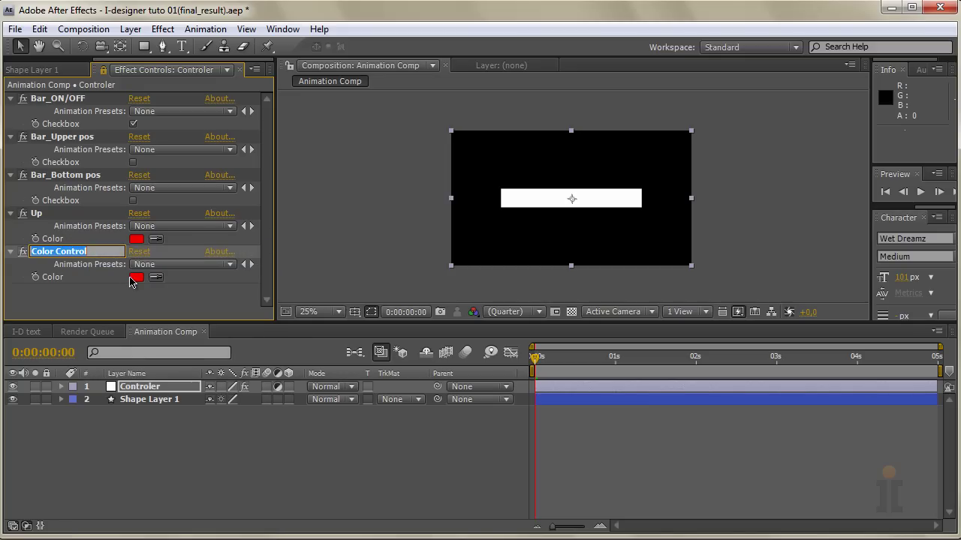
{"action": "type", "text": "Centre"}
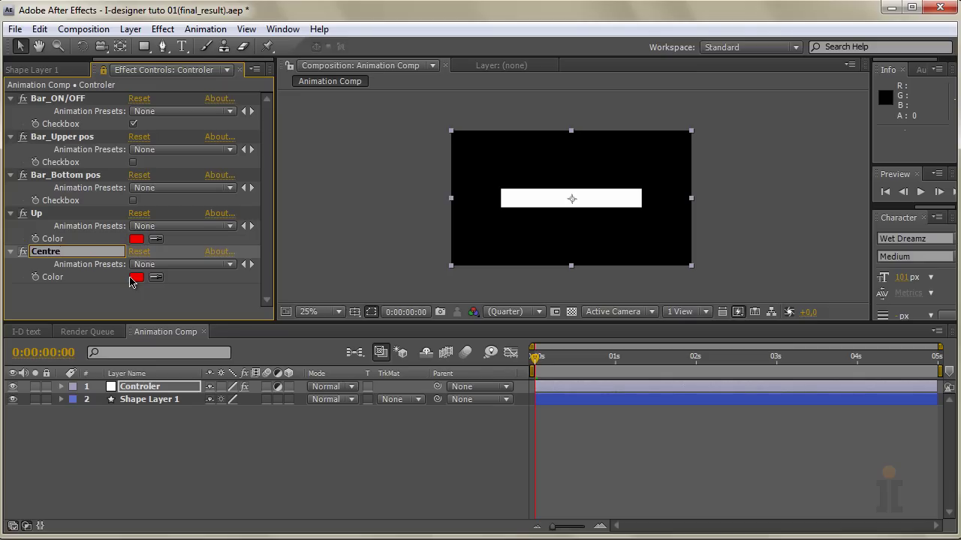
{"action": "key", "text": "Return"}
Add a third Color Control effect to the Controler layer and name it Bottom
{"action": "right_click", "coordinate": [88, 292]}
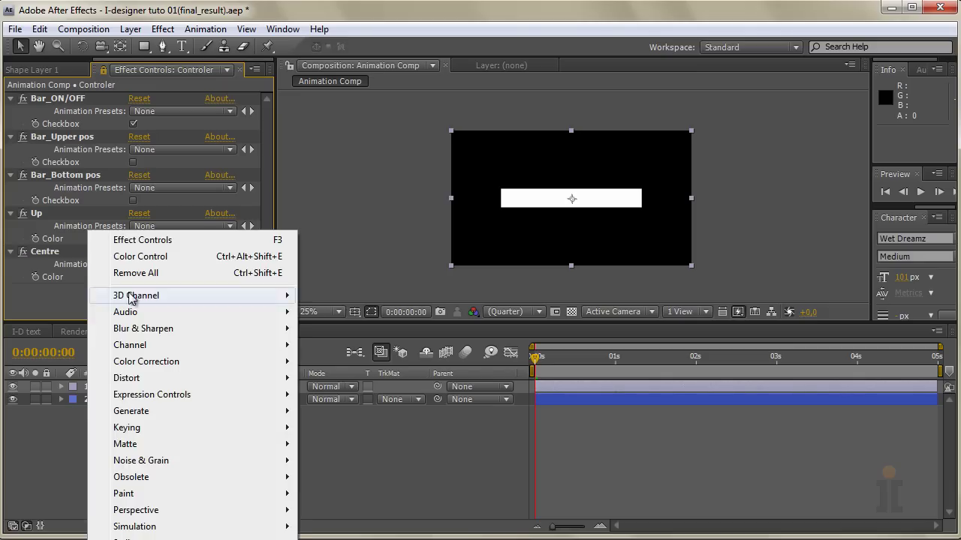
{"action": "left_click", "coordinate": [150, 256]}
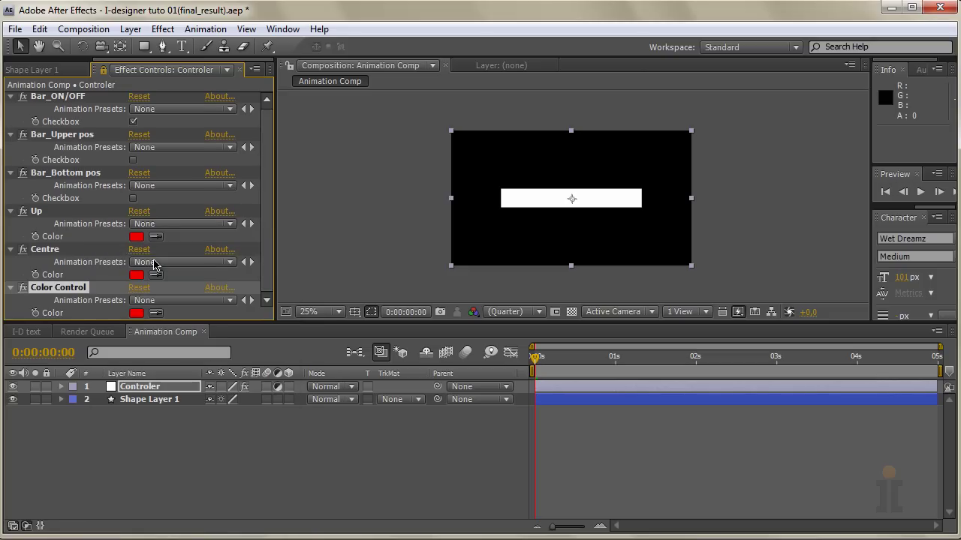
{"action": "key", "text": "Return"}
{"action": "type", "text": "Bott"}
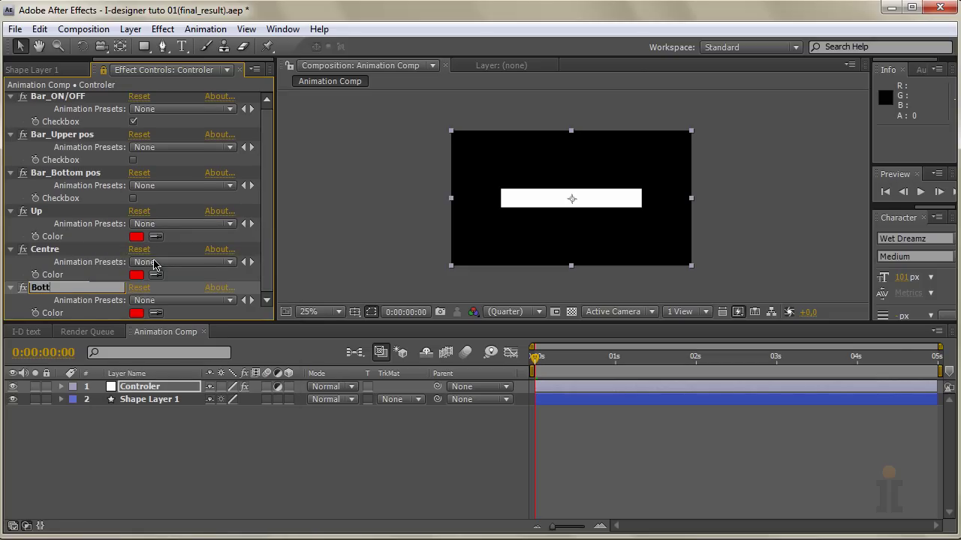
{"action": "type", "text": "om"}
{"action": "key", "text": "Return"}
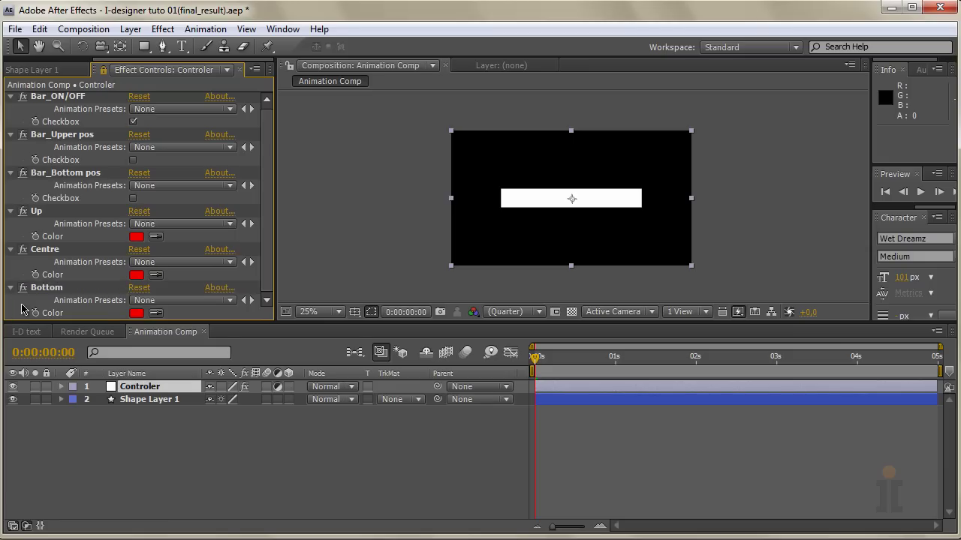
Set the Up effect's color to bright green and the Centre effect's color to white
{"action": "left_click", "coordinate": [135, 239]}
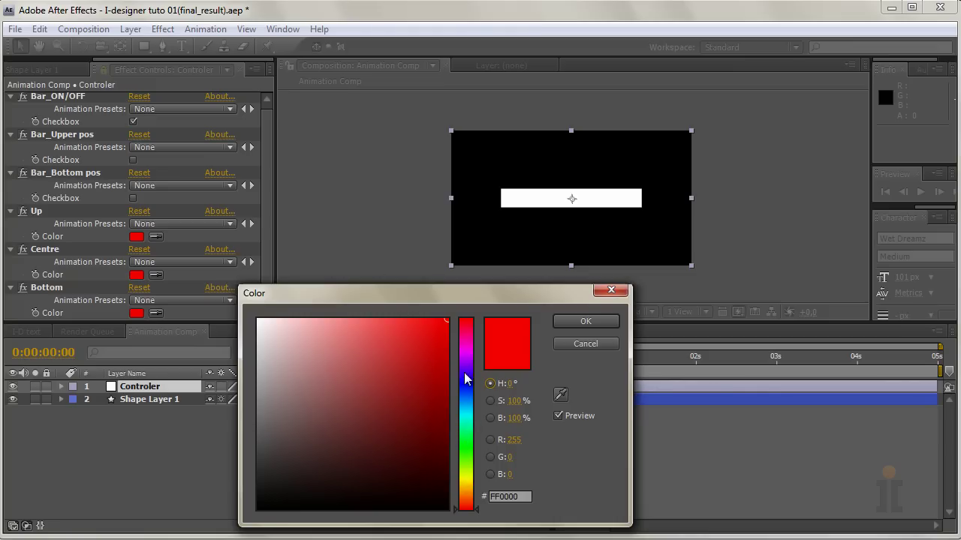
{"action": "left_click_drag", "start_coordinate": [465, 484], "coordinate": [466, 443]}
{"action": "left_click", "coordinate": [570, 323]}
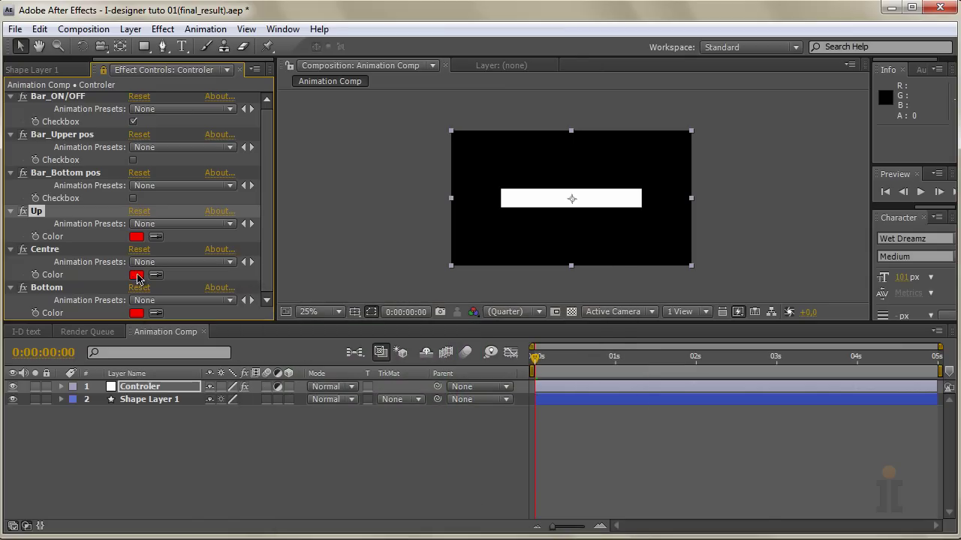
{"action": "left_click", "coordinate": [137, 275]}
{"action": "left_click", "coordinate": [266, 337]}
{"action": "left_click_drag", "start_coordinate": [267, 337], "coordinate": [258, 319]}
{"action": "left_click", "coordinate": [575, 323]}
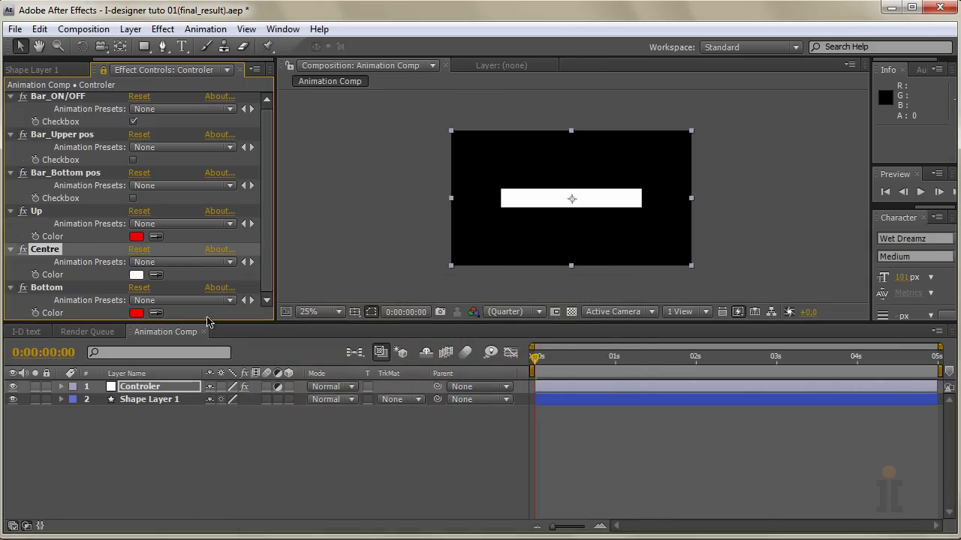
Set the Bottom effect's color to violet, 7200FF
{"action": "left_click", "coordinate": [137, 313]}
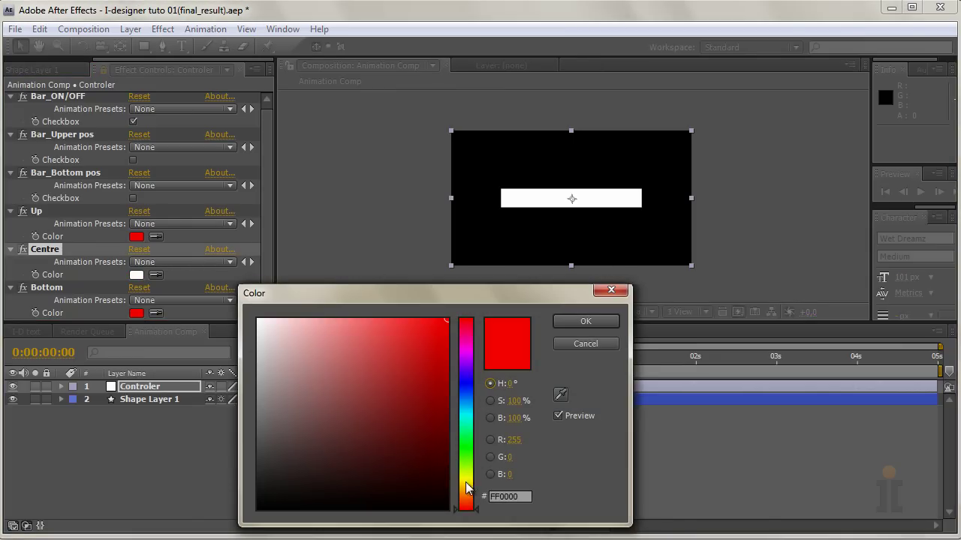
{"action": "left_click", "coordinate": [465, 346]}
{"action": "left_click_drag", "start_coordinate": [465, 351], "coordinate": [467, 368]}
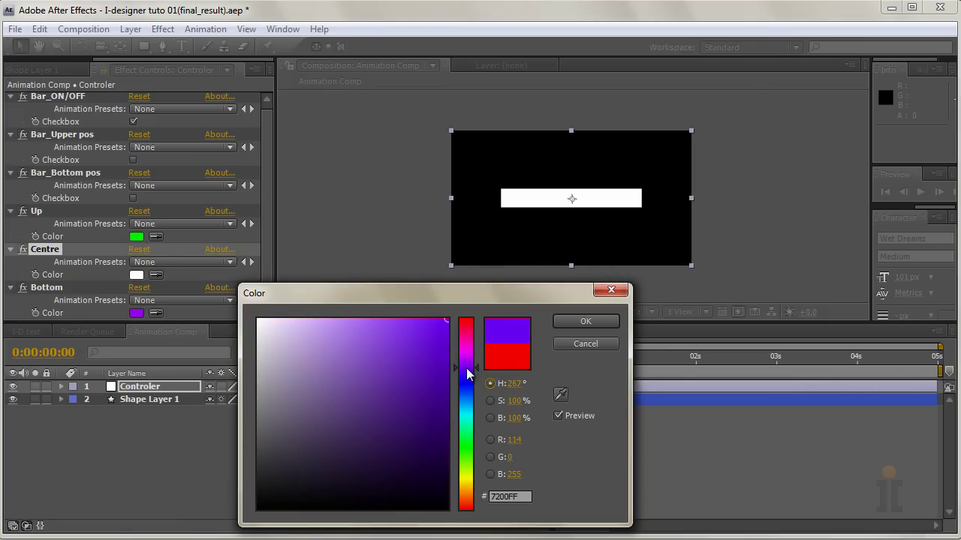
{"action": "left_click", "coordinate": [572, 323]}
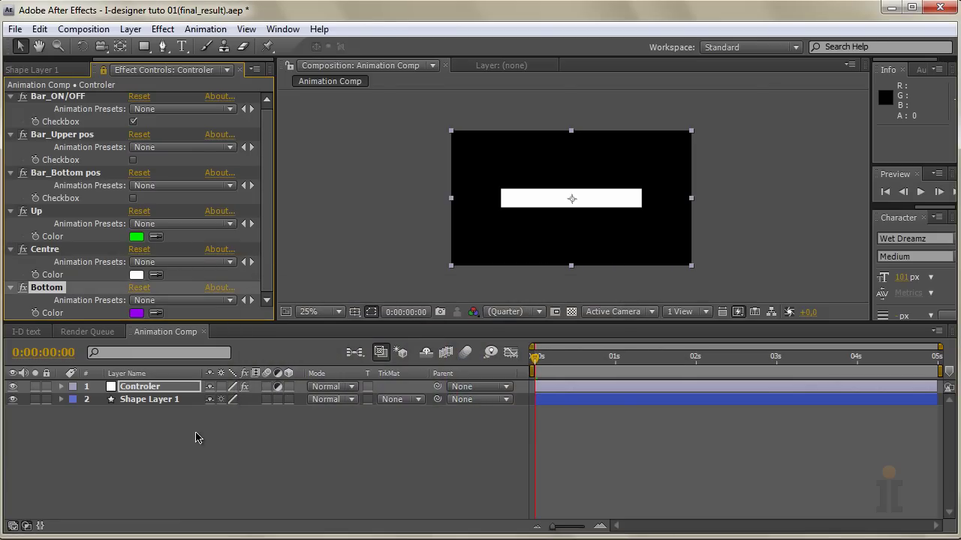
Apply the Generate Fill effect to Shape Layer 1 and set its color to white, FFFFFF
{"action": "left_click", "coordinate": [149, 401]}
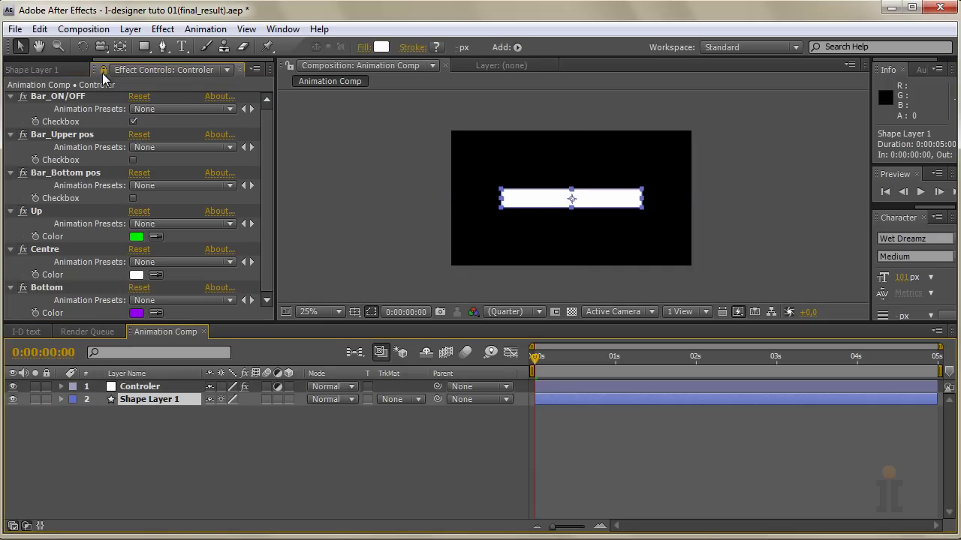
{"action": "right_click", "coordinate": [150, 401]}
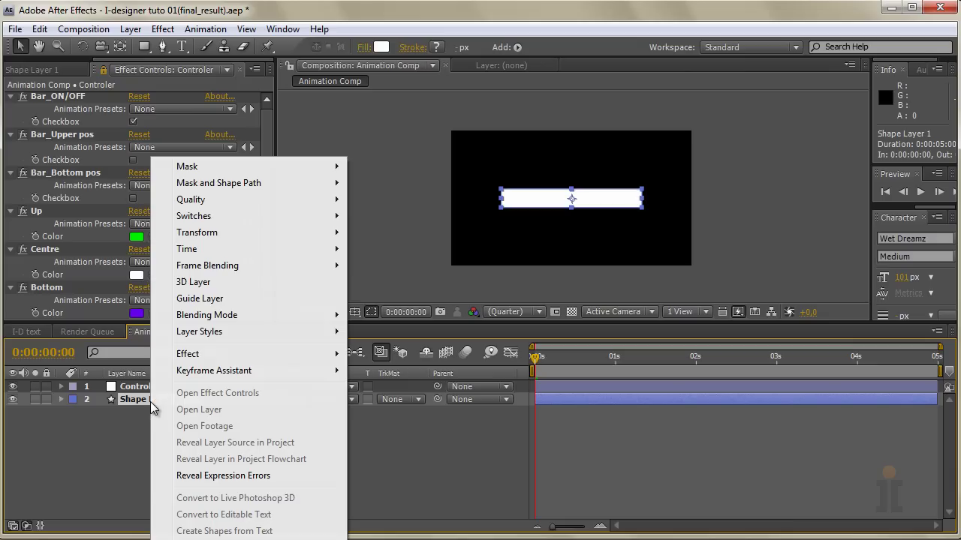
{"action": "mouse_move", "coordinate": [250, 354]}
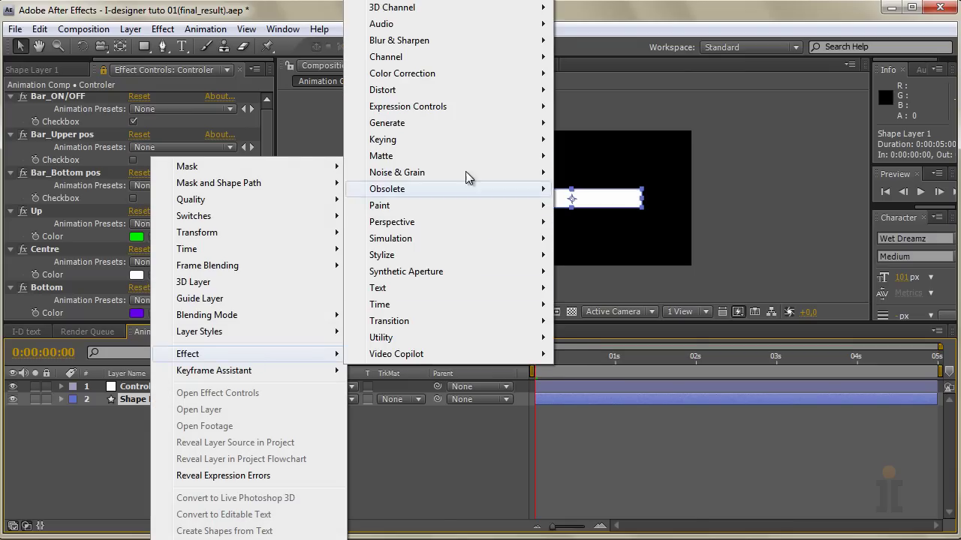
{"action": "mouse_move", "coordinate": [461, 128]}
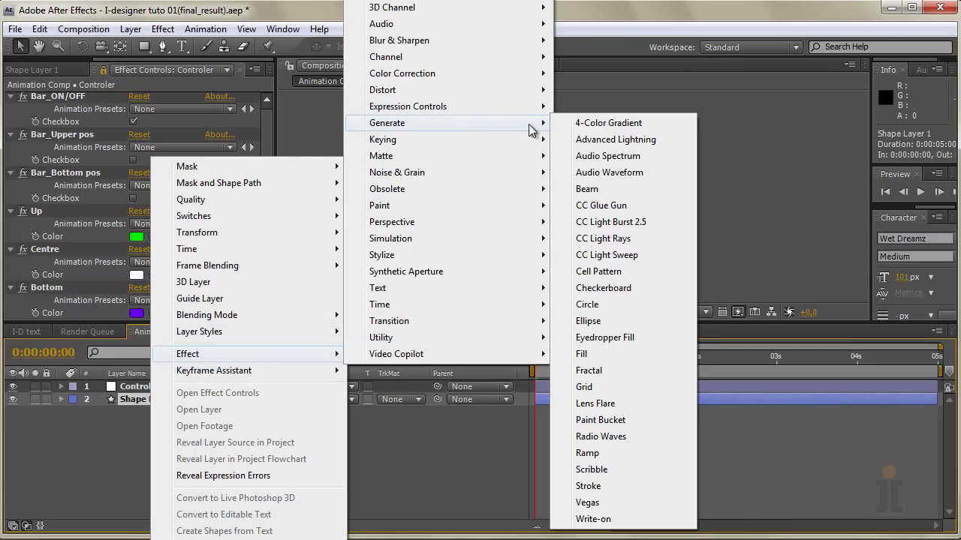
{"action": "left_click", "coordinate": [589, 354]}
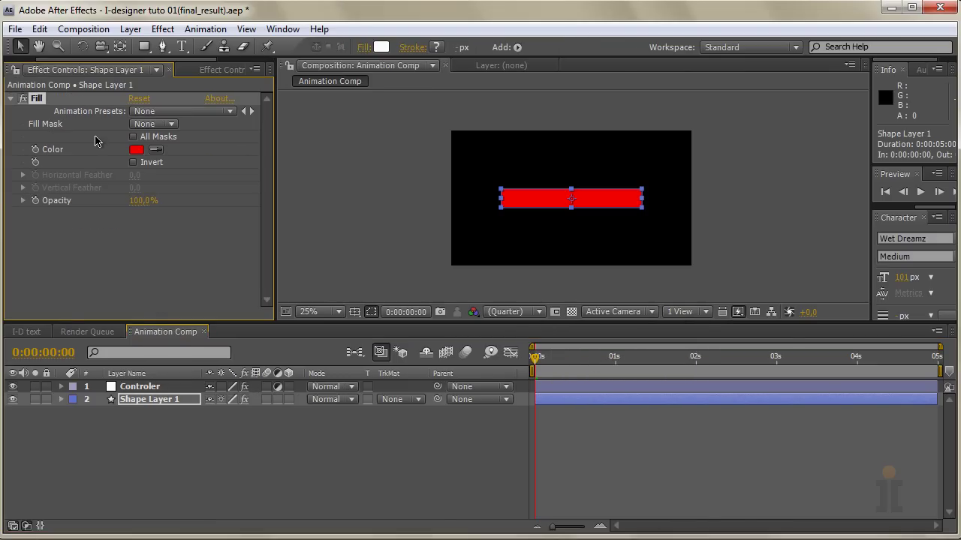
{"action": "left_click", "coordinate": [137, 150]}
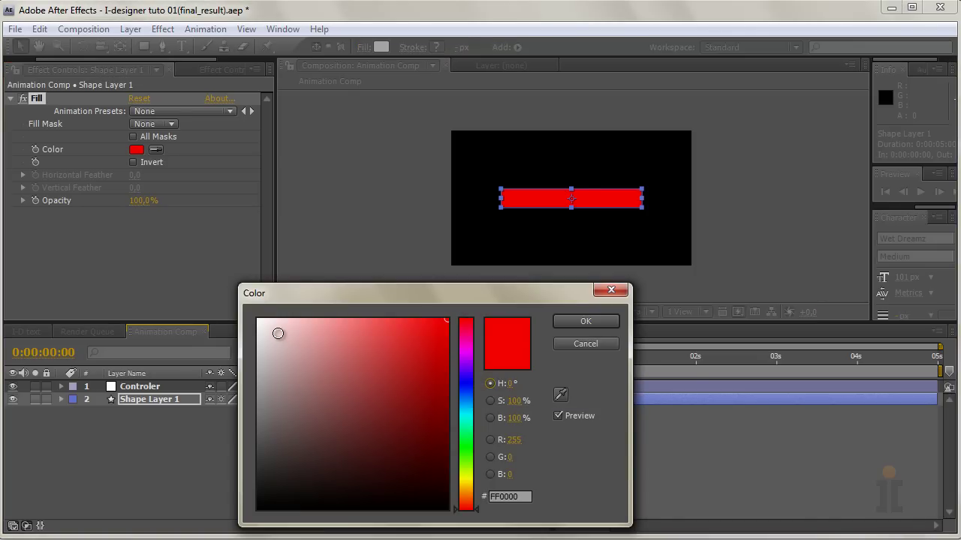
{"action": "left_click_drag", "start_coordinate": [285, 339], "coordinate": [238, 311]}
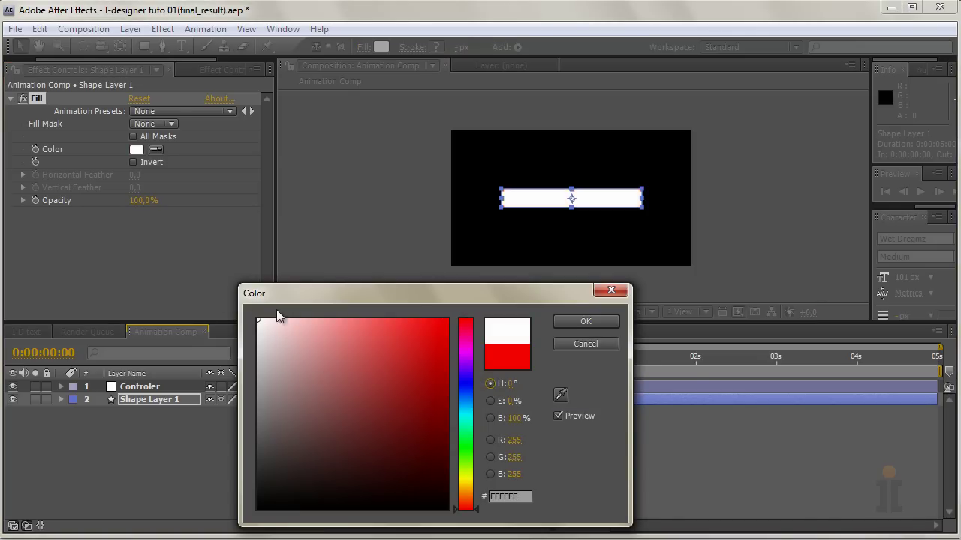
{"action": "left_click", "coordinate": [579, 321]}
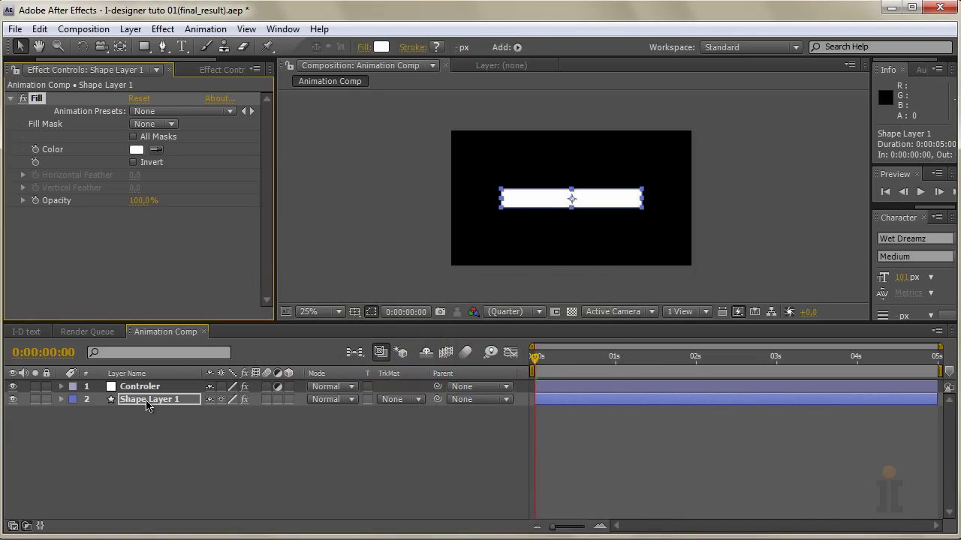
Add an expression to the Fill effect's Color on Shape Layer 1 and enlarge the expression editing area
{"action": "left_click", "coordinate": [35, 151], "text": "alt"}
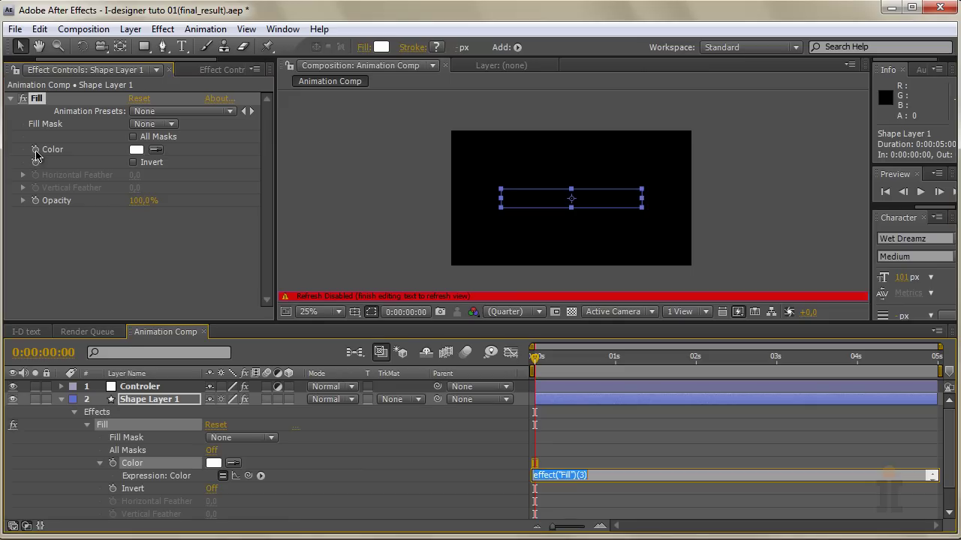
{"action": "left_click_drag", "start_coordinate": [590, 482], "coordinate": [590, 518]}
{"action": "left_click_drag", "start_coordinate": [589, 321], "coordinate": [588, 229]}
{"action": "left_click_drag", "start_coordinate": [579, 429], "coordinate": [580, 525]}
{"action": "left_click_drag", "start_coordinate": [601, 388], "coordinate": [528, 385]}
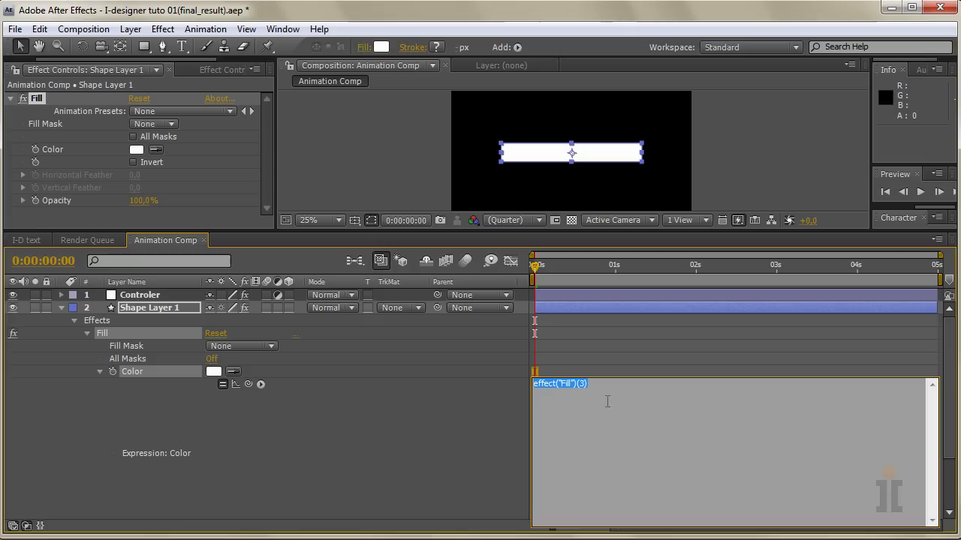
{"action": "left_click", "coordinate": [482, 418]}
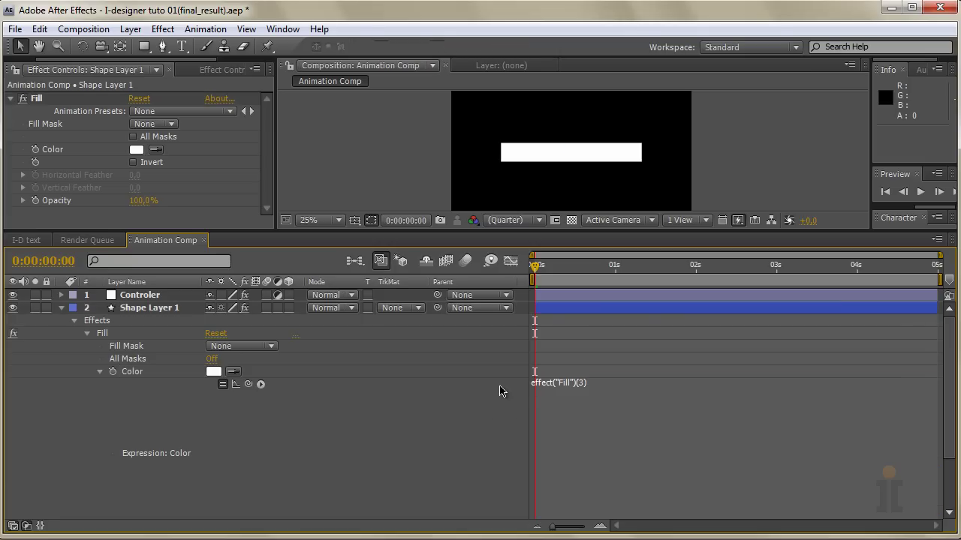
{"action": "left_click", "coordinate": [545, 395]}
{"action": "left_click", "coordinate": [483, 411]}
{"action": "scroll", "coordinate": [469, 416], "scroll_direction": "down", "scroll_amount": 2}
{"action": "scroll", "coordinate": [469, 416], "scroll_direction": "down", "scroll_amount": 2}
{"action": "scroll", "coordinate": [446, 426], "scroll_direction": "up", "scroll_amount": 4}
{"action": "scroll", "coordinate": [402, 385], "scroll_direction": "down", "scroll_amount": 2}
{"action": "scroll", "coordinate": [390, 398], "scroll_direction": "up", "scroll_amount": 2}
{"action": "scroll", "coordinate": [389, 401], "scroll_direction": "down", "scroll_amount": 2}
{"action": "scroll", "coordinate": [389, 401], "scroll_direction": "up", "scroll_amount": 2}
{"action": "left_click_drag", "start_coordinate": [380, 229], "coordinate": [380, 203]}
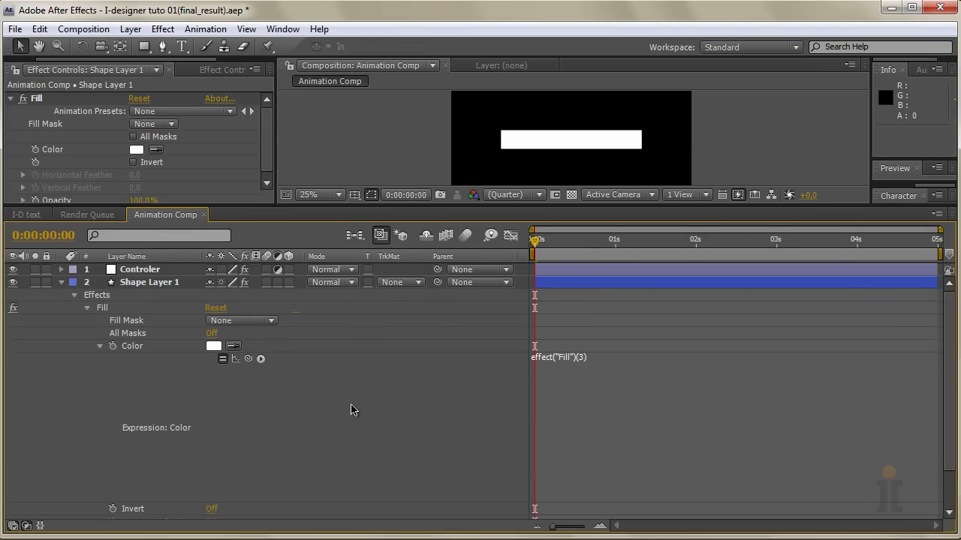
{"action": "scroll", "coordinate": [352, 407], "scroll_direction": "down", "scroll_amount": 3}
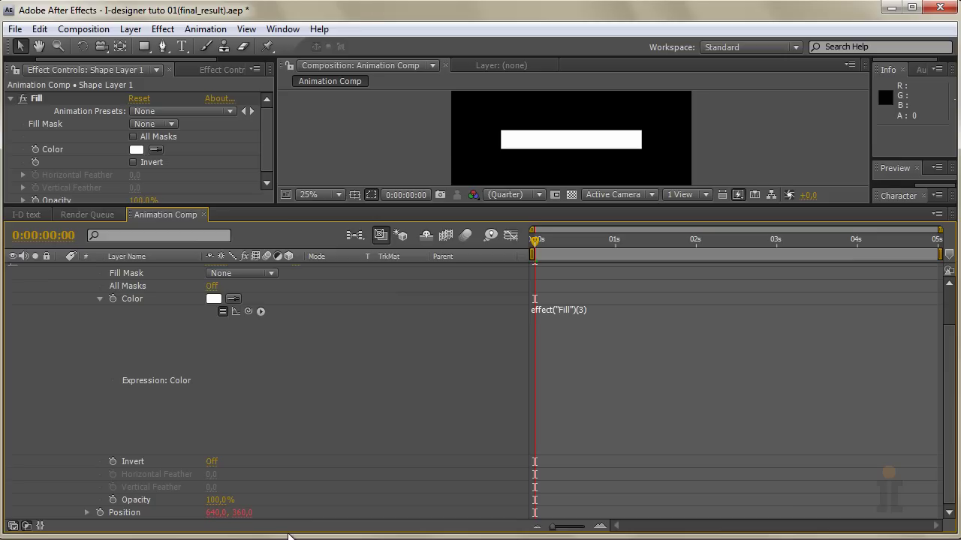
{"action": "scroll", "coordinate": [319, 480], "scroll_direction": "up", "scroll_amount": 3}
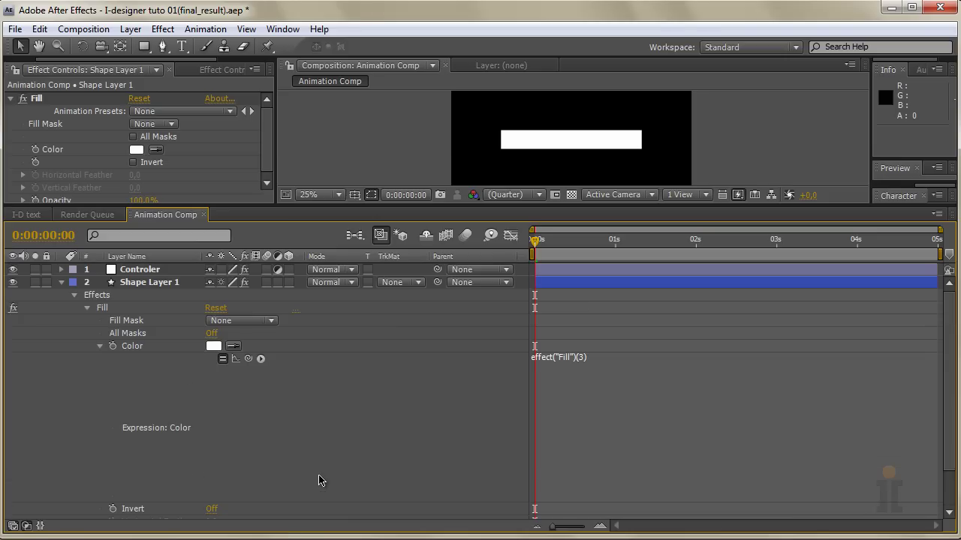
Collapse and reopen the Fill Color expression, and enlarge the timeline until the layer's Position property fits below it
{"action": "left_click", "coordinate": [99, 346]}
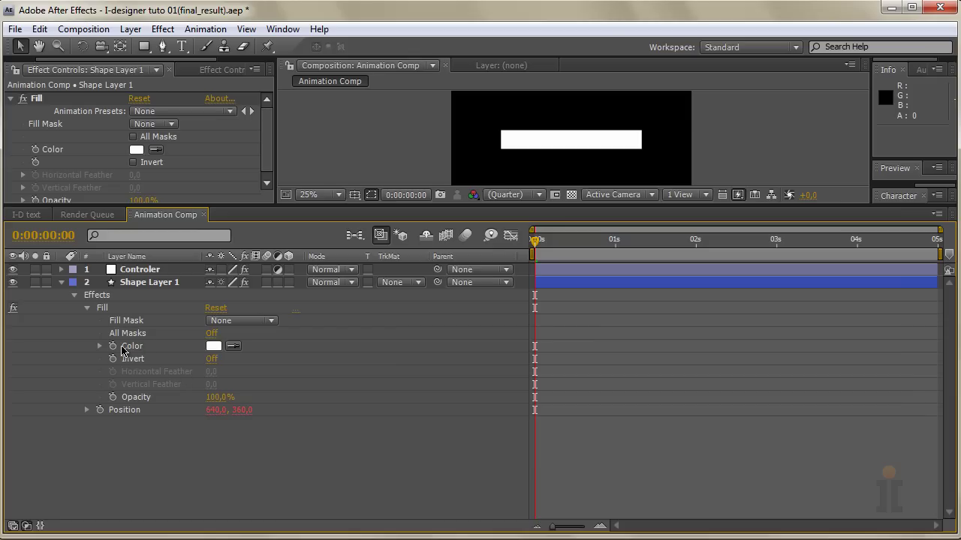
{"action": "left_click", "coordinate": [114, 347], "text": "alt"}
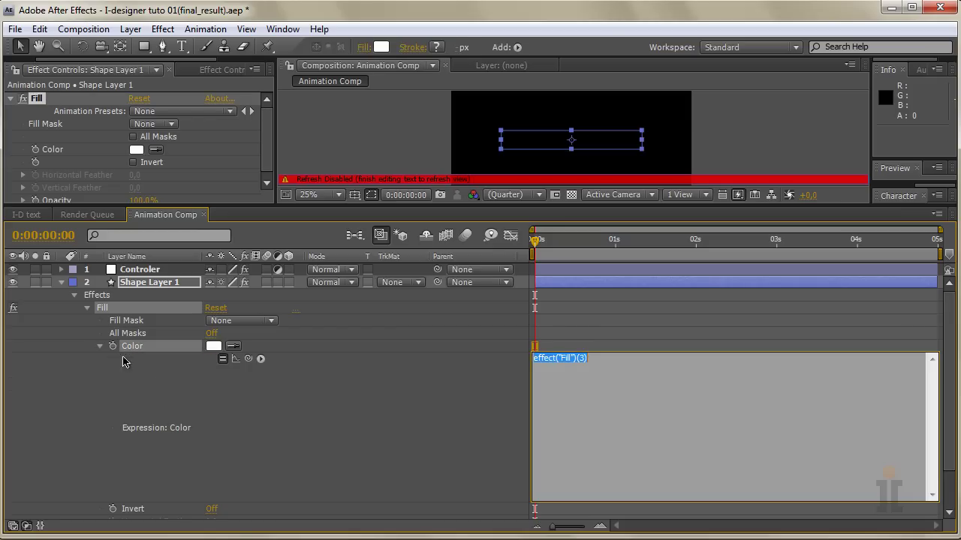
{"action": "left_click", "coordinate": [407, 425]}
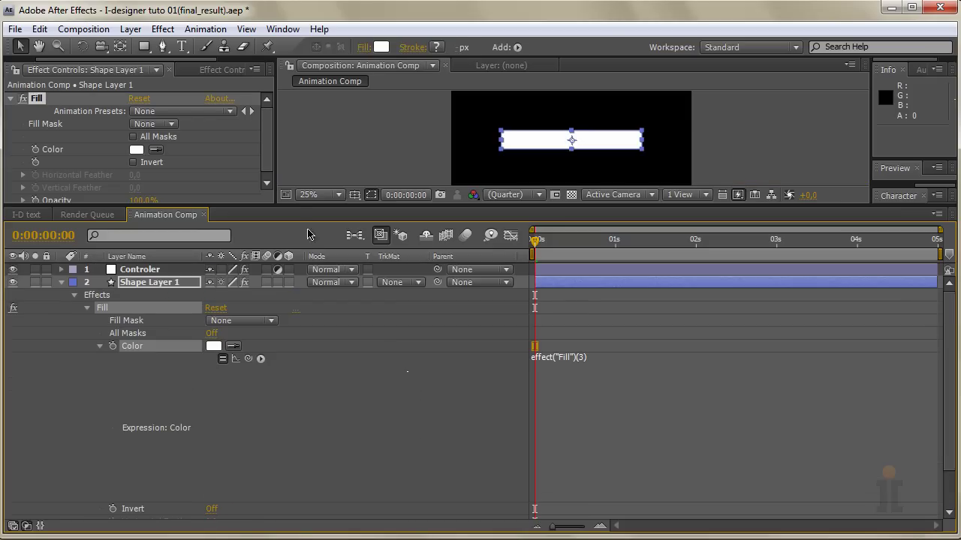
{"action": "left_click_drag", "start_coordinate": [292, 205], "coordinate": [292, 126]}
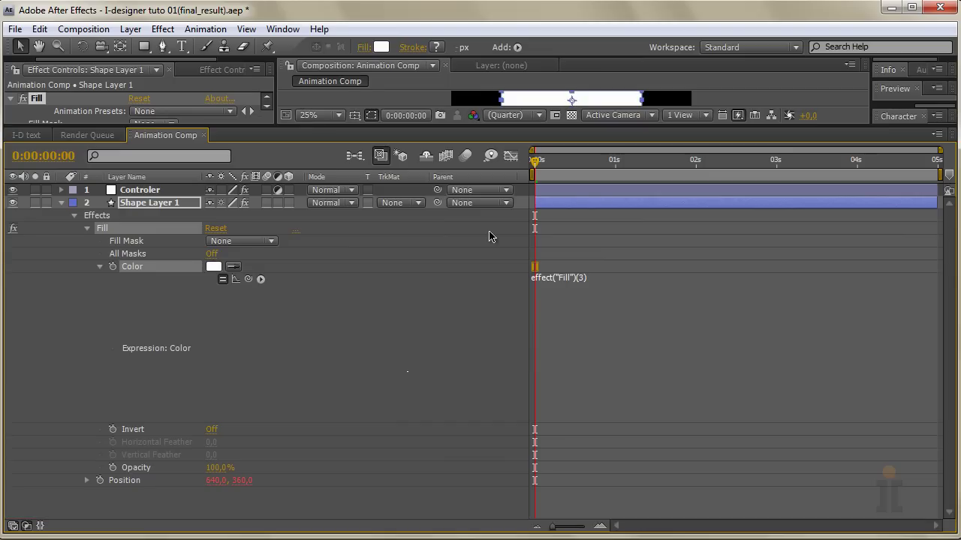
Replace the default Fill Color expression with Y = transform.position[1]; by linking to the vertical value of Shape Layer 1's Position
{"action": "left_click", "coordinate": [561, 278]}
{"action": "left_click", "coordinate": [609, 281]}
{"action": "left_click_drag", "start_coordinate": [610, 281], "coordinate": [530, 279]}
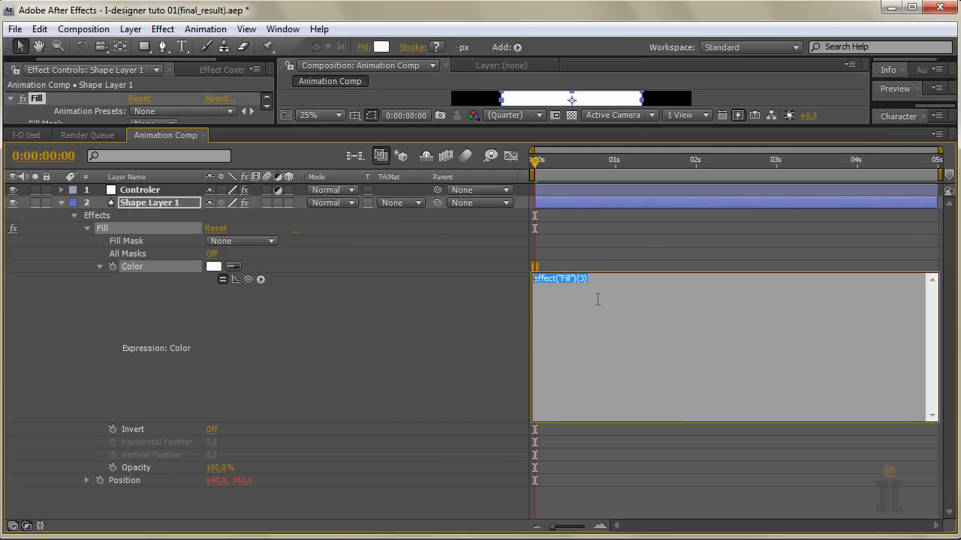
{"action": "left_click", "coordinate": [599, 297]}
{"action": "left_click_drag", "start_coordinate": [584, 280], "coordinate": [509, 286]}
{"action": "left_click", "coordinate": [615, 286]}
{"action": "left_click_drag", "start_coordinate": [589, 281], "coordinate": [532, 281]}
{"action": "left_click", "coordinate": [607, 286]}
{"action": "type", "text": "Y"}
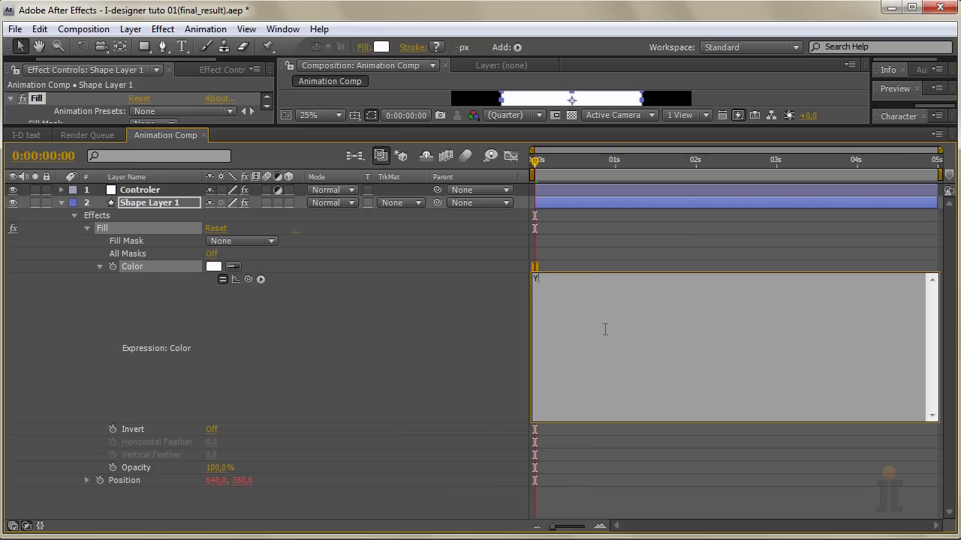
{"action": "type", "text": " ="}
{"action": "left_click_drag", "start_coordinate": [249, 280], "coordinate": [248, 487]}
{"action": "type", "text": ";"}
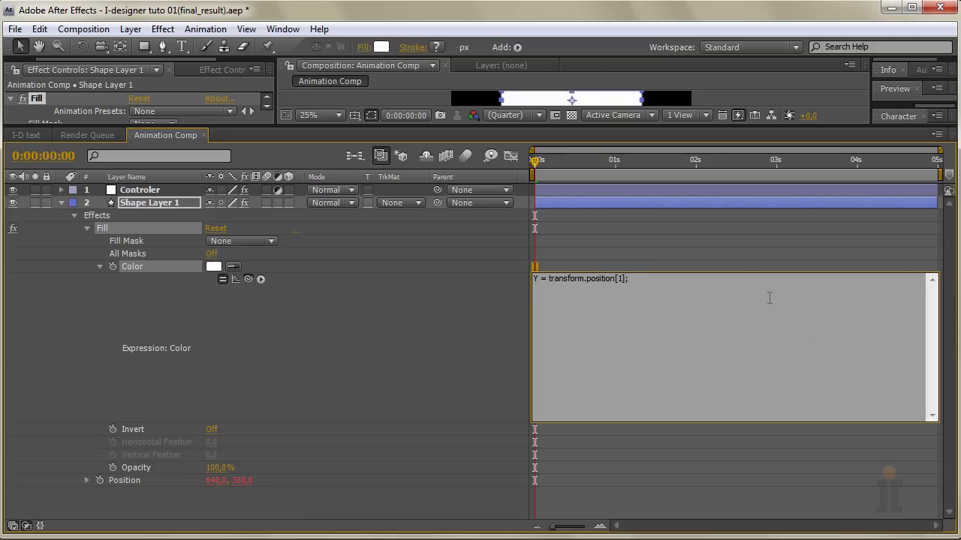
Commit the expression, shrink the timeline, and display the Up, Centre and Bottom color effects of the Controler layer
{"action": "left_click", "coordinate": [463, 317]}
{"action": "left_click", "coordinate": [634, 377]}
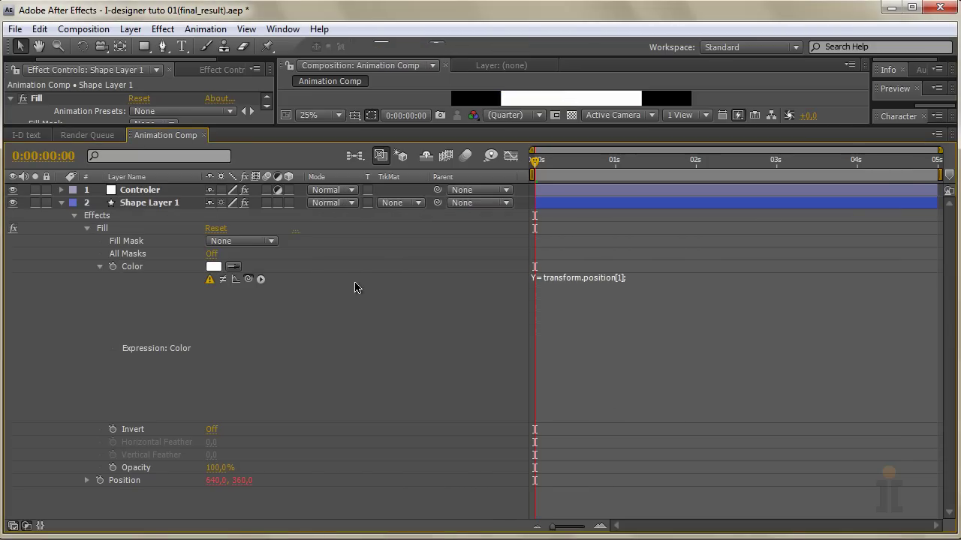
{"action": "left_click_drag", "start_coordinate": [261, 127], "coordinate": [282, 272]}
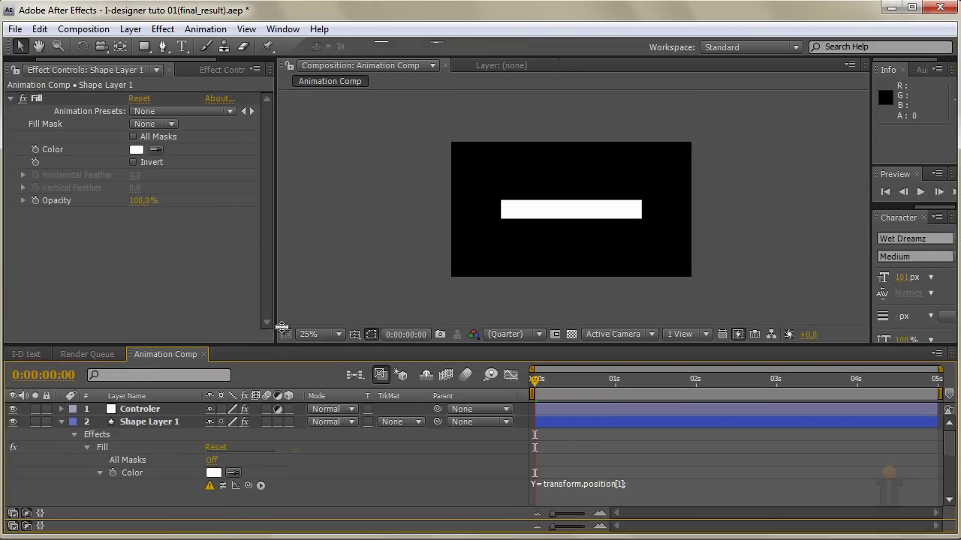
{"action": "left_click", "coordinate": [159, 339]}
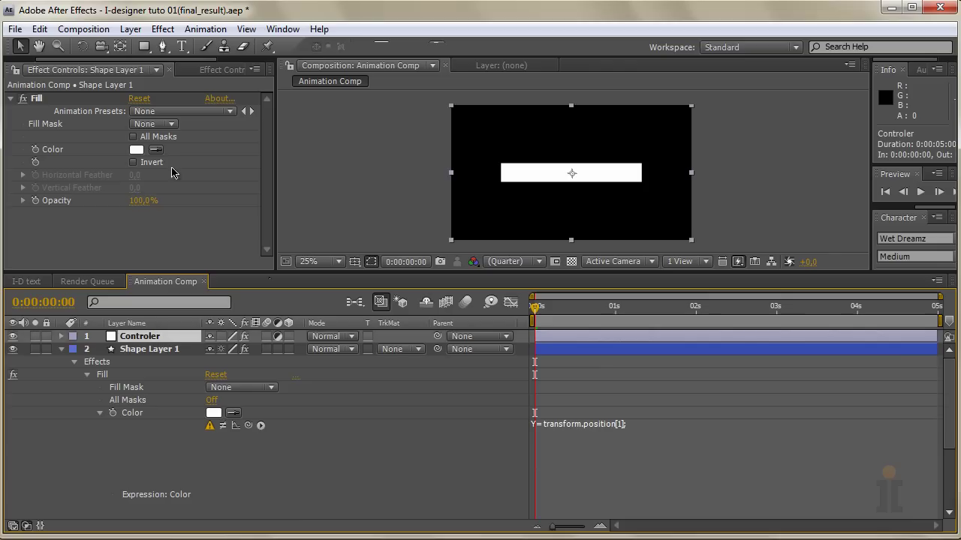
{"action": "left_click", "coordinate": [194, 74]}
{"action": "scroll", "coordinate": [249, 174], "scroll_direction": "down", "scroll_amount": 5}
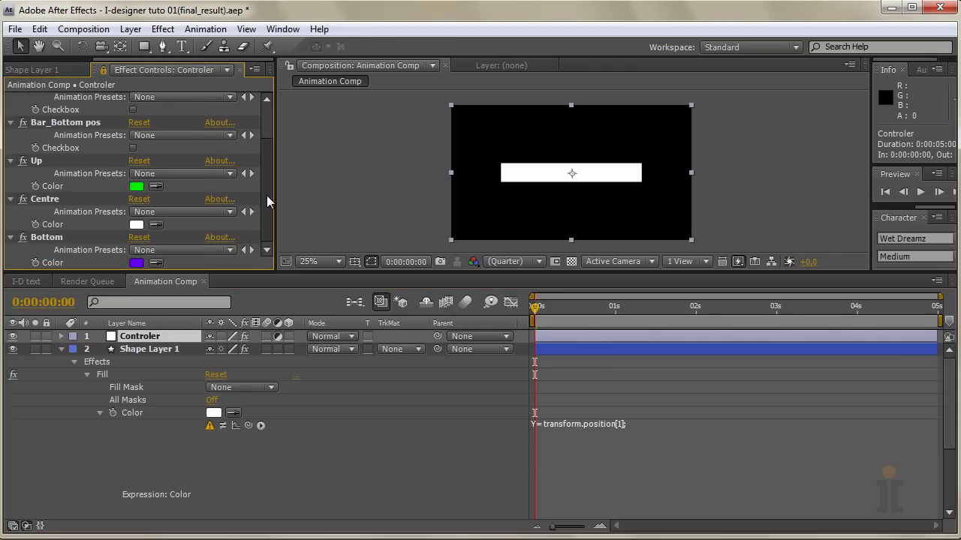
Add an Up variable to the Fill Color expression, linked to the Color of the Controler's Up effect and ended with a semicolon
{"action": "left_click", "coordinate": [643, 429]}
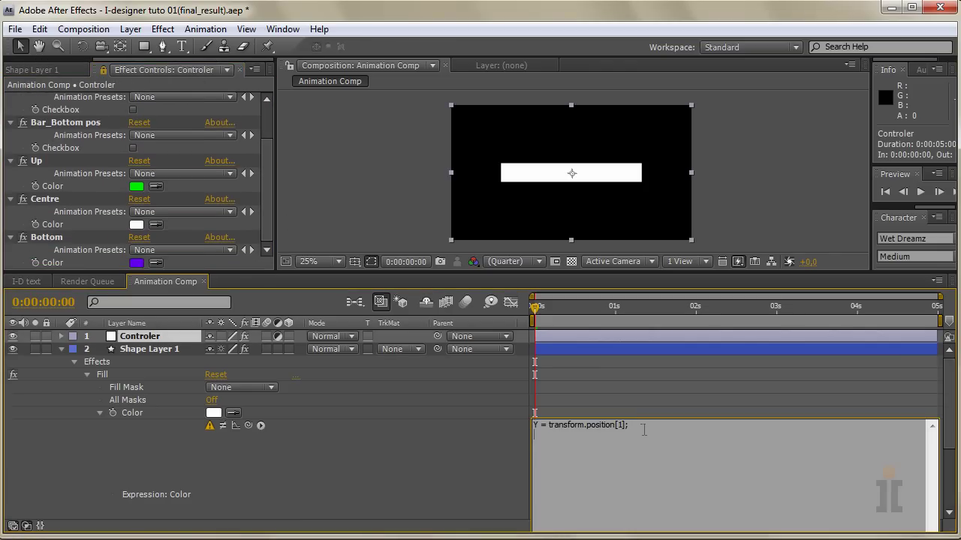
{"action": "type", "text": "Up ="}
{"action": "left_click_drag", "start_coordinate": [250, 426], "coordinate": [52, 186]}
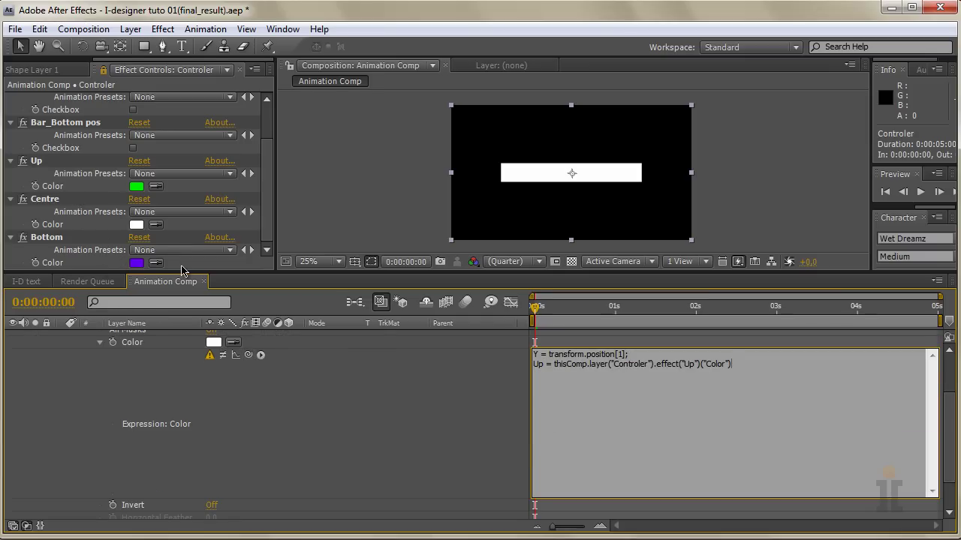
{"action": "type", "text": "; "}
Add a Cen variable on the next expression line, linked to the Color of the Controler's Centre effect and ended with a semicolon
{"action": "type", "text": "Cen"}
{"action": "type", "text": "="}
{"action": "left_click_drag", "start_coordinate": [248, 355], "coordinate": [82, 225]}
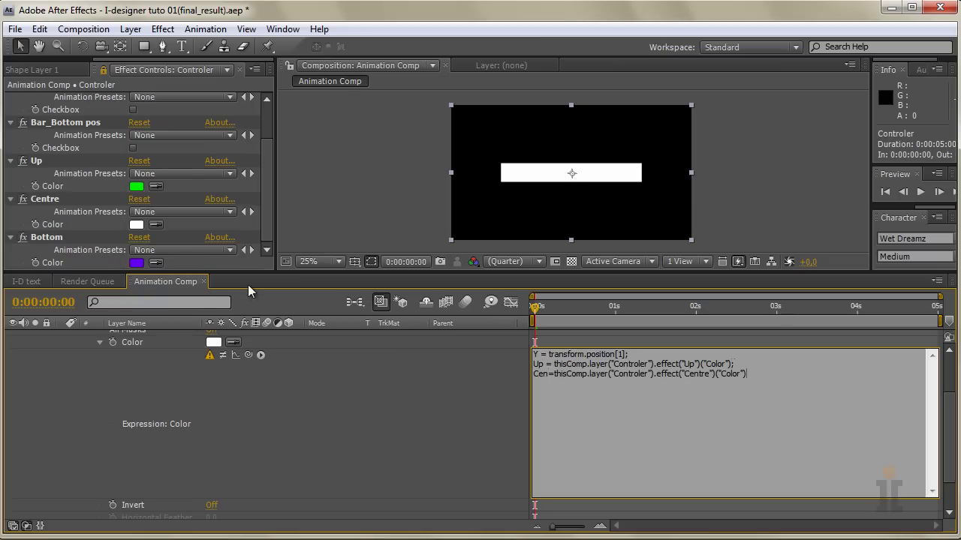
{"action": "type", "text": "; "}
Add a Bott variable linked to the Color of the Controler's Bottom effect, end it with a semicolon and start a new line
{"action": "type", "text": "Bot"}
{"action": "type", "text": "t"}
{"action": "type", "text": " ="}
{"action": "left_click_drag", "start_coordinate": [249, 355], "coordinate": [77, 264]}
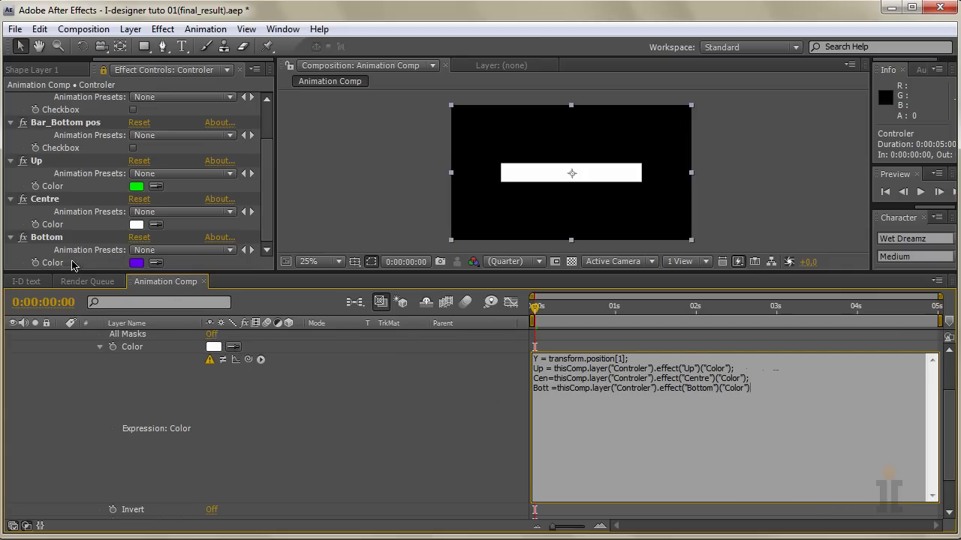
{"action": "type", "text": ";"}
{"action": "key", "text": "Return"}
Write the upper-position condition in the Fill Color expression as if (Y == 360-140 ) Up ;
{"action": "type", "text": "if"}
{"action": "type", "text": "(Y == 360-140 )"}
{"action": "type", "text": "u"}
{"action": "key", "text": "BackSpace"}
{"action": "type", "text": "Up ;"}
{"action": "mouse_move", "coordinate": [564, 400]}
{"action": "left_mouse_down"}
{"action": "mouse_move", "coordinate": [593, 400]}
{"action": "mouse_move", "coordinate": [566, 399]}
{"action": "left_mouse_up"}
{"action": "left_click", "coordinate": [568, 398]}
{"action": "left_click", "coordinate": [568, 399]}
{"action": "key", "text": "Delete"}
{"action": "type", "text": "5"}
{"action": "key", "text": "BackSpace"}
{"action": "type", "text": "6"}
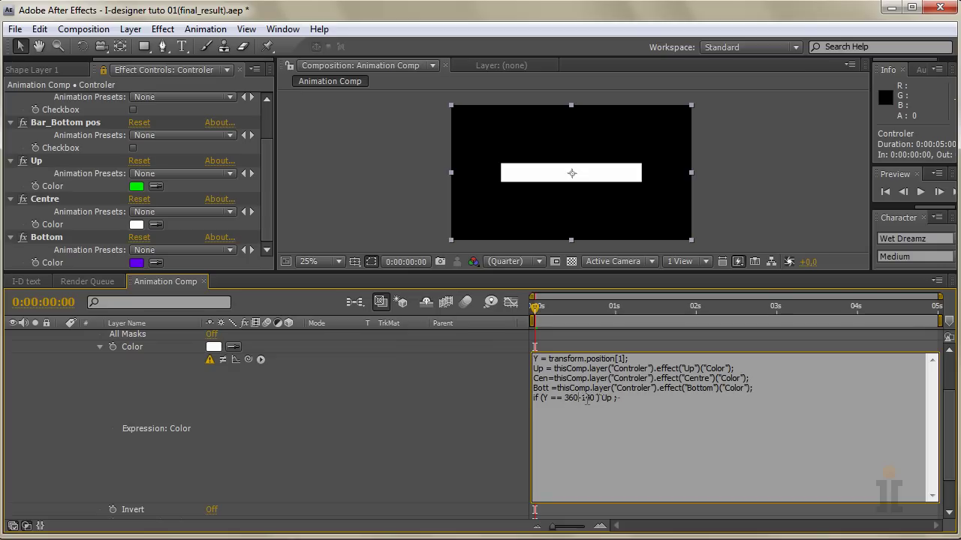
{"action": "left_click_drag", "start_coordinate": [596, 398], "coordinate": [565, 398]}
{"action": "left_click", "coordinate": [626, 403]}
Add the condition if ( Y== 360 ) Cen ; on the next line and begin a third one with if(Y ==
{"action": "key", "text": "Return"}
{"action": "type", "text": "if (Y== 360"}
{"action": "key", "text": "BackSpace"}
{"action": "key", "text": "BackSpace"}
{"action": "key", "text": "BackSpace"}
{"action": "type", "text": "Y"}
{"action": "type", "text": ")"}
{"action": "type", "text": "Cen"}
{"action": "double_click", "coordinate": [568, 408]}
{"action": "type", "text": "360 ) Cen ; if(Y =="}
Complete the third condition as if(Y == 500 ) Bott; and commit the Fill Color expression
{"action": "type", "text": "500 )"}
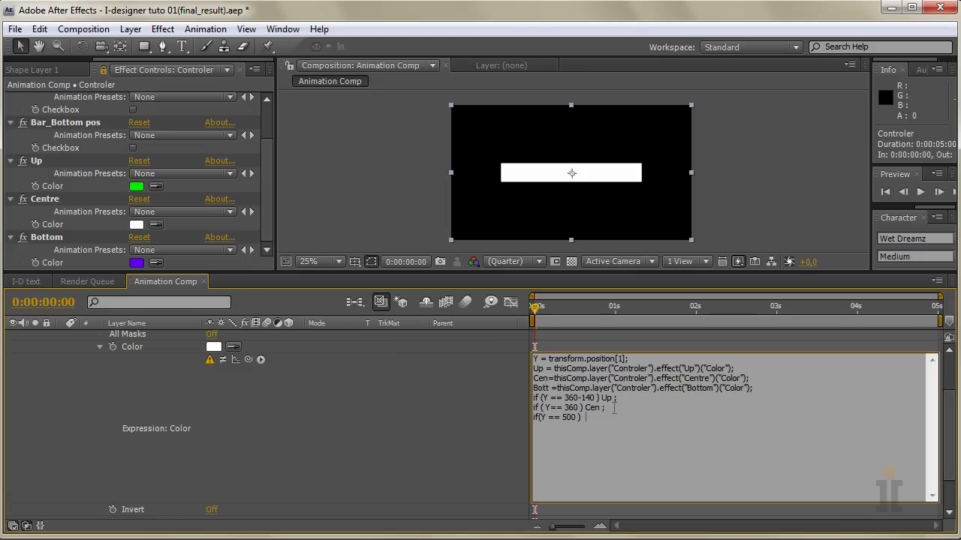
{"action": "type", "text": " Bott;"}
{"action": "left_click", "coordinate": [459, 434]}
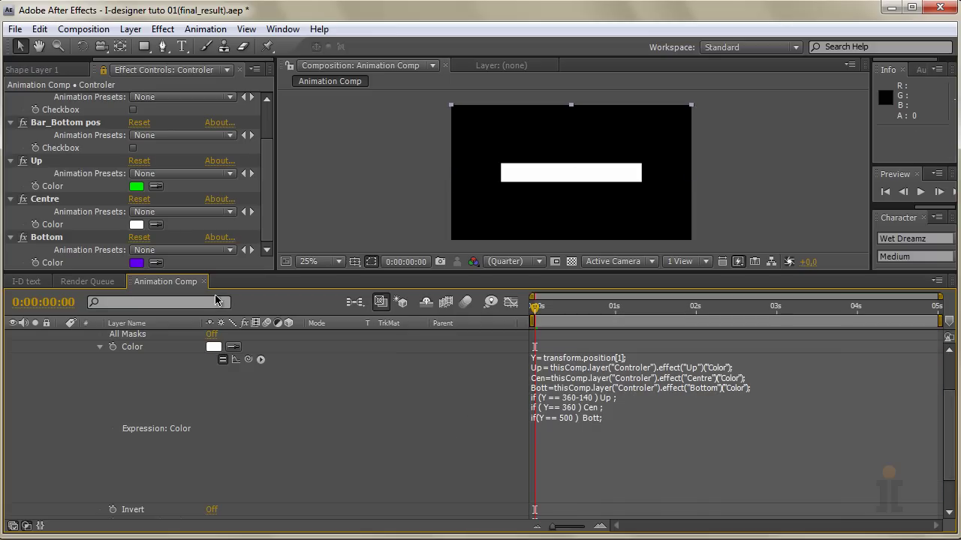
Test the bar's position and fill color by toggling the Controler's Bar_Upper pos and Bar_Bottom pos checkboxes, leaving both off
{"action": "left_click_drag", "start_coordinate": [217, 275], "coordinate": [217, 314]}
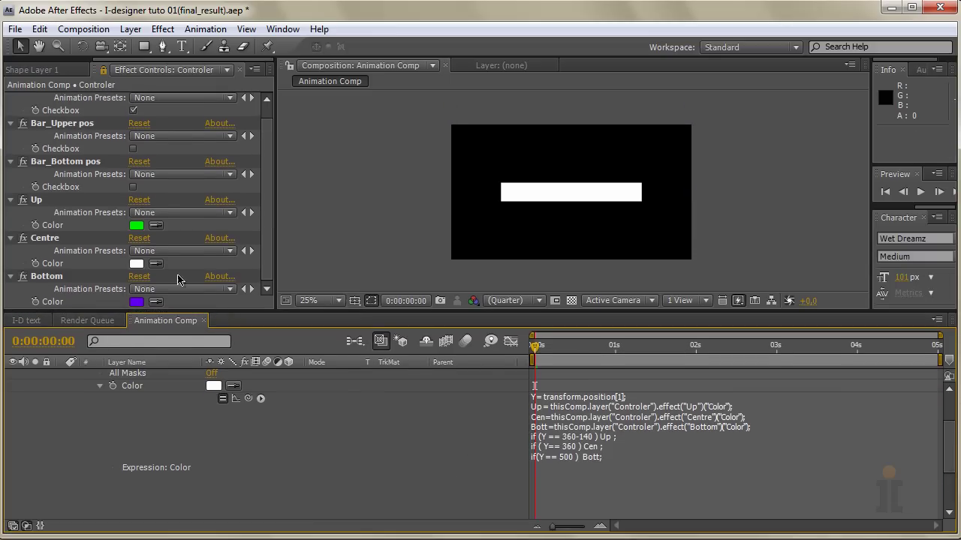
{"action": "left_click", "coordinate": [134, 162]}
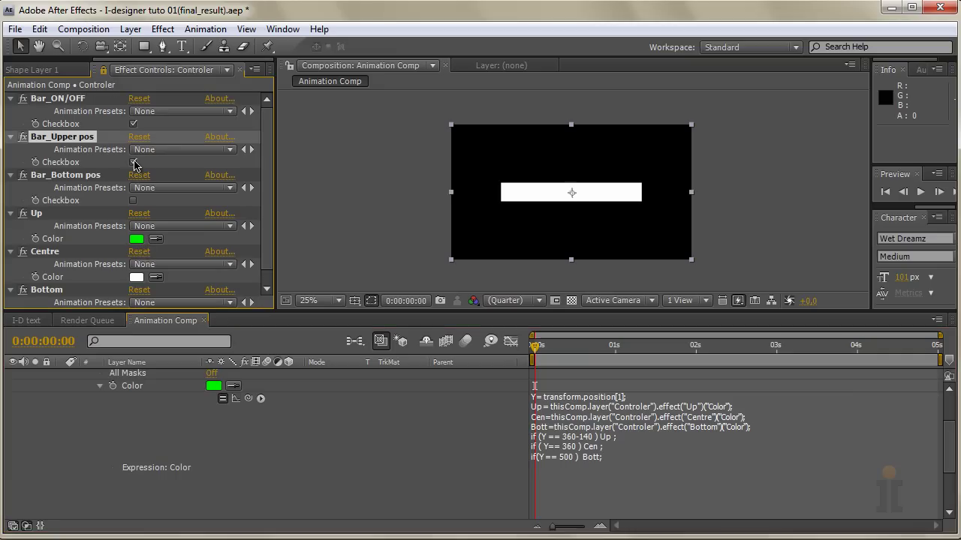
{"action": "left_click", "coordinate": [134, 162]}
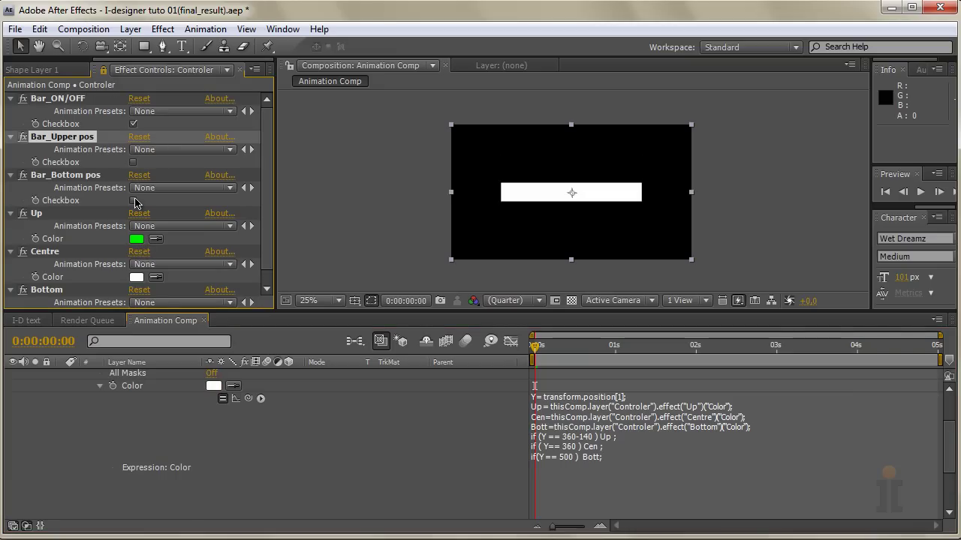
{"action": "left_click", "coordinate": [133, 201]}
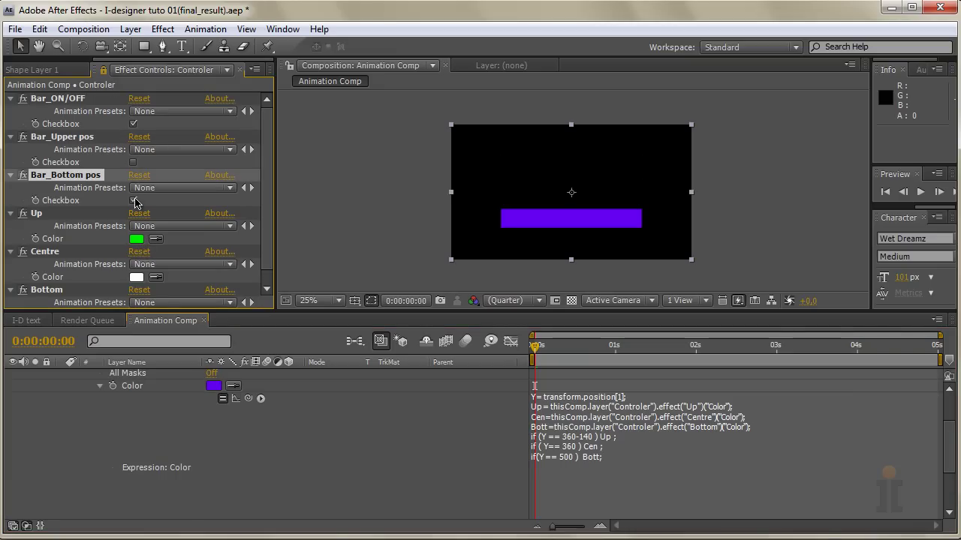
{"action": "left_click", "coordinate": [134, 201]}
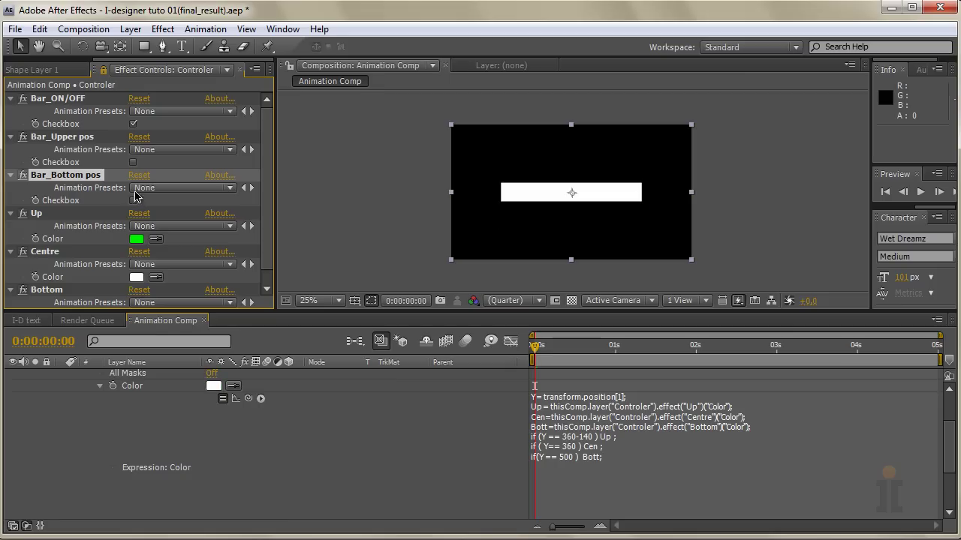
{"action": "left_click", "coordinate": [134, 162]}
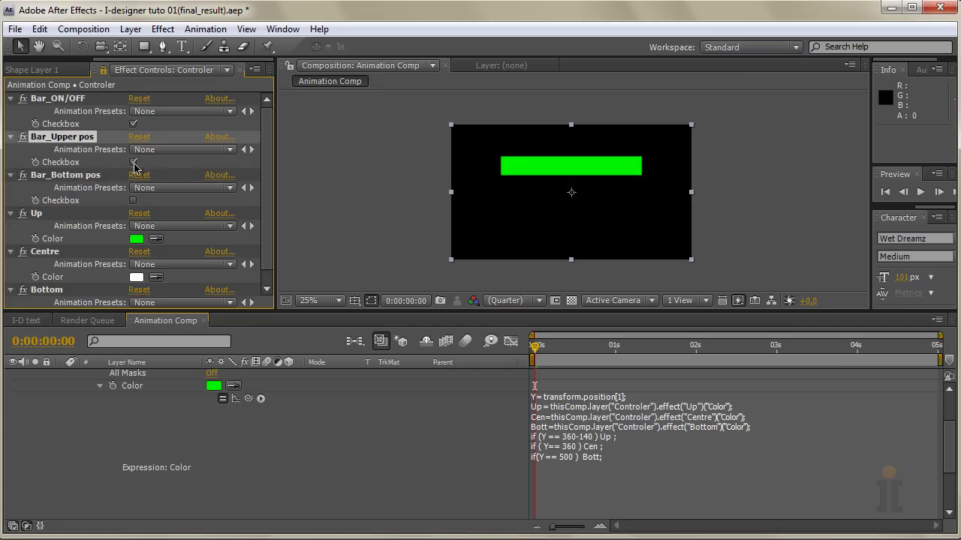
{"action": "left_click", "coordinate": [133, 201]}
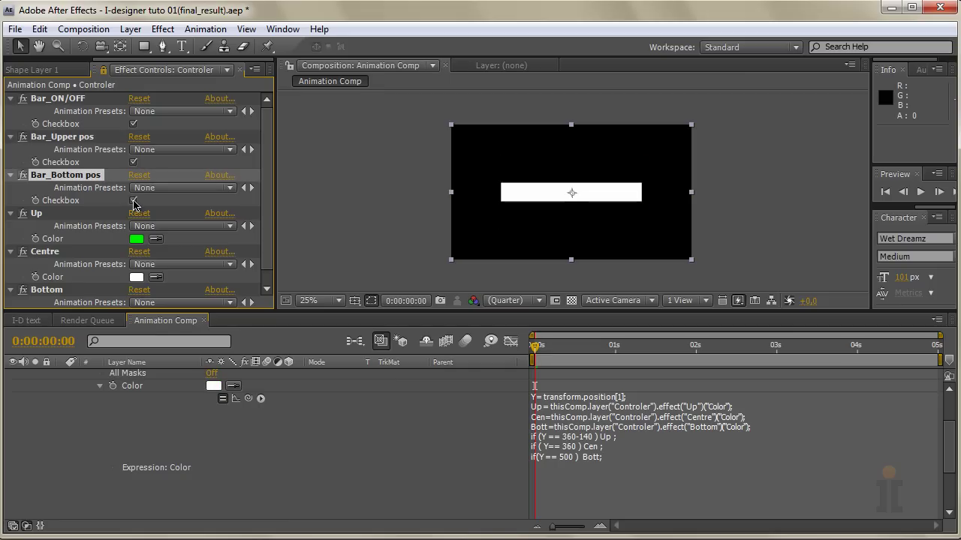
{"action": "left_click", "coordinate": [133, 162]}
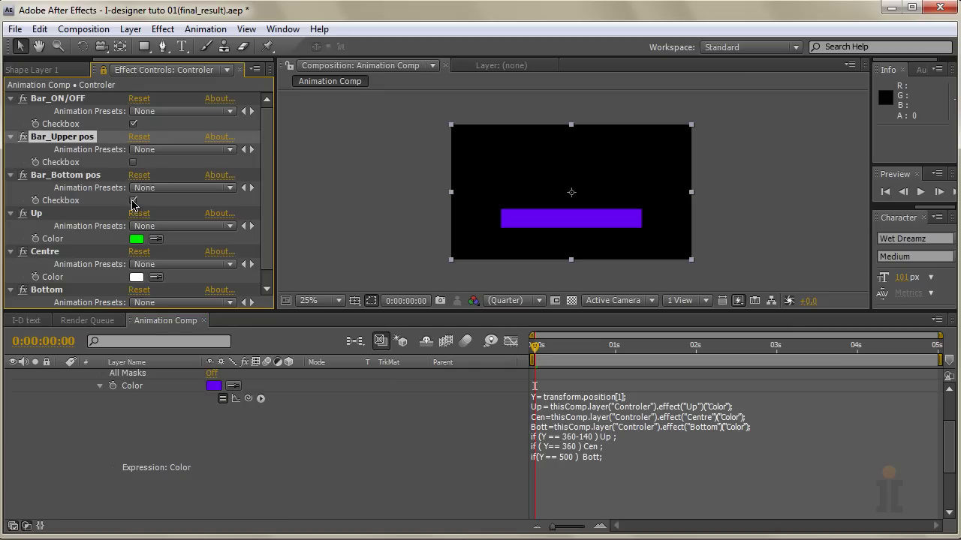
{"action": "left_click", "coordinate": [134, 200]}
{"action": "left_click", "coordinate": [133, 200]}
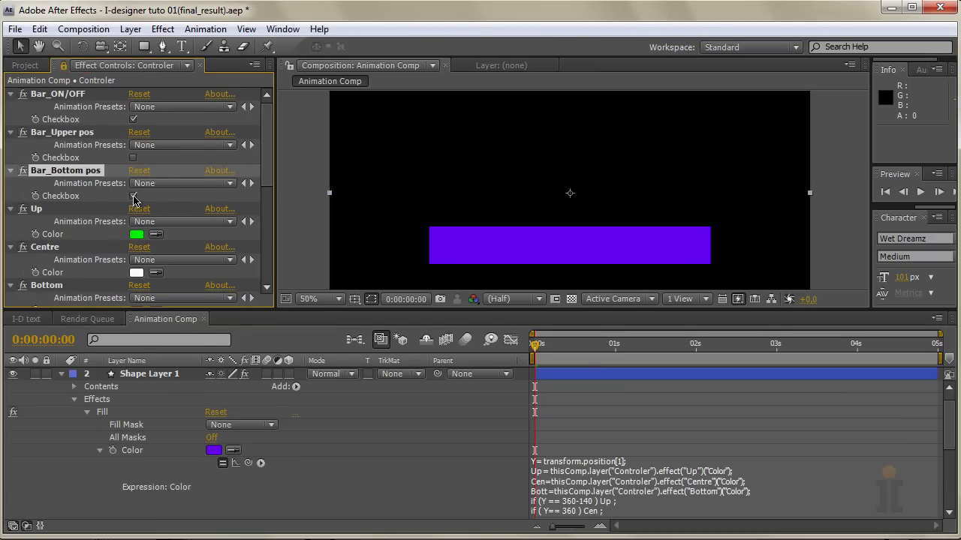
{"action": "left_click", "coordinate": [133, 197]}
{"action": "left_click", "coordinate": [134, 197]}
{"action": "left_click", "coordinate": [133, 198]}
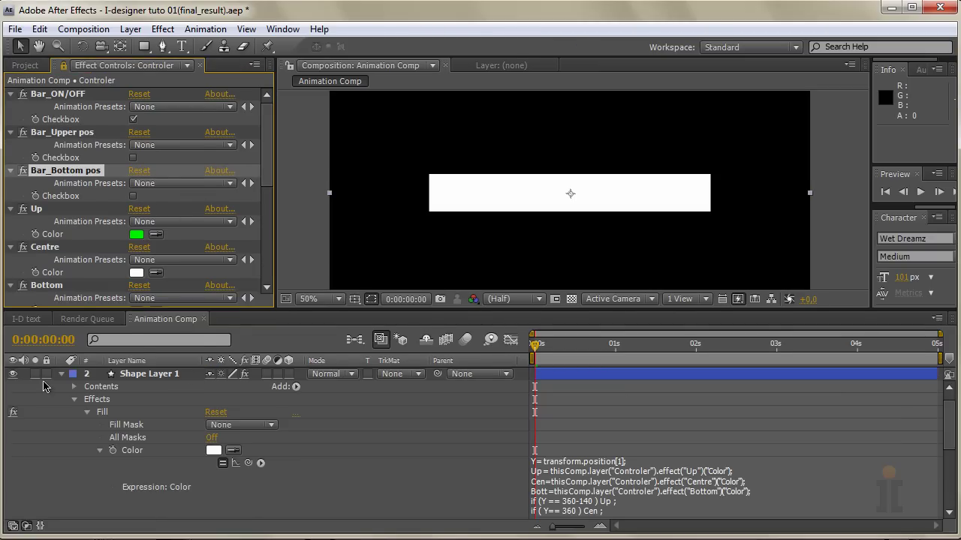
Collapse Shape Layer 1 and add the I-D text composition from the project to the timeline between Controler and Shape Layer 1
{"action": "left_click", "coordinate": [62, 375]}
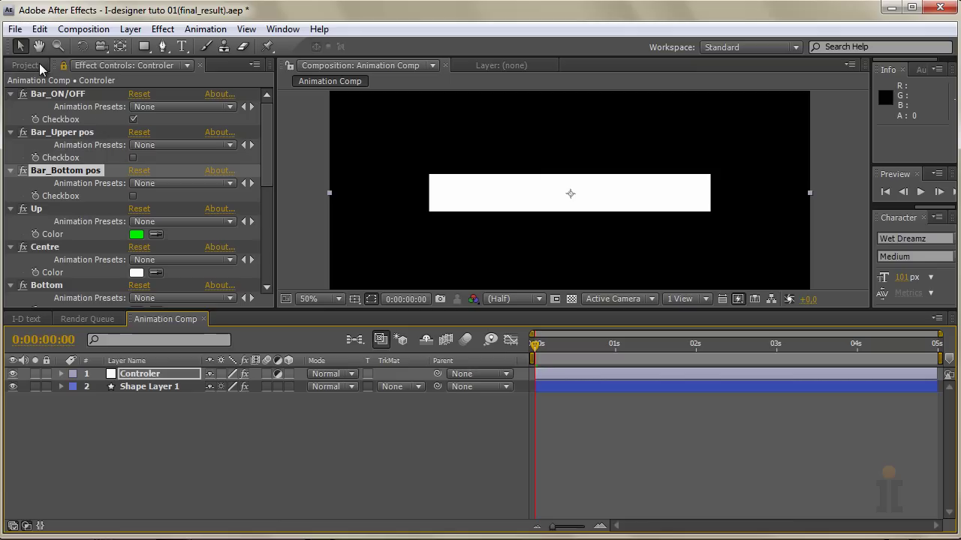
{"action": "left_click", "coordinate": [38, 65]}
{"action": "left_click_drag", "start_coordinate": [59, 244], "coordinate": [133, 388]}
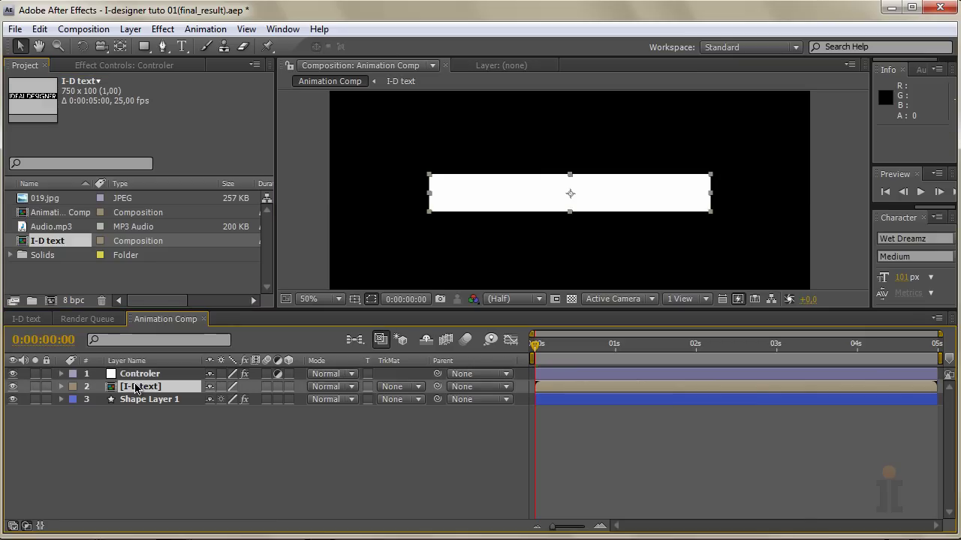
Apply the Generate Fill effect to the I-D text layer and set its color to white, FFFFFF
{"action": "right_click", "coordinate": [137, 388]}
{"action": "mouse_move", "coordinate": [268, 359]}
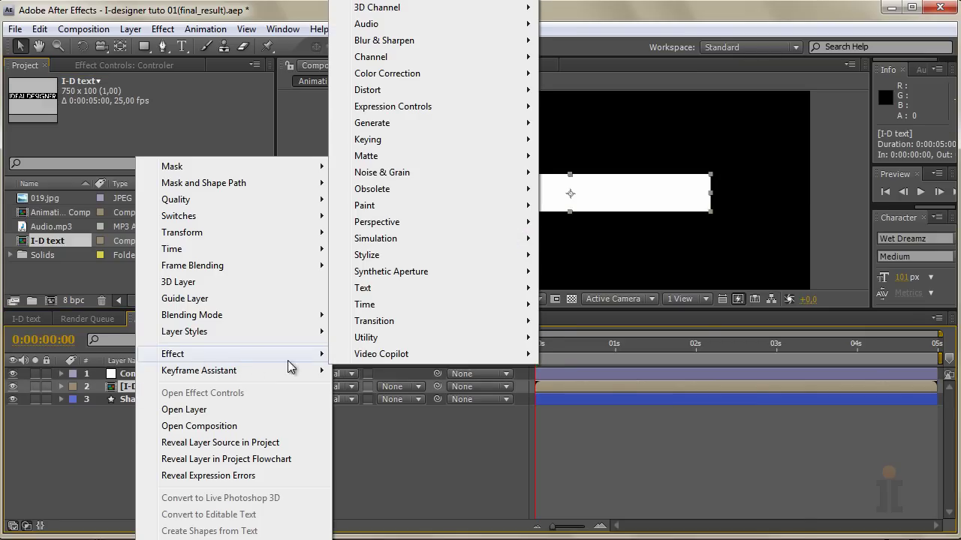
{"action": "mouse_move", "coordinate": [462, 128]}
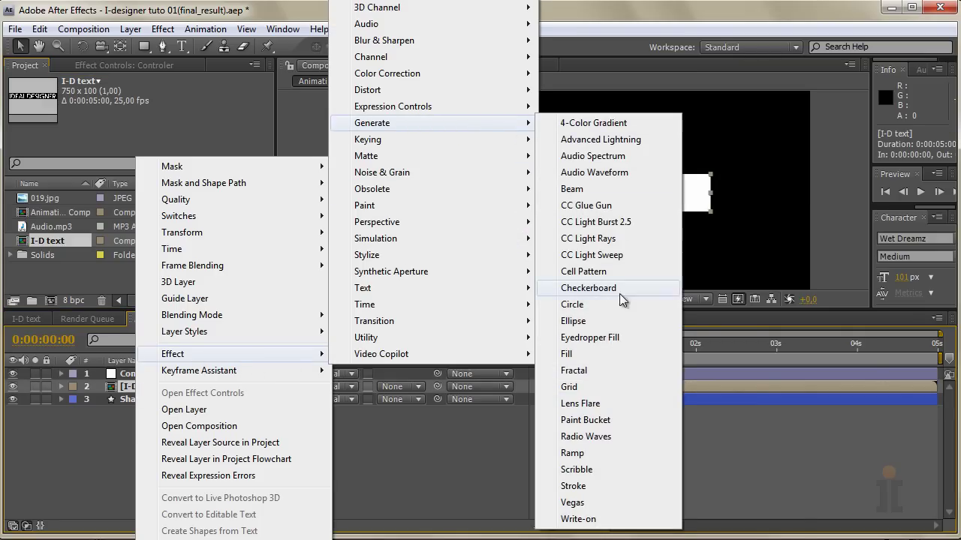
{"action": "left_click", "coordinate": [613, 355]}
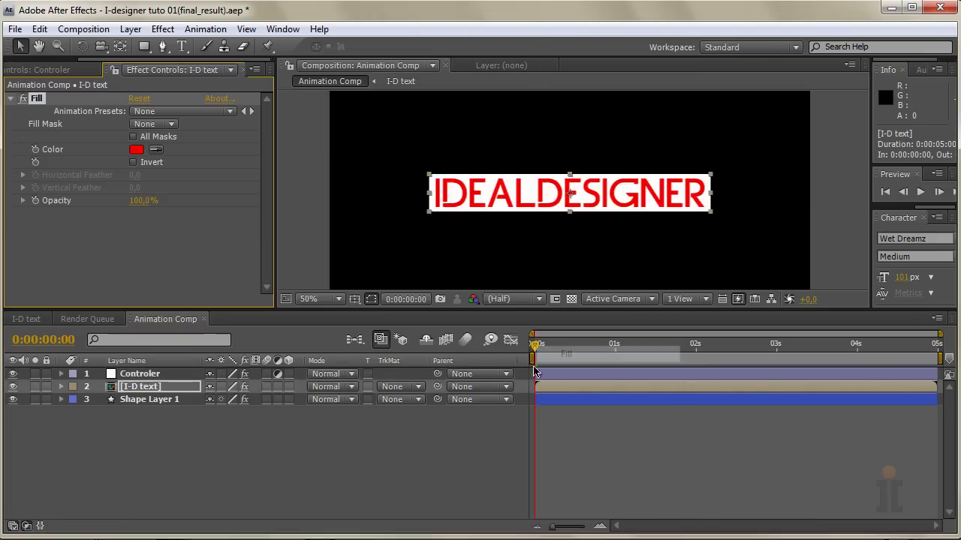
{"action": "left_click", "coordinate": [137, 150]}
{"action": "left_click_drag", "start_coordinate": [275, 487], "coordinate": [226, 318]}
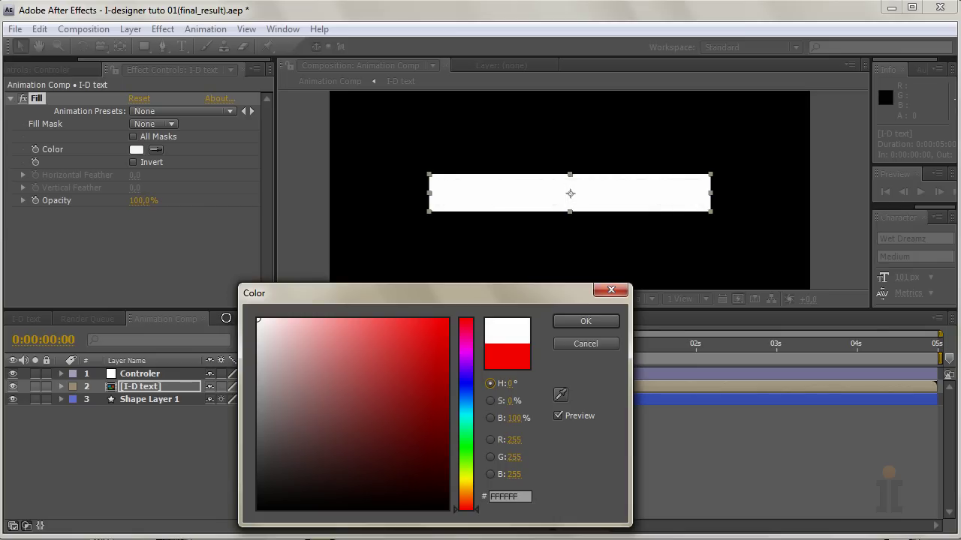
{"action": "left_click", "coordinate": [574, 322]}
Duplicate the I-D text layer and set the vertical Position of the upper copy to 220
{"action": "left_click", "coordinate": [154, 388]}
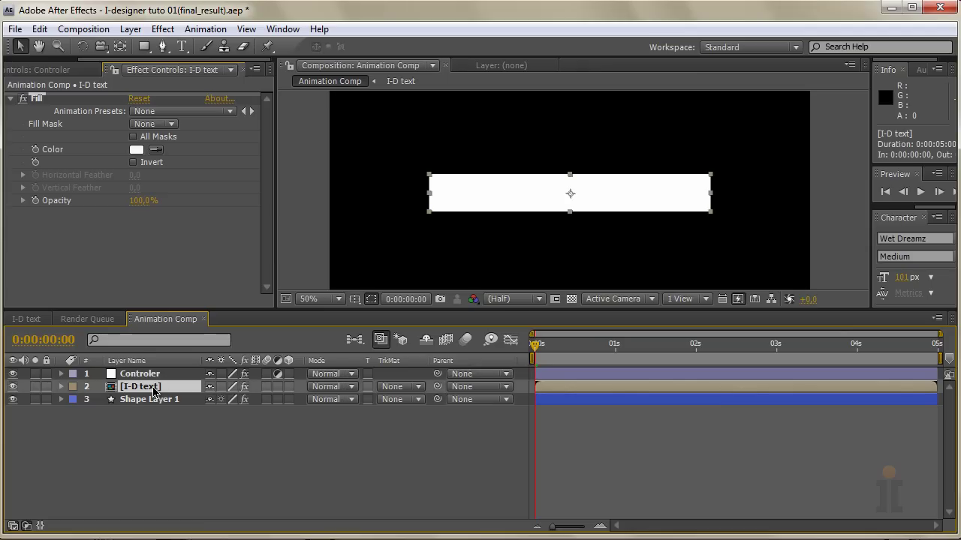
{"action": "key", "text": "ctrl+d"}
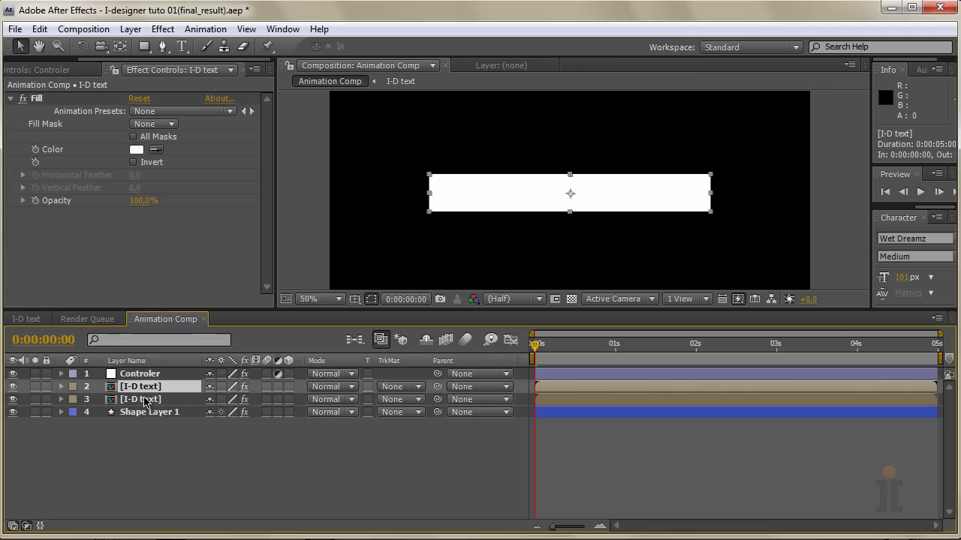
{"action": "key", "text": "p"}
{"action": "left_click", "coordinate": [241, 400]}
{"action": "key", "text": "Right"}
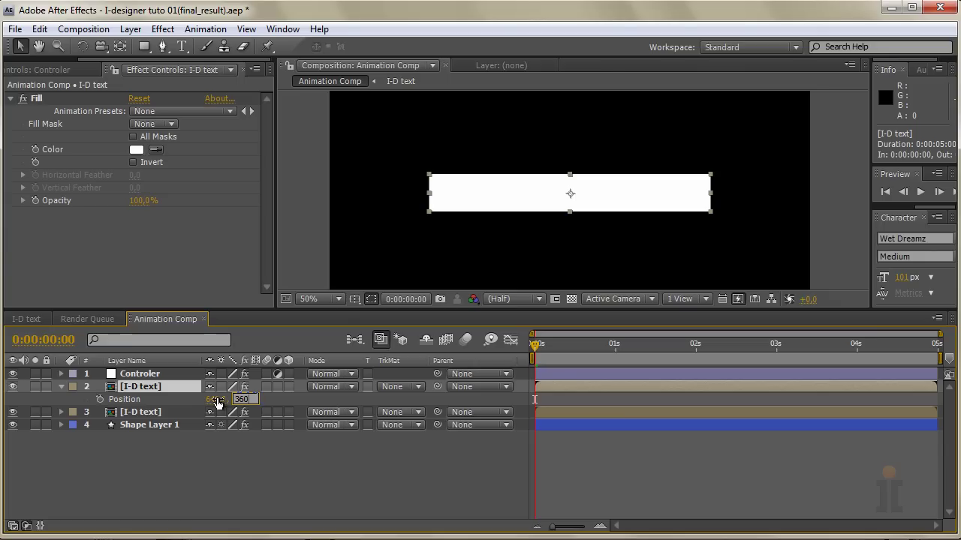
{"action": "double_click", "coordinate": [253, 399]}
{"action": "type", "text": "220"}
{"action": "key", "text": "Return"}
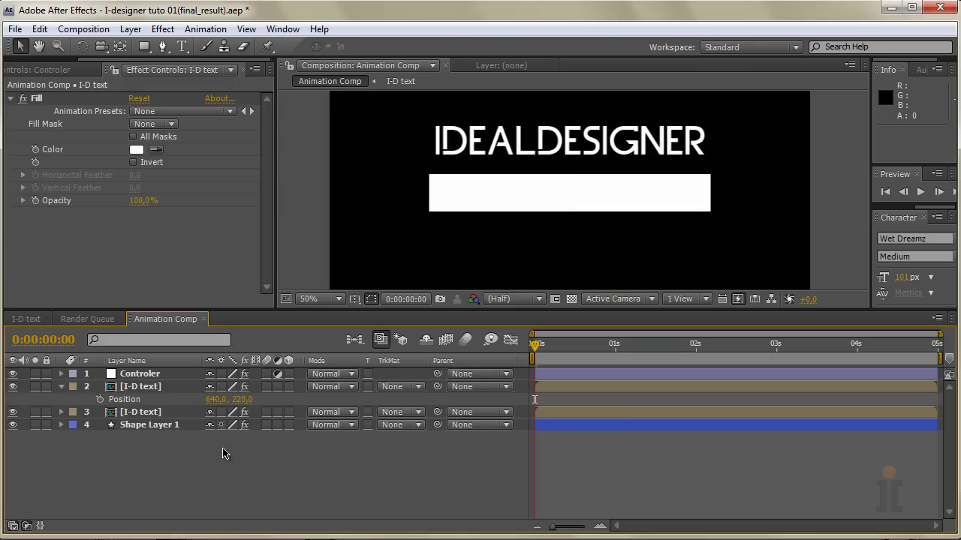
Duplicate the centred I-D text layer to get a third copy, and select the lowest I-D text layer
{"action": "left_click", "coordinate": [139, 414]}
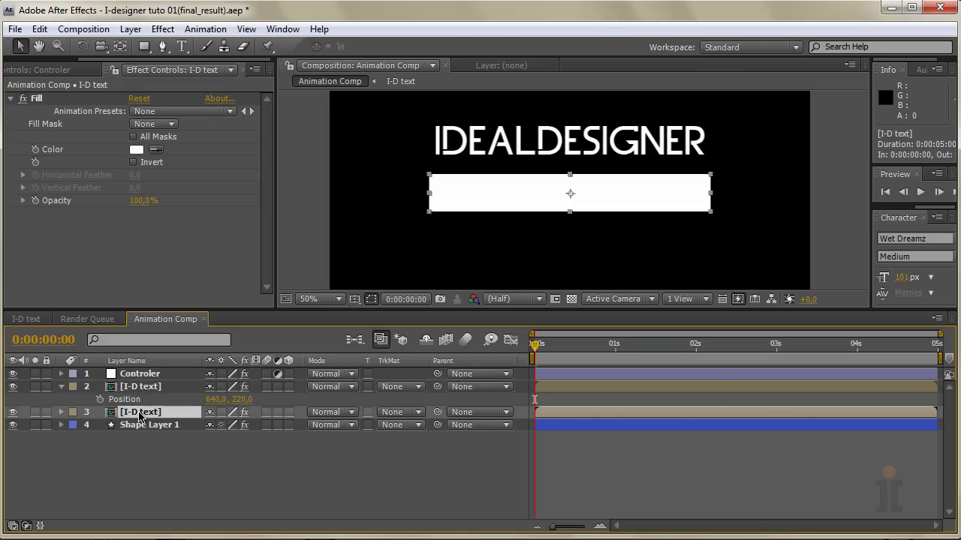
{"action": "key", "text": "ctrl+d"}
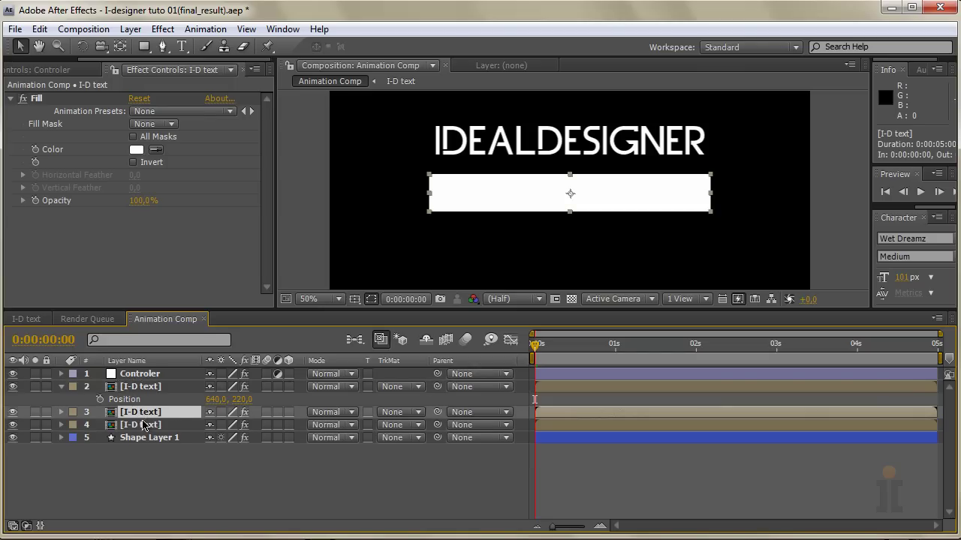
{"action": "left_click", "coordinate": [146, 426]}
{"action": "left_click", "coordinate": [147, 388]}
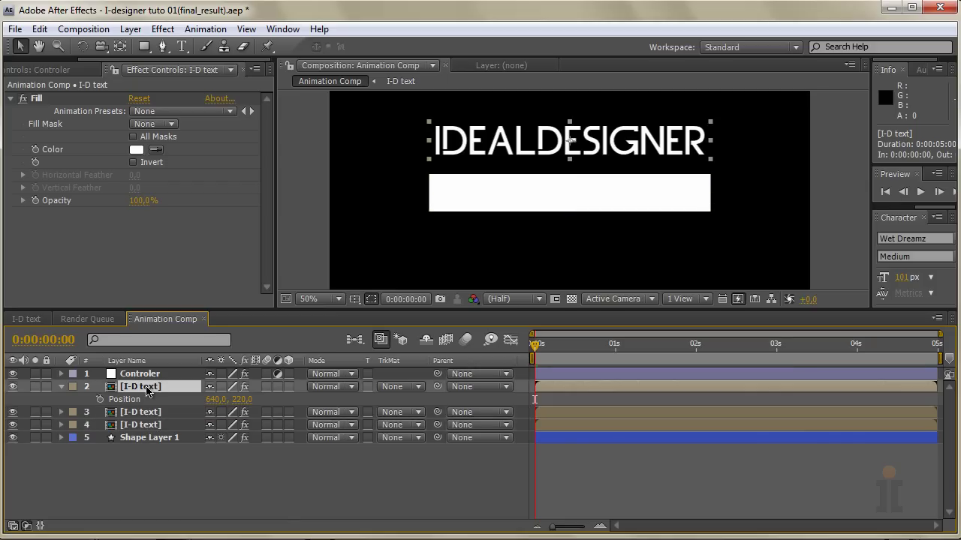
{"action": "left_click", "coordinate": [147, 425]}
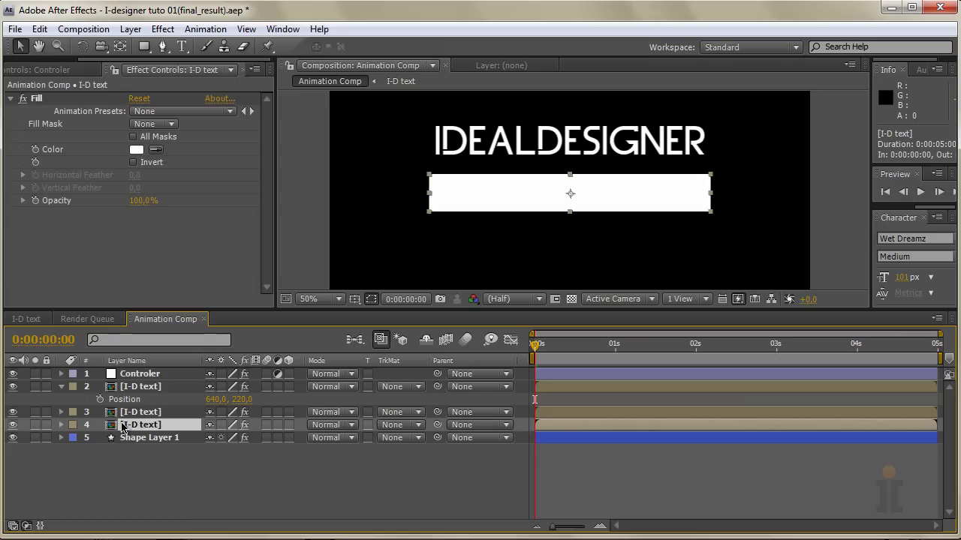
Set the vertical Position of the lowest I-D text layer to 500
{"action": "key", "text": "p"}
{"action": "left_click", "coordinate": [242, 438]}
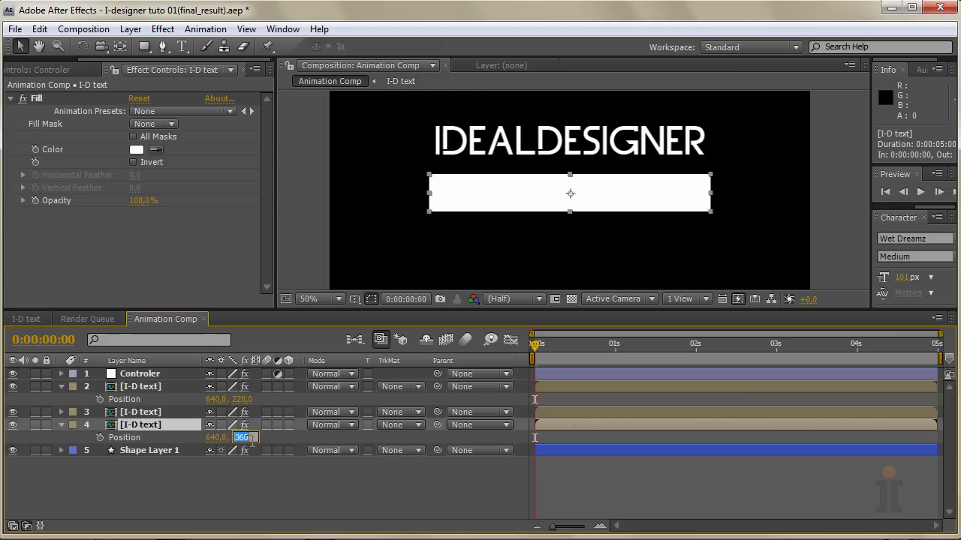
{"action": "type", "text": "500"}
{"action": "left_click", "coordinate": [251, 479]}
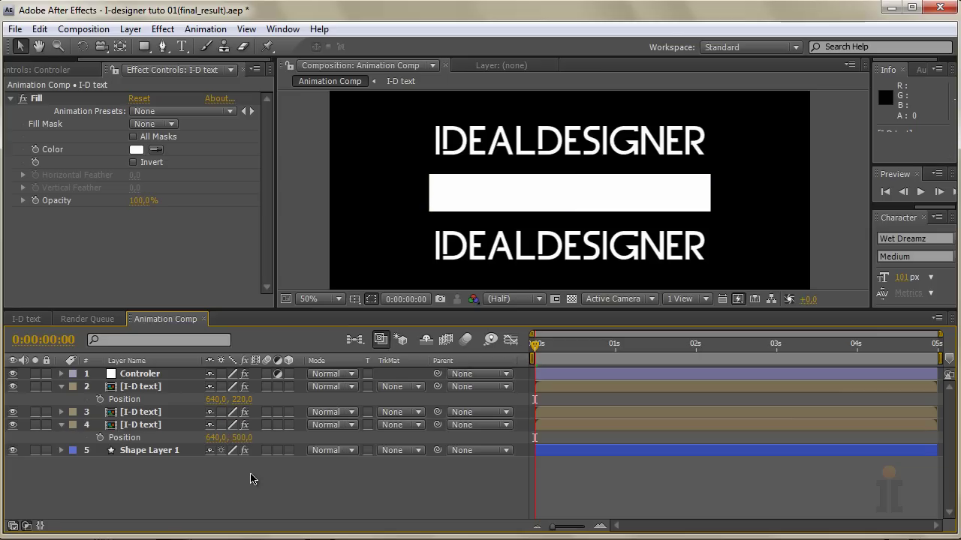
Set the Fill color of the upper I-D text layer to the green sampled from Controler's Up color
{"action": "left_click", "coordinate": [132, 427]}
{"action": "left_click_drag", "start_coordinate": [367, 312], "coordinate": [367, 319]}
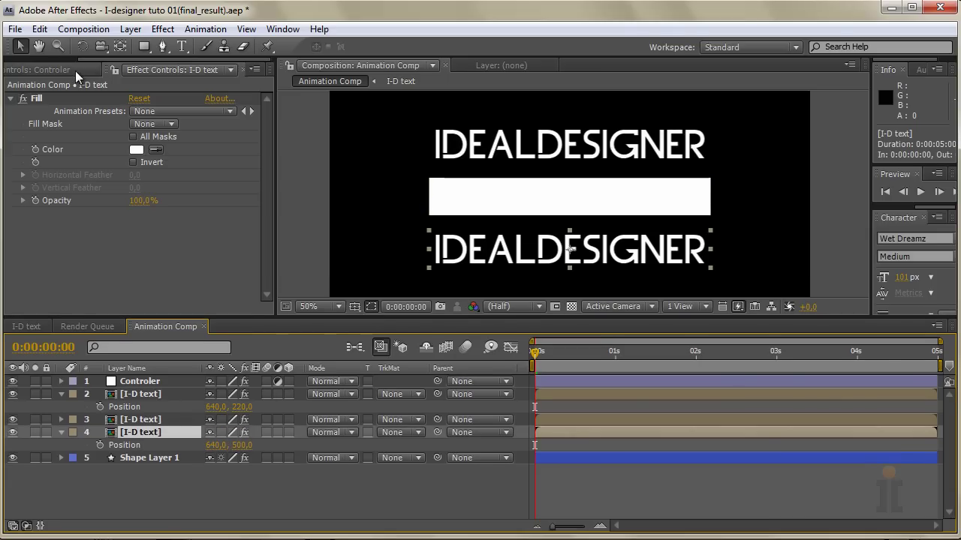
{"action": "left_click", "coordinate": [73, 70]}
{"action": "left_click", "coordinate": [156, 396]}
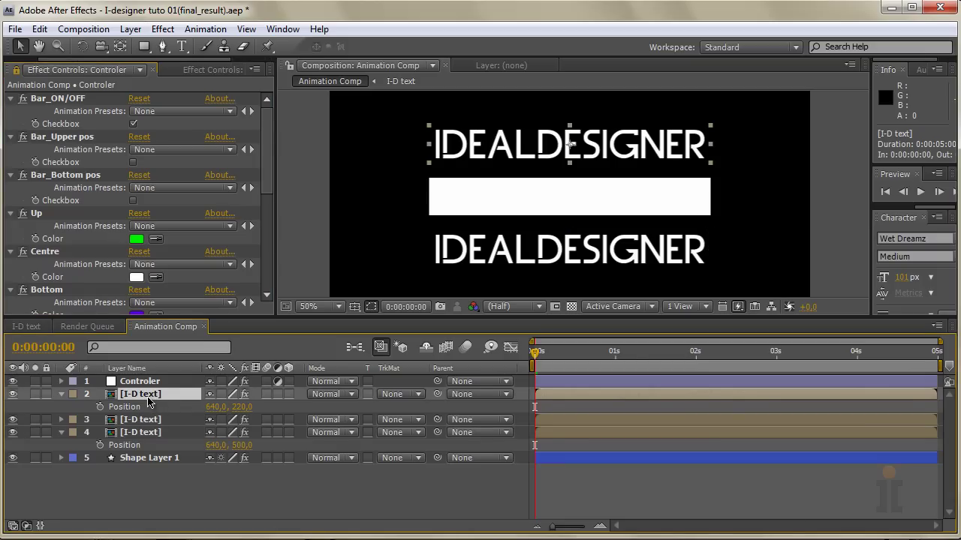
{"action": "key", "text": "e"}
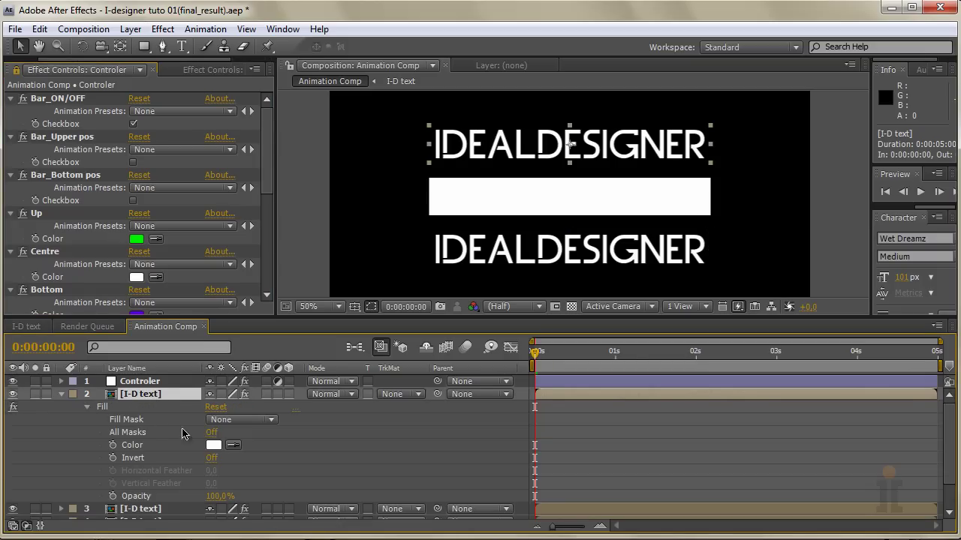
{"action": "left_click", "coordinate": [232, 446]}
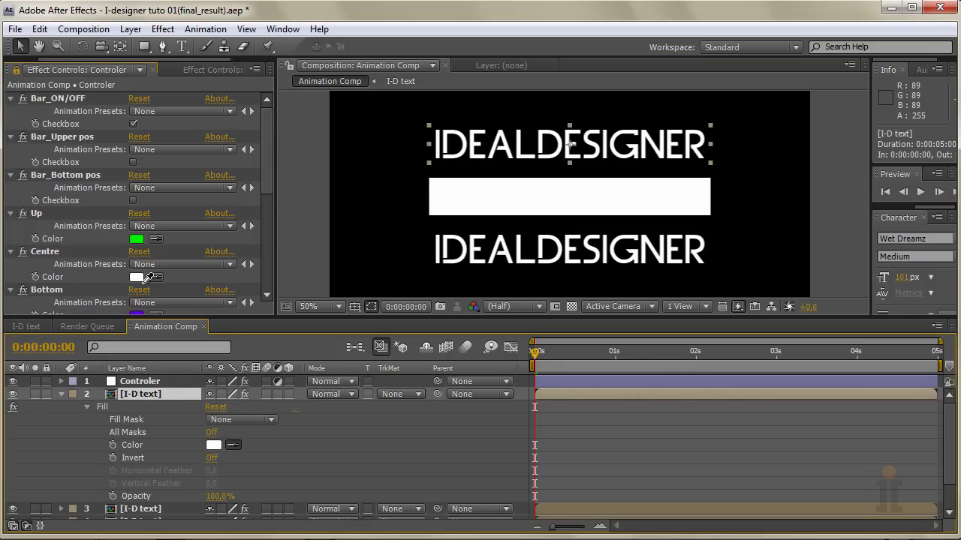
{"action": "left_click", "coordinate": [138, 237]}
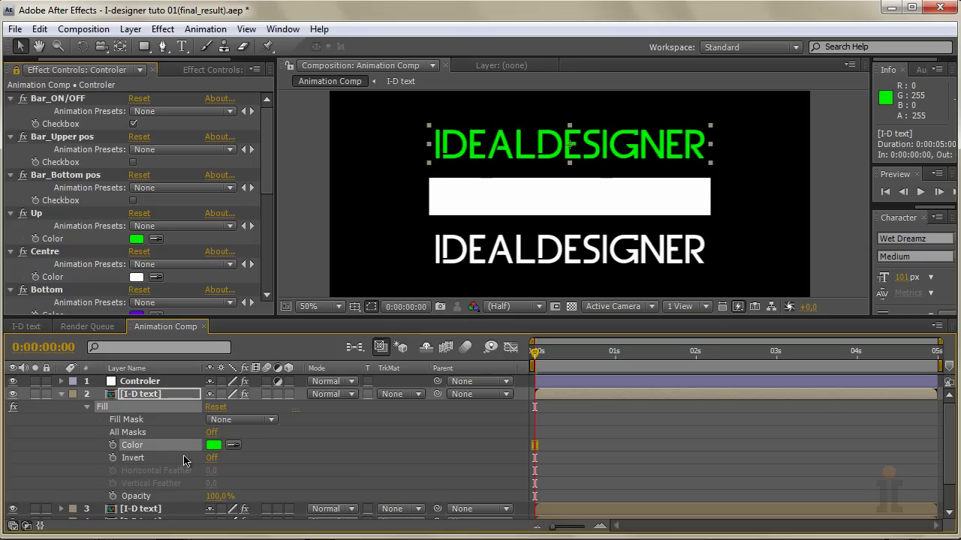
Reveal the Fill effect settings of the lowest I-D text layer in the timeline
{"action": "scroll", "coordinate": [182, 462], "scroll_direction": "down", "scroll_amount": 1}
{"action": "left_click", "coordinate": [148, 490]}
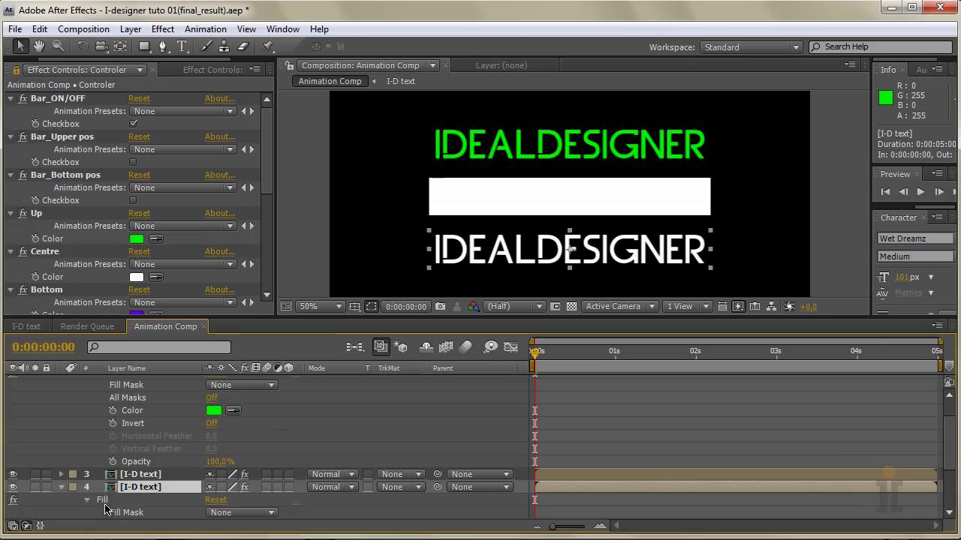
{"action": "key", "text": "e"}
{"action": "left_click", "coordinate": [233, 462]}
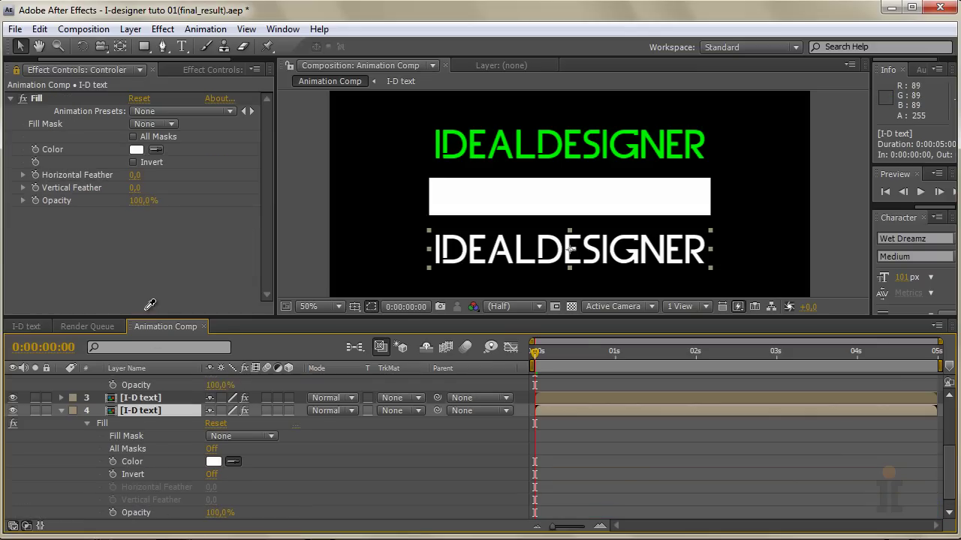
{"action": "left_click", "coordinate": [233, 461]}
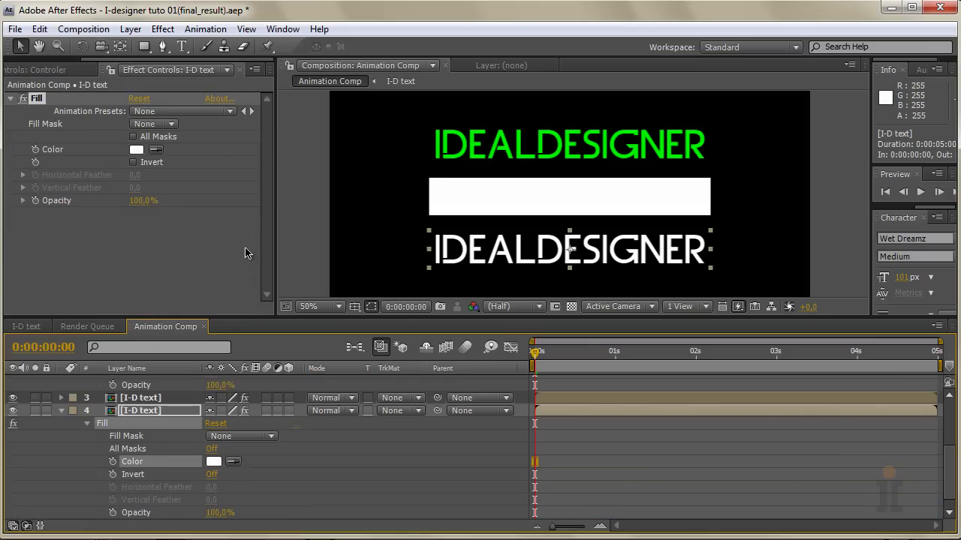
{"action": "scroll", "coordinate": [125, 390], "scroll_direction": "up", "scroll_amount": 5}
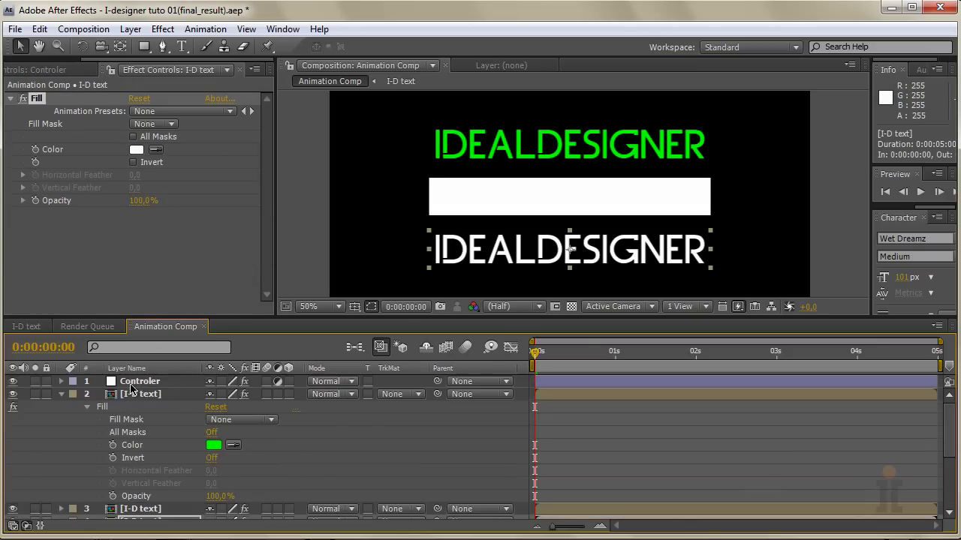
Close the I-D text effect controls and set the lowest I-D text layer's Fill color to the purple sampled from Controler's Bottom color
{"action": "left_click", "coordinate": [141, 382]}
{"action": "left_click", "coordinate": [60, 69]}
{"action": "scroll", "coordinate": [181, 285], "scroll_direction": "down", "scroll_amount": 5}
{"action": "scroll", "coordinate": [184, 494], "scroll_direction": "down", "scroll_amount": 3}
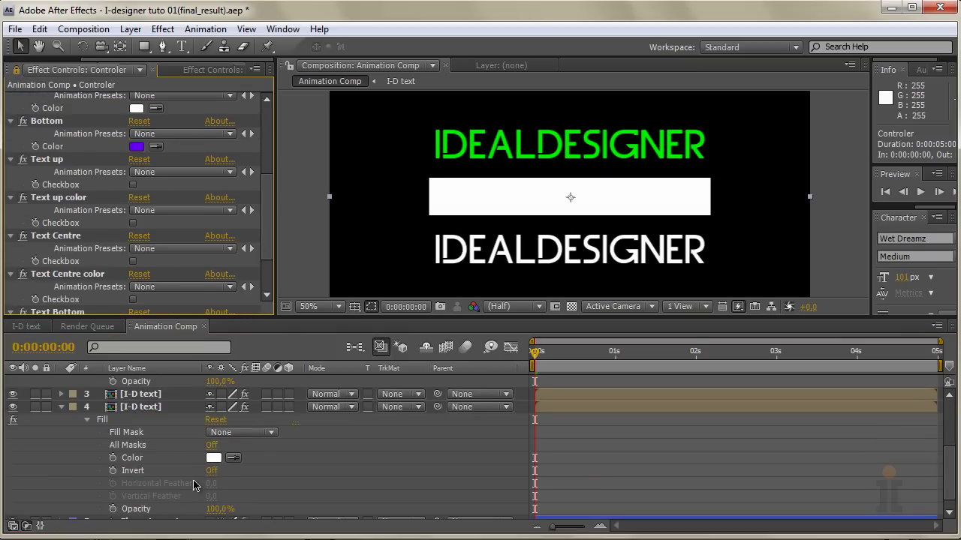
{"action": "left_click", "coordinate": [234, 458]}
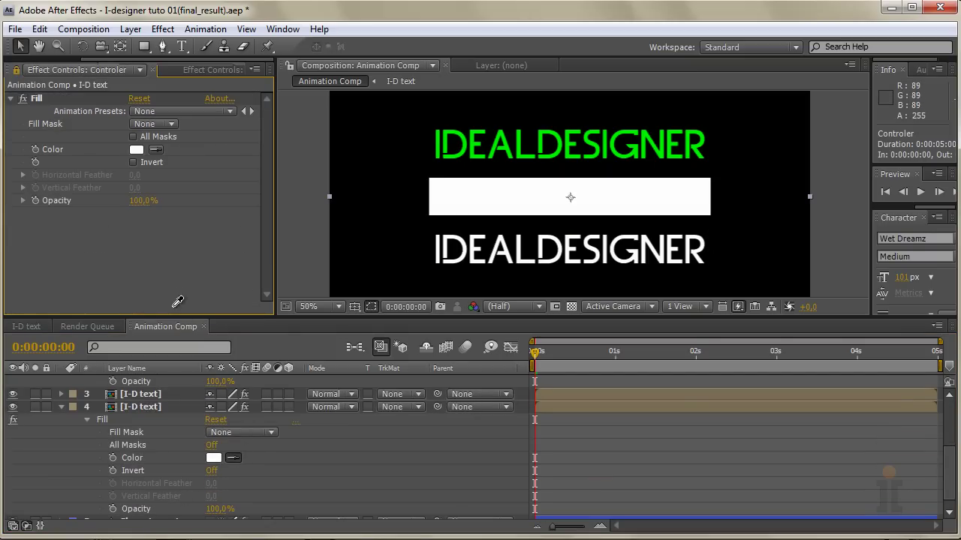
{"action": "left_click", "coordinate": [234, 460]}
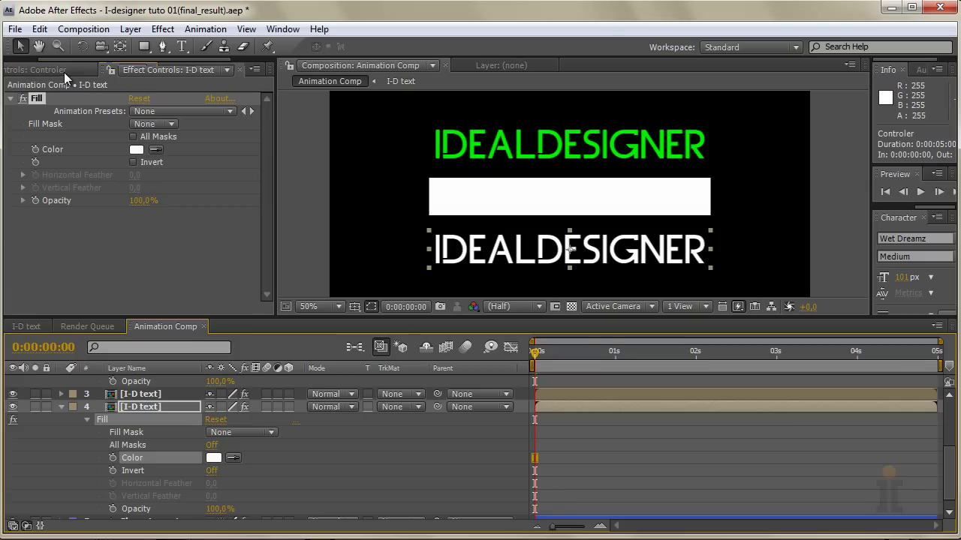
{"action": "left_click", "coordinate": [240, 69]}
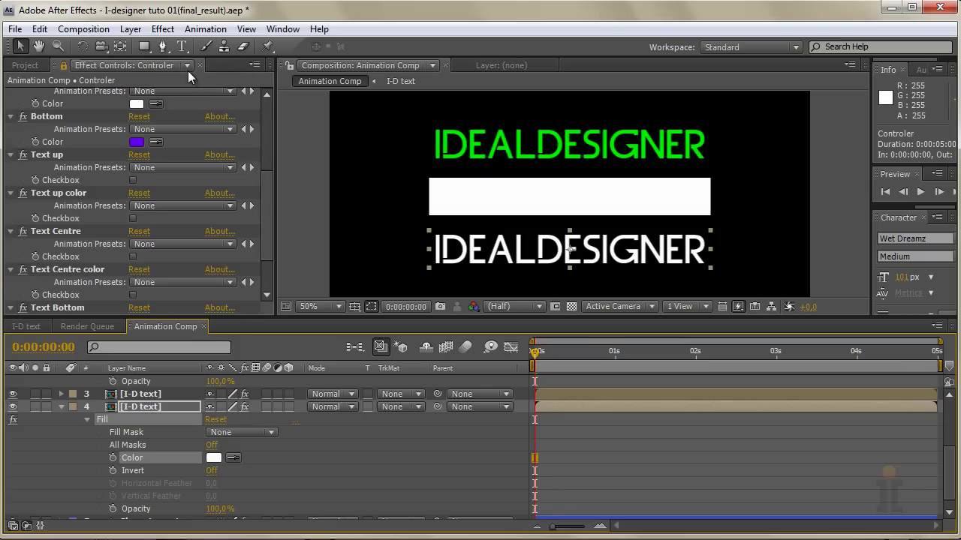
{"action": "left_click", "coordinate": [234, 460]}
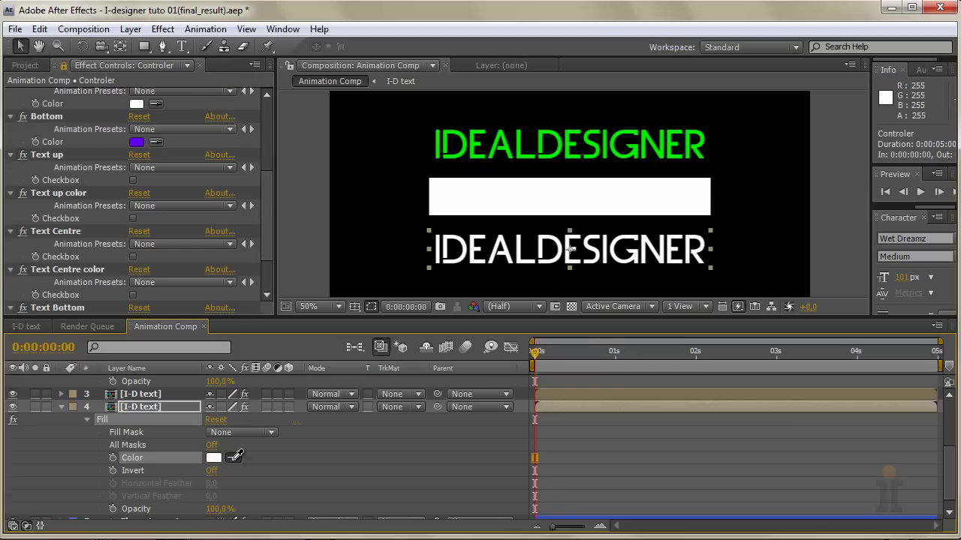
{"action": "left_click", "coordinate": [142, 141]}
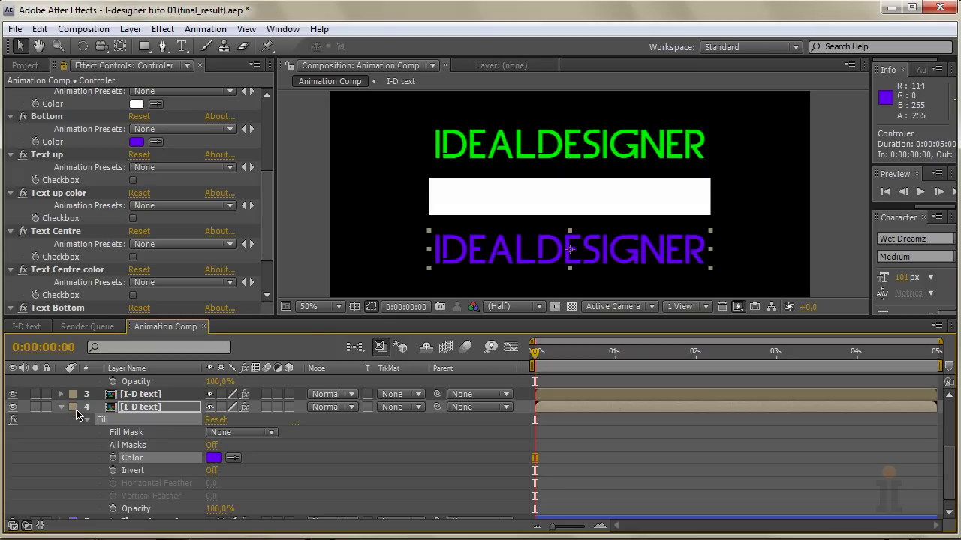
Deselect everything and collapse the properties of the lowest and upper I-D text layers
{"action": "left_click", "coordinate": [74, 452]}
{"action": "left_click", "coordinate": [61, 407]}
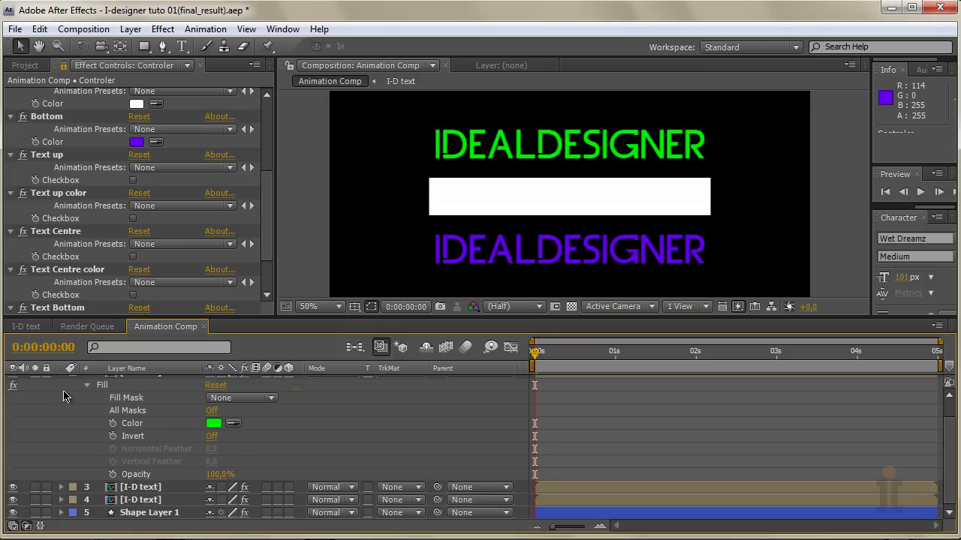
{"action": "scroll", "coordinate": [69, 410], "scroll_direction": "up", "scroll_amount": 1}
{"action": "left_click", "coordinate": [62, 394]}
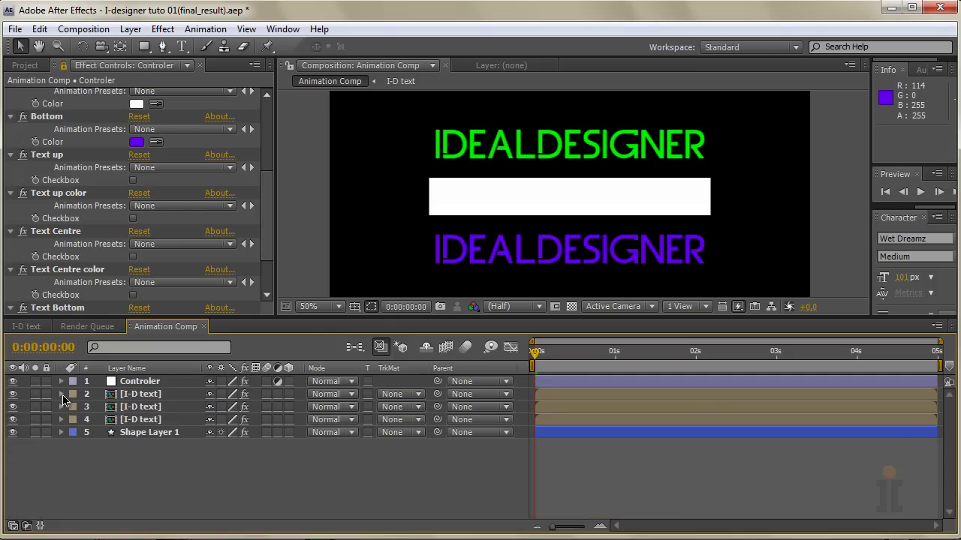
Bring Controler's text checkboxes into view and reveal the upper I-D text layer's Fill effect together with its Opacity property
{"action": "scroll", "coordinate": [249, 247], "scroll_direction": "down", "scroll_amount": 3}
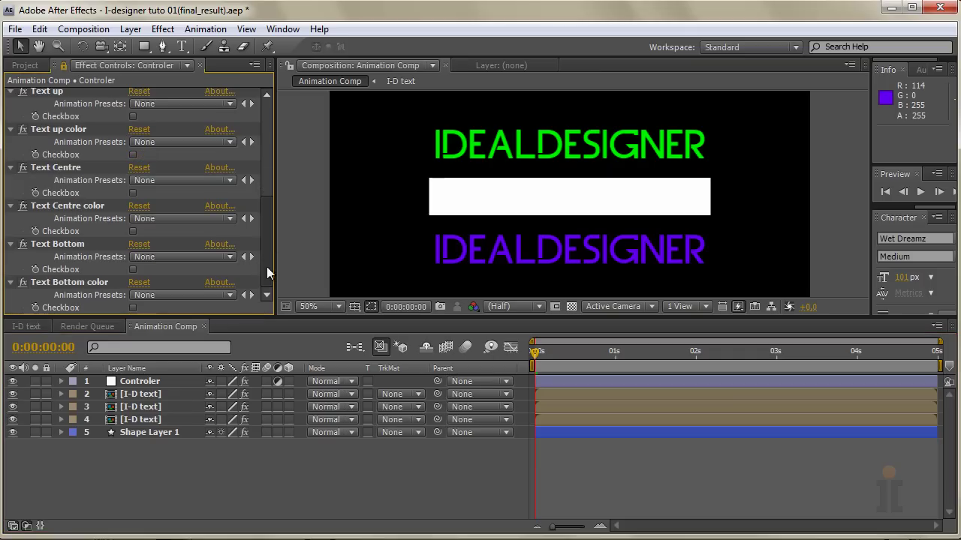
{"action": "left_click", "coordinate": [158, 398]}
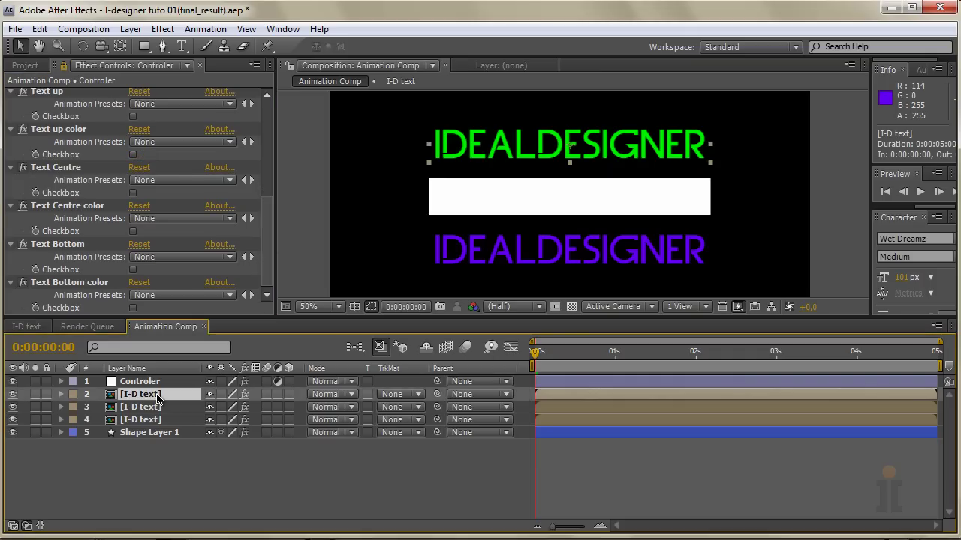
{"action": "key", "text": "p"}
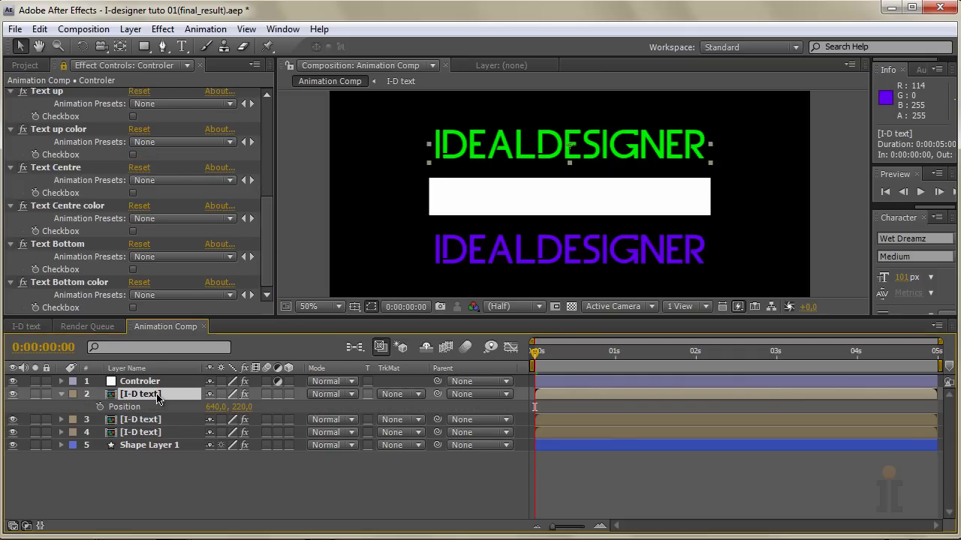
{"action": "key", "text": "p"}
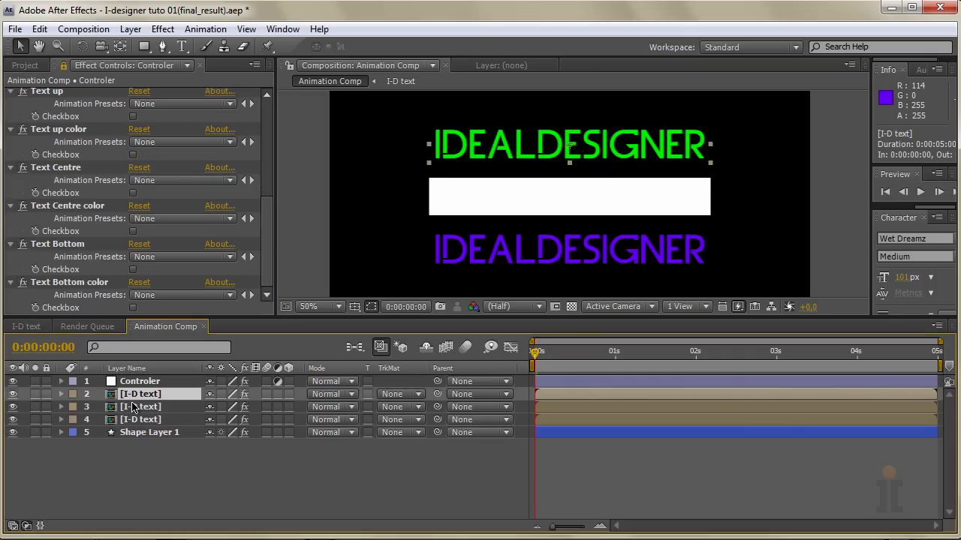
{"action": "key", "text": "e"}
{"action": "left_click", "coordinate": [87, 407]}
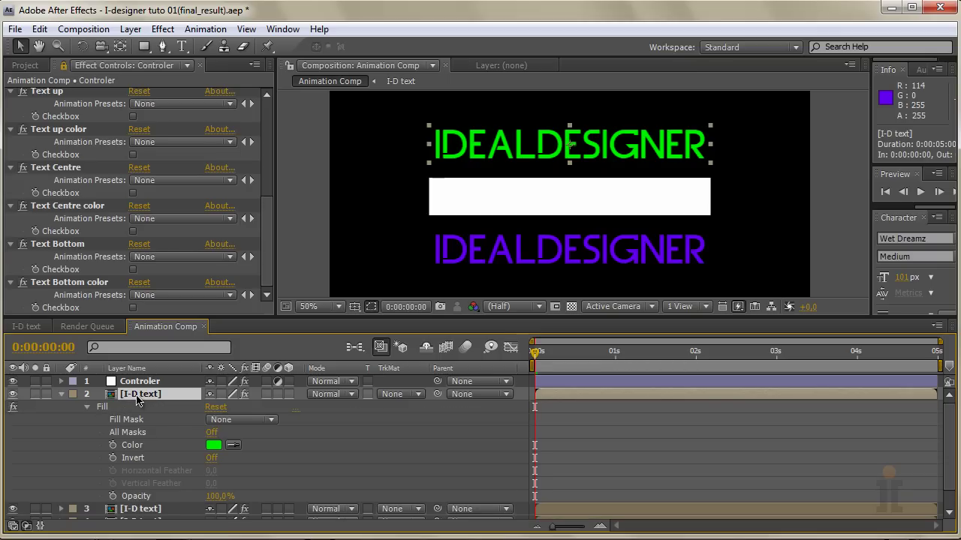
{"action": "key", "text": "shift+t"}
{"action": "scroll", "coordinate": [147, 420], "scroll_direction": "down", "scroll_amount": 2}
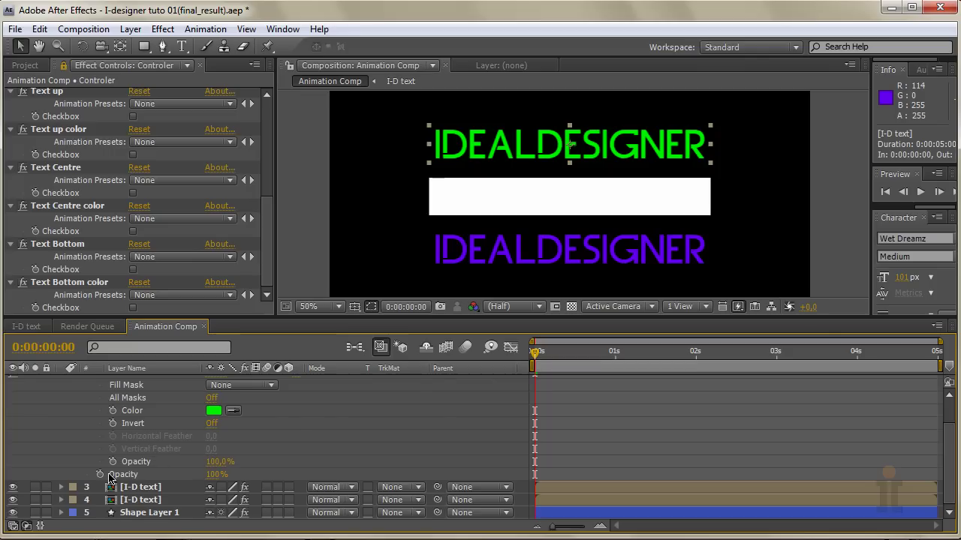
{"action": "scroll", "coordinate": [109, 478], "scroll_direction": "up", "scroll_amount": 2}
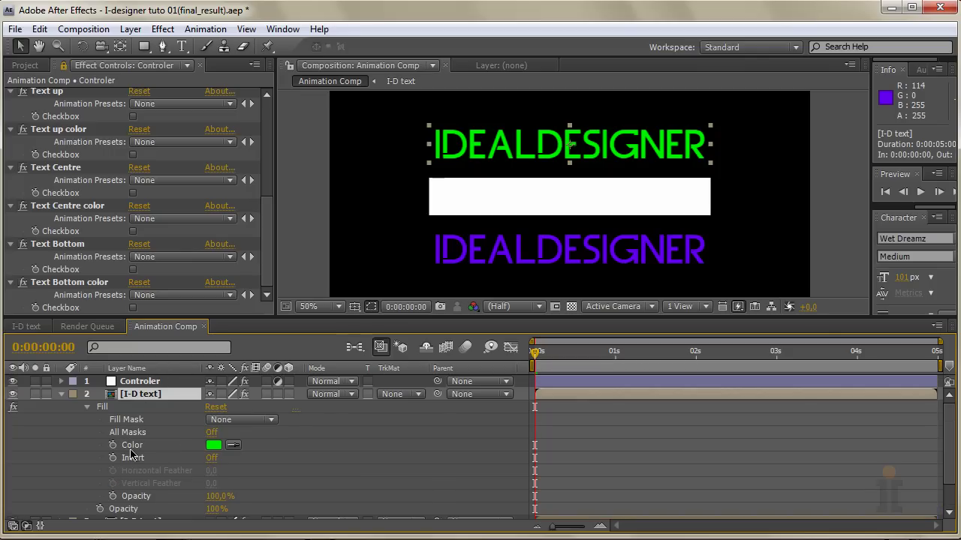
{"action": "scroll", "coordinate": [132, 454], "scroll_direction": "down", "scroll_amount": 2}
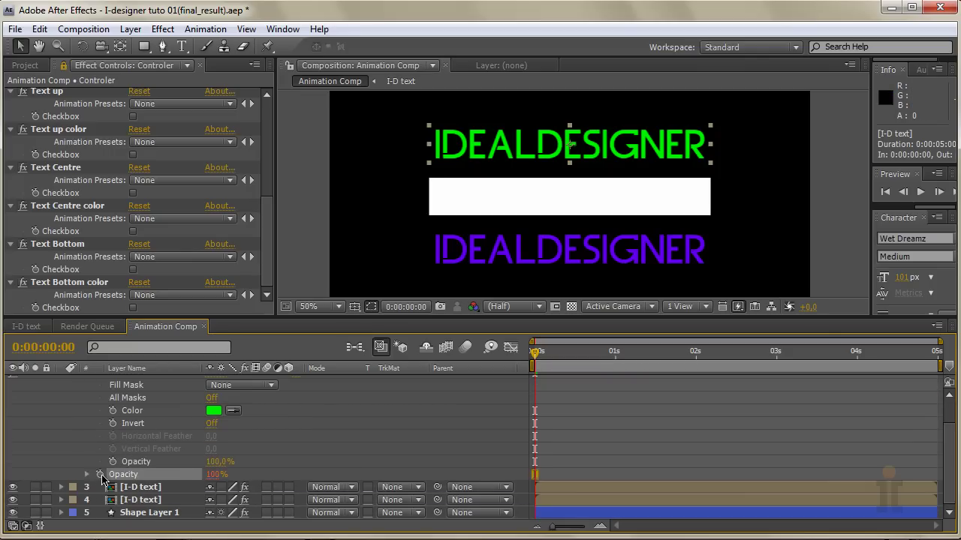
Drive the upper I-D text layer's Opacity with the expression 100*thisComp.layer("Controler").effect("Text up")("Checkbox")
{"action": "left_click", "coordinate": [100, 475], "text": "alt"}
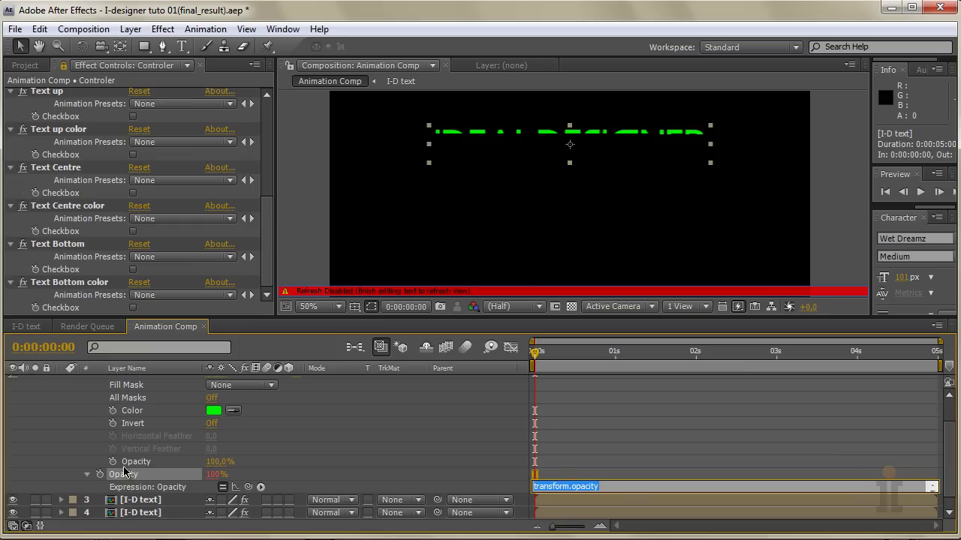
{"action": "type", "text": "1000"}
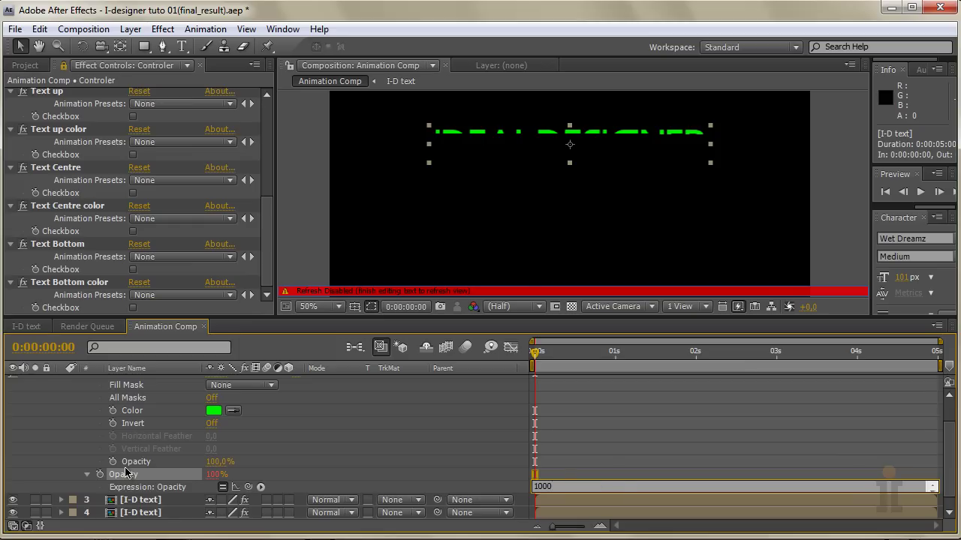
{"action": "type", "text": "*"}
{"action": "left_click_drag", "start_coordinate": [249, 486], "coordinate": [75, 117]}
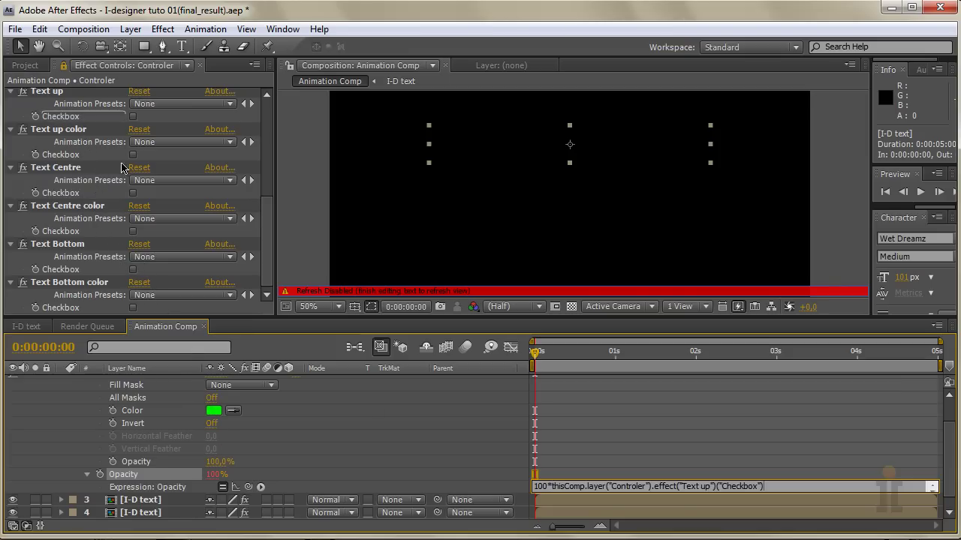
{"action": "left_click", "coordinate": [388, 464]}
Drive the middle I-D text layer's Opacity with the expression 100*thisComp.layer("Controler").effect("Text Centre")("Checkbox")
{"action": "left_click", "coordinate": [137, 501]}
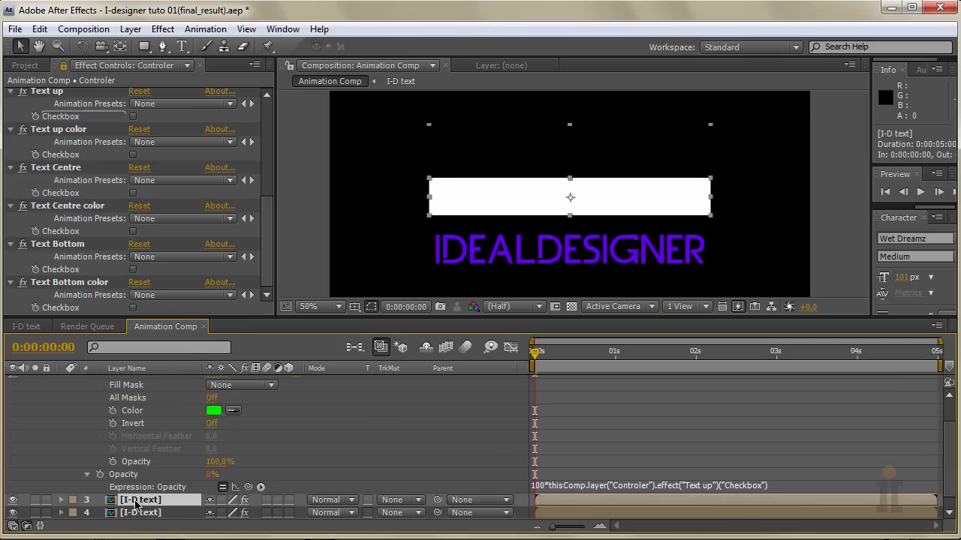
{"action": "key", "text": "t"}
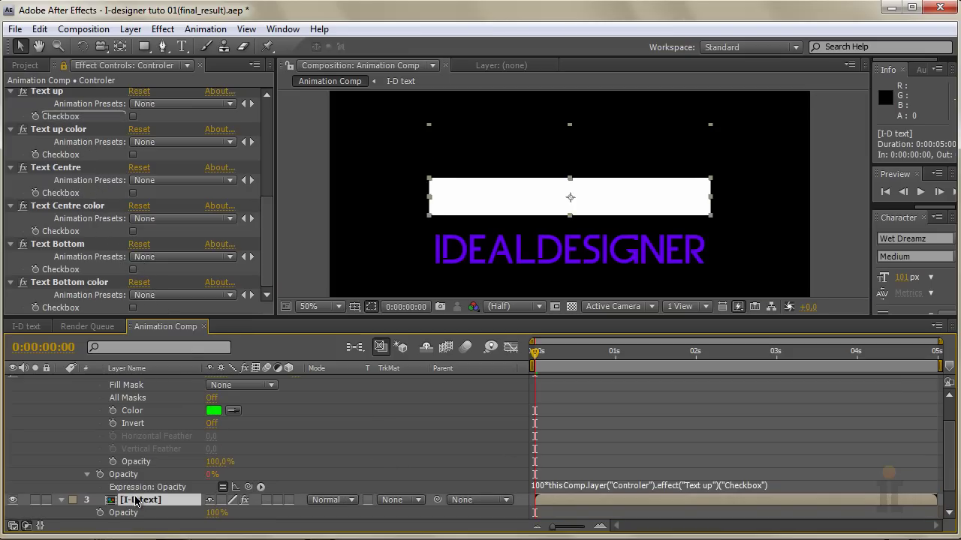
{"action": "left_click", "coordinate": [100, 513], "text": "alt"}
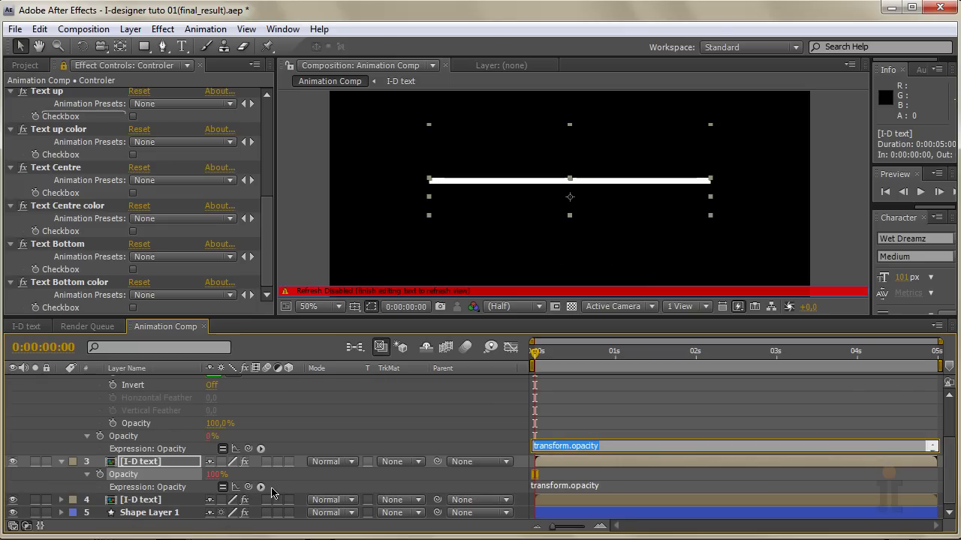
{"action": "left_click", "coordinate": [621, 445]}
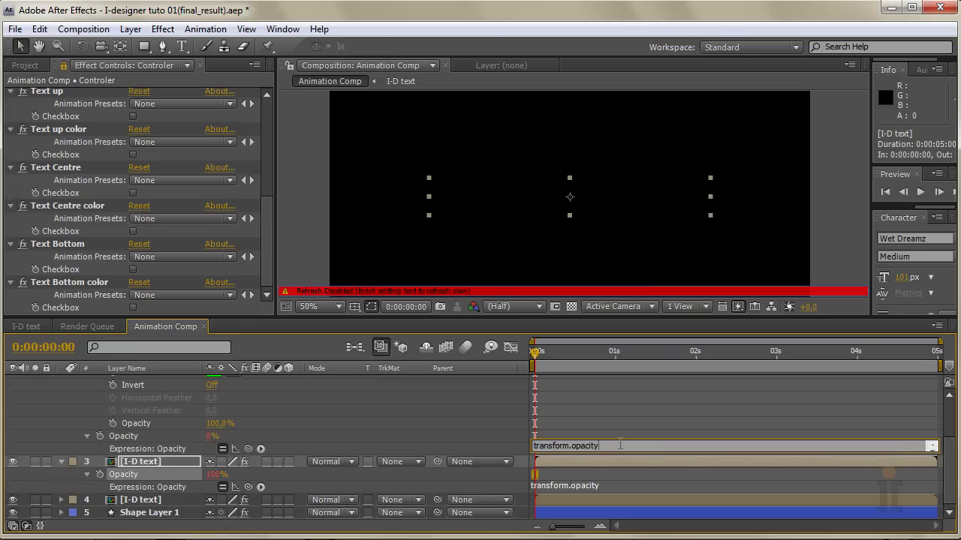
{"action": "key", "text": "ctrl+a"}
{"action": "type", "text": "100*"}
{"action": "left_click_drag", "start_coordinate": [247, 492], "coordinate": [64, 195]}
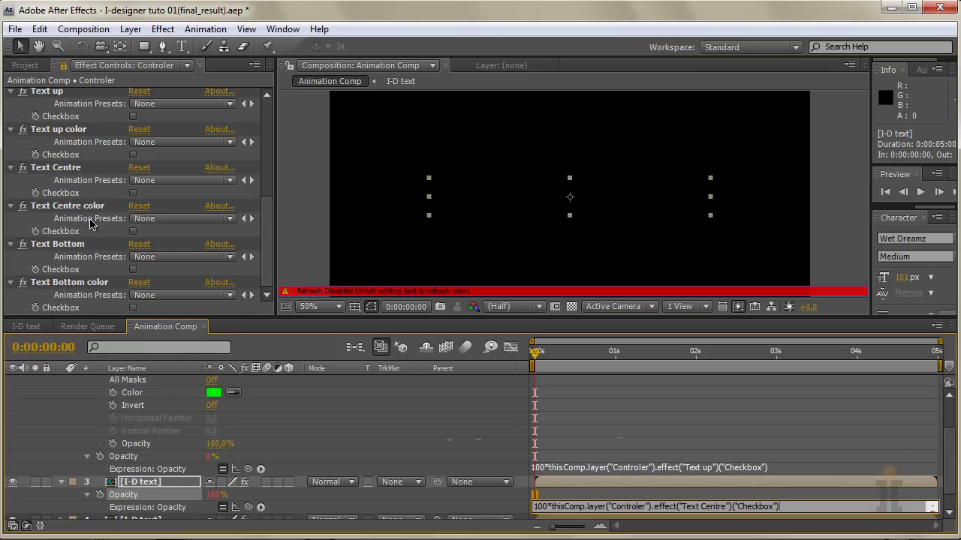
{"action": "left_click", "coordinate": [80, 503]}
Drive the lowest I-D text layer's Opacity with the expression transform.opacity*thisComp.layer("Controler").effect("Text Bottom")("Checkbox")
{"action": "scroll", "coordinate": [80, 503], "scroll_direction": "down", "scroll_amount": 1}
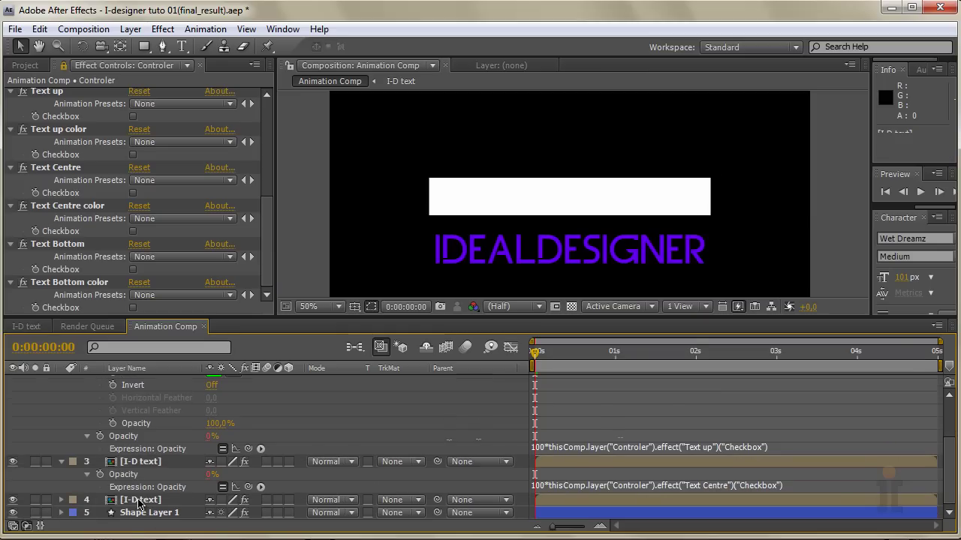
{"action": "left_click", "coordinate": [139, 500]}
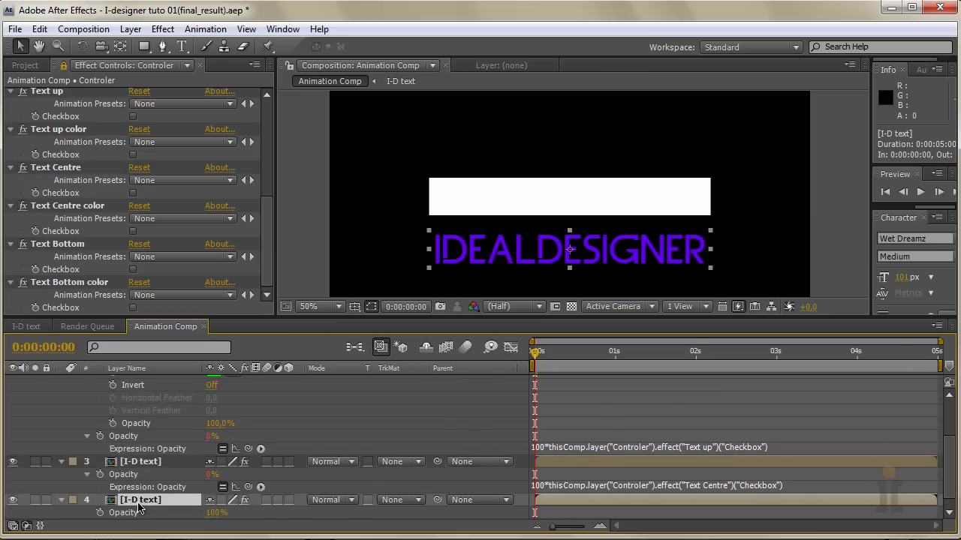
{"action": "scroll", "coordinate": [135, 508], "scroll_direction": "down", "scroll_amount": 1}
{"action": "left_click", "coordinate": [101, 500], "text": "alt"}
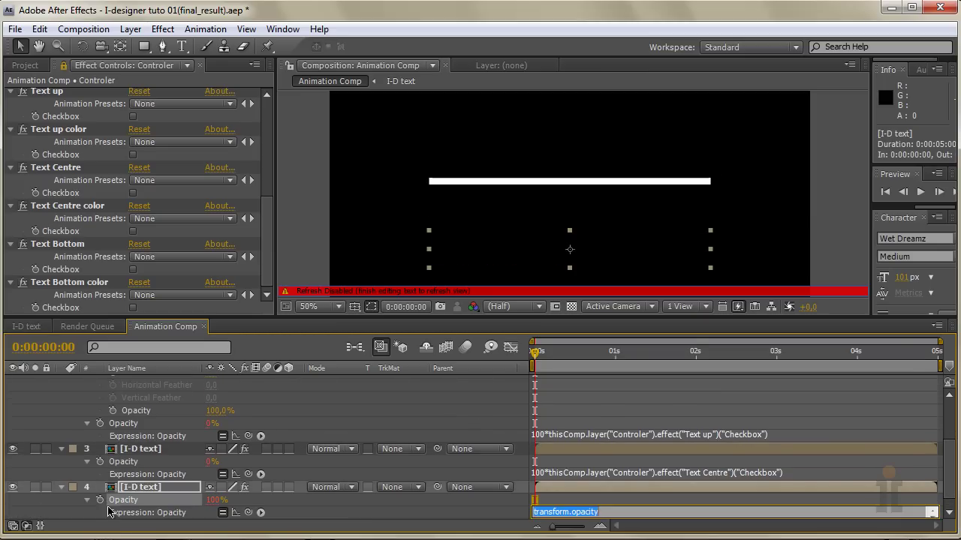
{"action": "left_click", "coordinate": [615, 511]}
{"action": "type", "text": "*"}
{"action": "left_click_drag", "start_coordinate": [248, 512], "coordinate": [61, 271]}
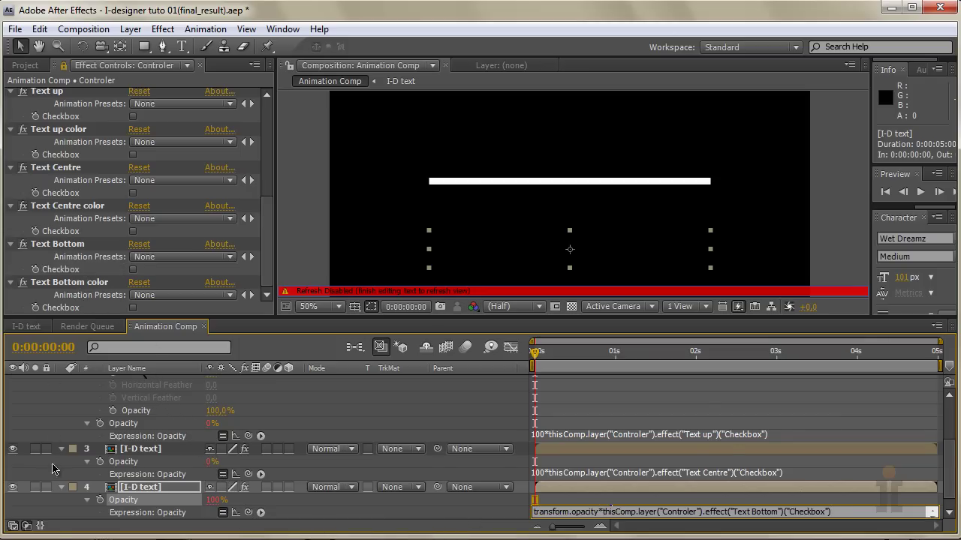
{"action": "left_click", "coordinate": [66, 478]}
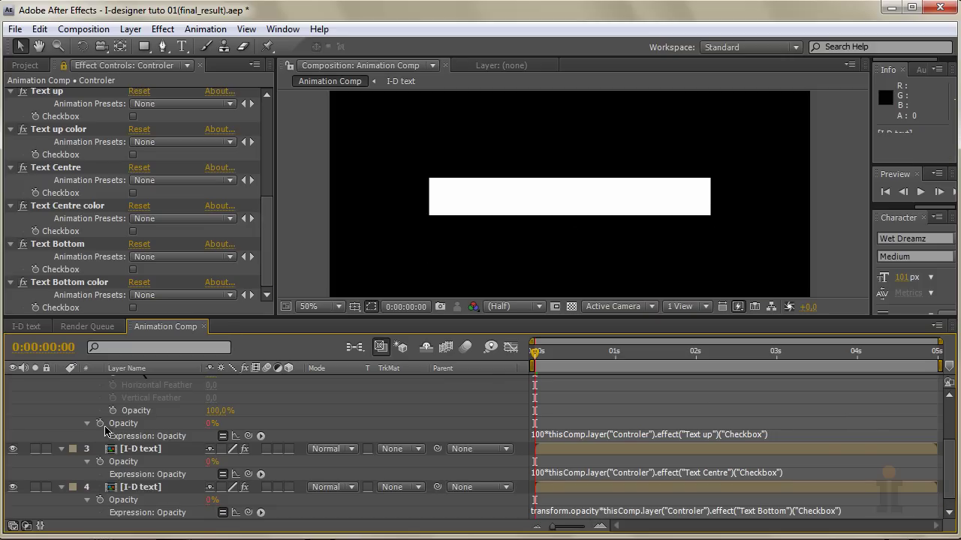
Turn on Controler's Text Bottom, Text Centre and Text up checkboxes, leaving the three text color checkboxes off
{"action": "left_click", "coordinate": [133, 232]}
{"action": "left_click", "coordinate": [132, 270]}
{"action": "left_click", "coordinate": [133, 308]}
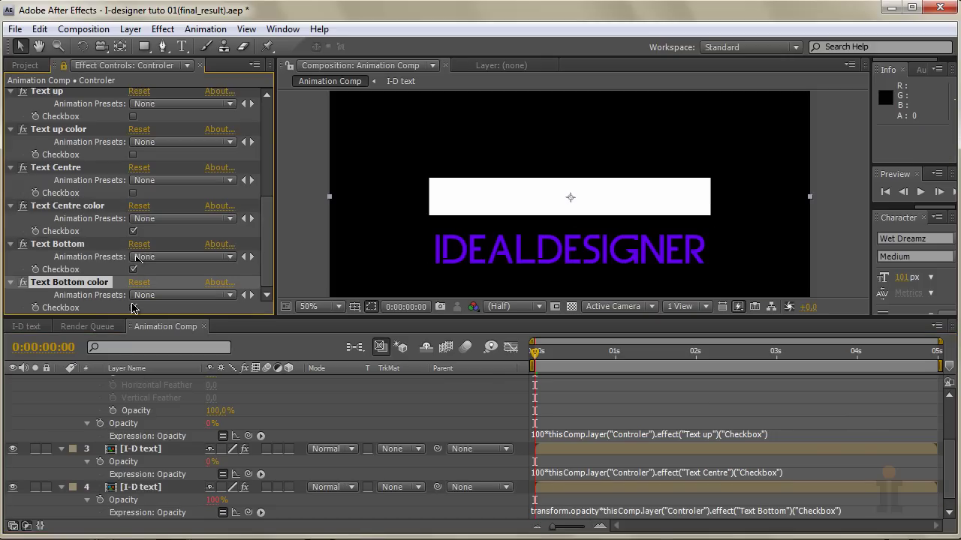
{"action": "left_click", "coordinate": [133, 231]}
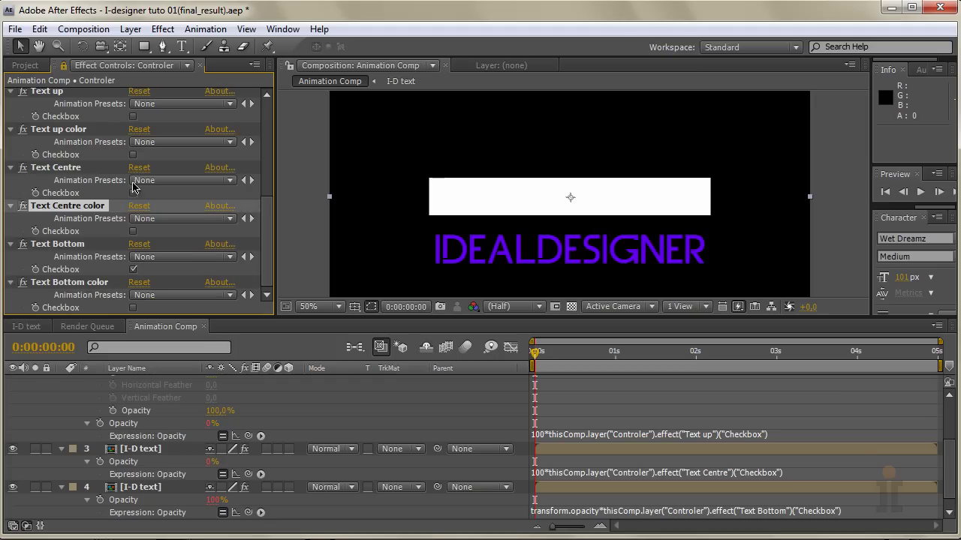
{"action": "left_click", "coordinate": [133, 134]}
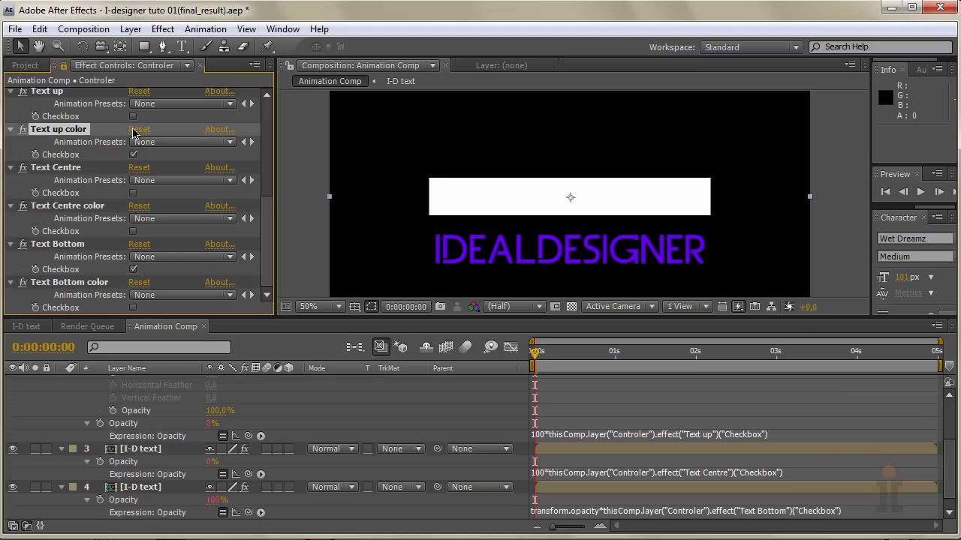
{"action": "left_click", "coordinate": [133, 193]}
{"action": "left_click", "coordinate": [135, 155]}
{"action": "left_click", "coordinate": [133, 116]}
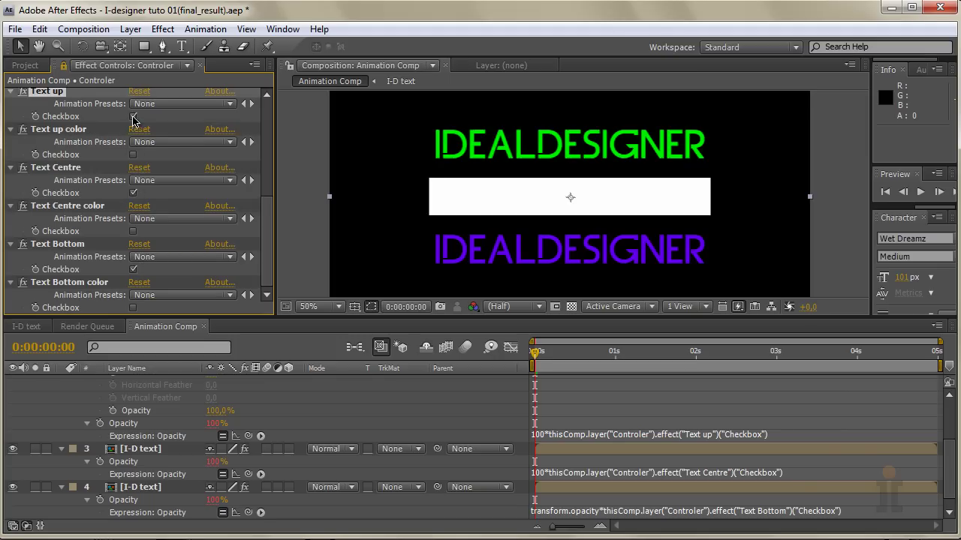
Drive the upper I-D text layer's Fill Color with effect("Fill")(3)*thisComp.layer("Controler").effect("Text up color")("Checkbox") and test that checkbox on and off
{"action": "left_click", "coordinate": [135, 450]}
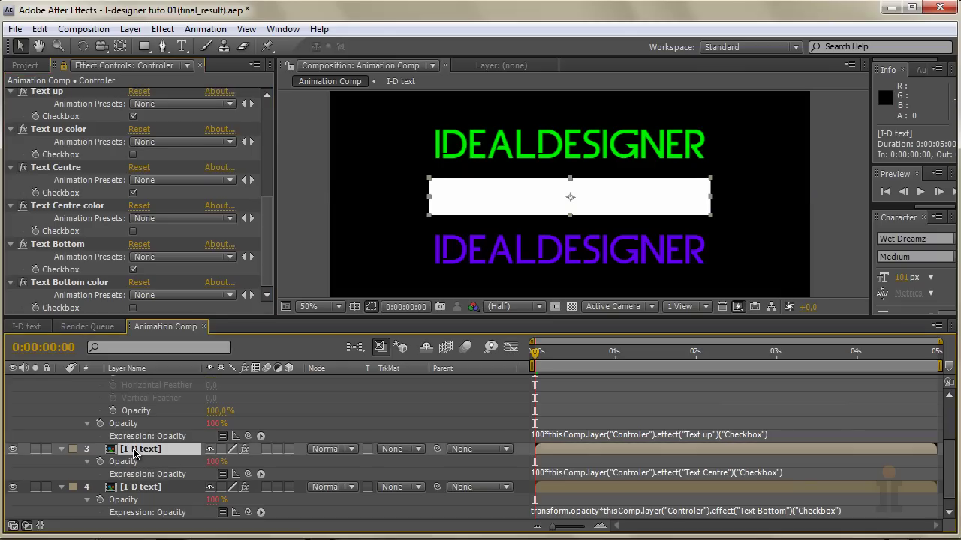
{"action": "scroll", "coordinate": [135, 452], "scroll_direction": "up", "scroll_amount": 5}
{"action": "scroll", "coordinate": [135, 455], "scroll_direction": "down", "scroll_amount": 5}
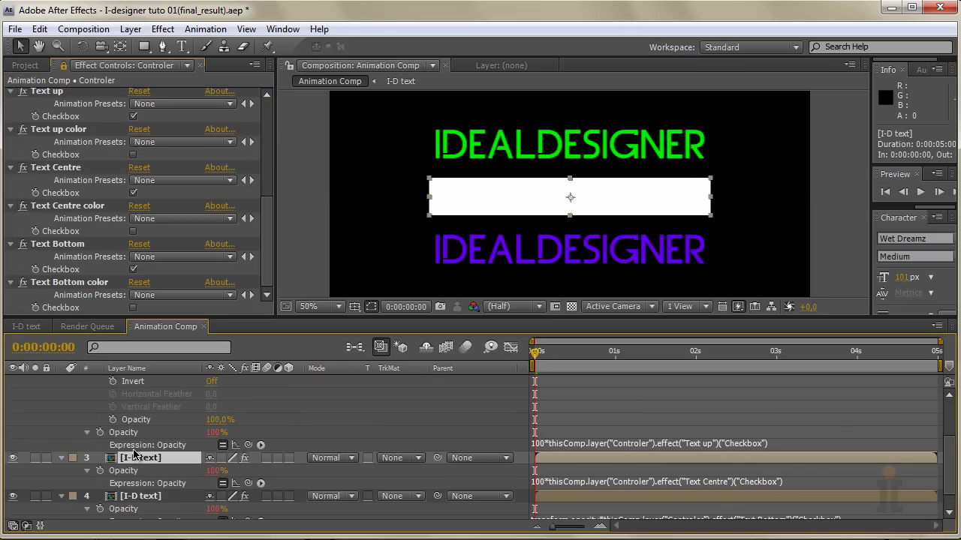
{"action": "scroll", "coordinate": [134, 454], "scroll_direction": "up", "scroll_amount": 6}
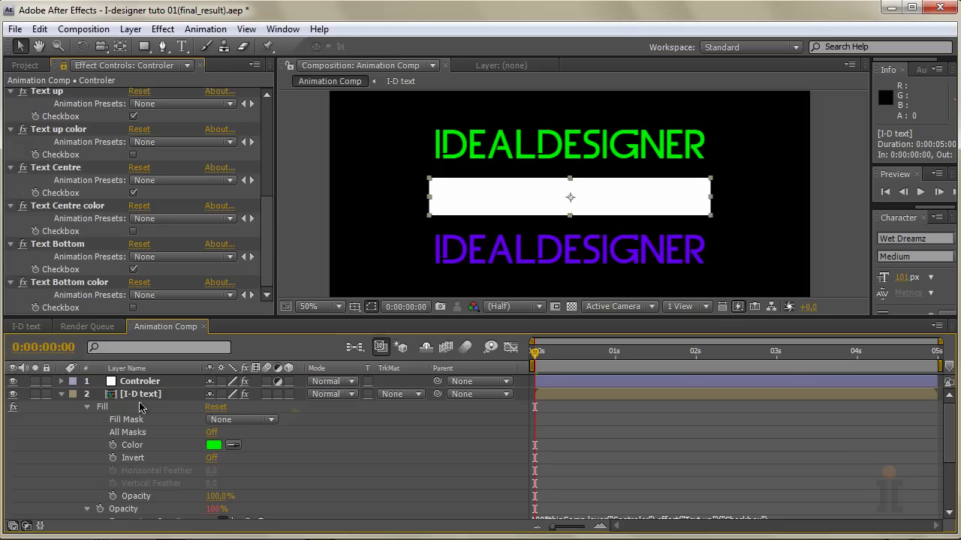
{"action": "left_click", "coordinate": [113, 449], "text": "alt"}
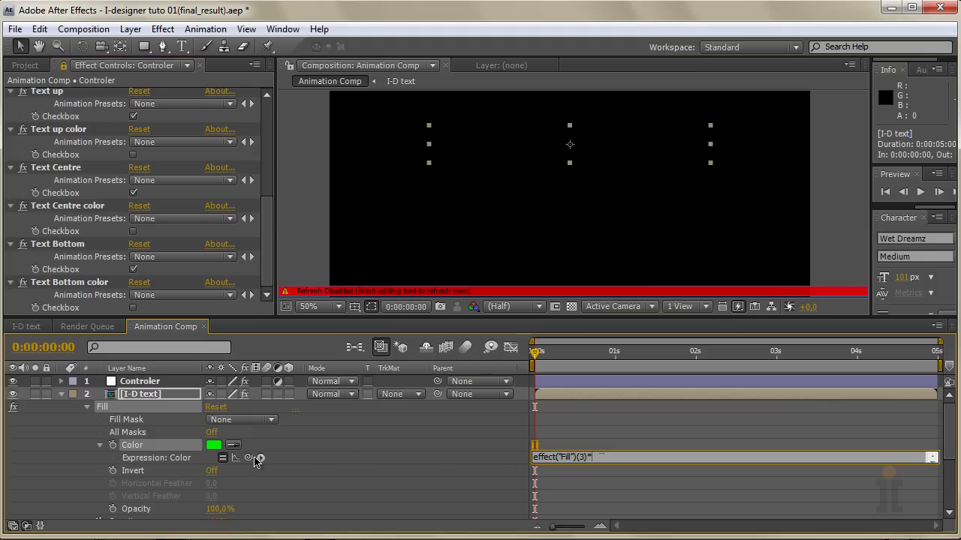
{"action": "left_click_drag", "start_coordinate": [248, 458], "coordinate": [45, 154]}
{"action": "left_click", "coordinate": [69, 469]}
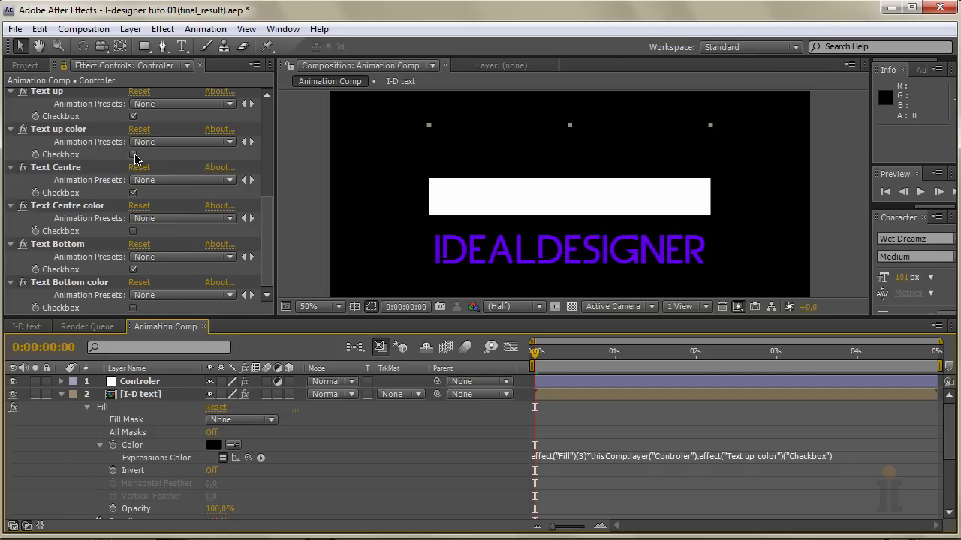
{"action": "left_click", "coordinate": [133, 156]}
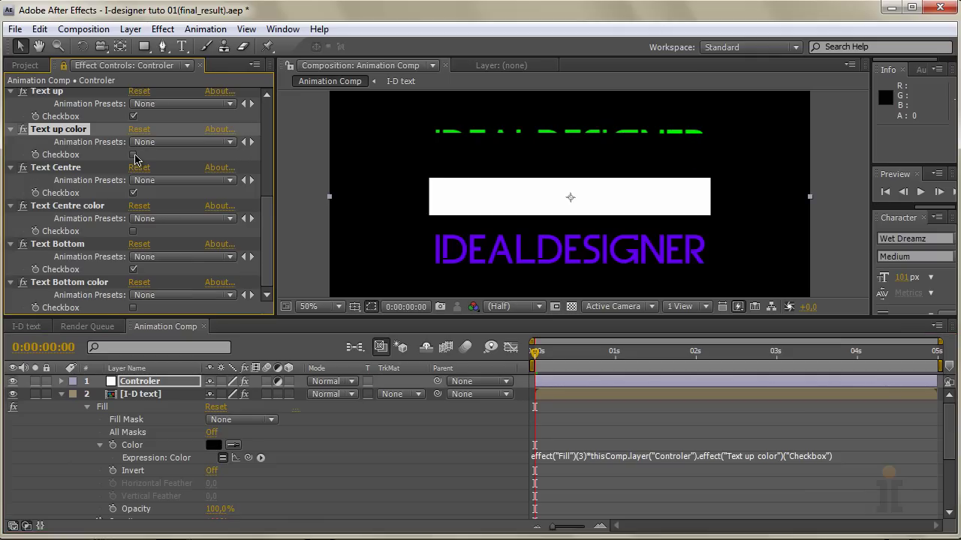
{"action": "left_click", "coordinate": [134, 155]}
Reveal the middle I-D text layer's Fill effect and drive its Color with effect("Fill")(3)*thisComp.layer("Controler").effect("Text Centre color")("Checkbox")
{"action": "scroll", "coordinate": [128, 454], "scroll_direction": "down", "scroll_amount": 5}
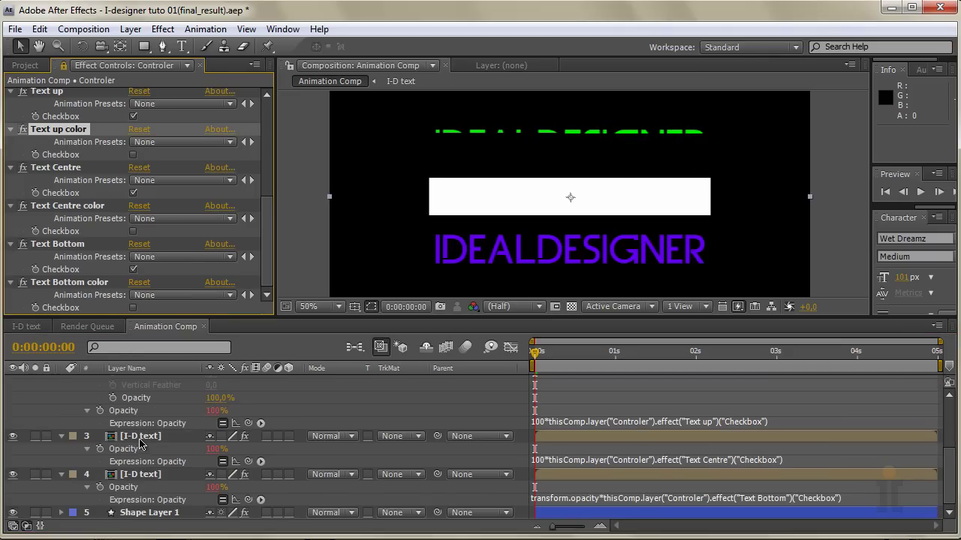
{"action": "left_click", "coordinate": [61, 438]}
{"action": "key", "text": "e"}
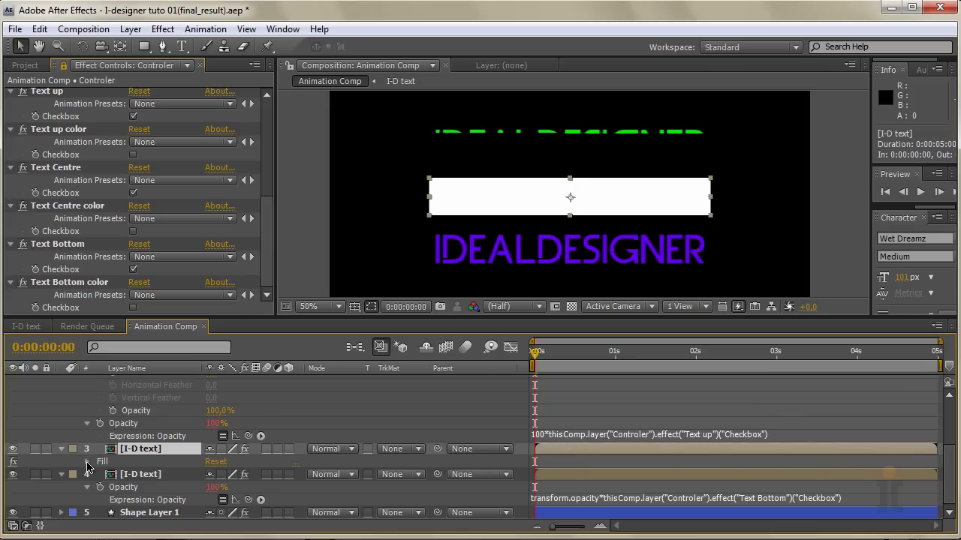
{"action": "left_click", "coordinate": [87, 462]}
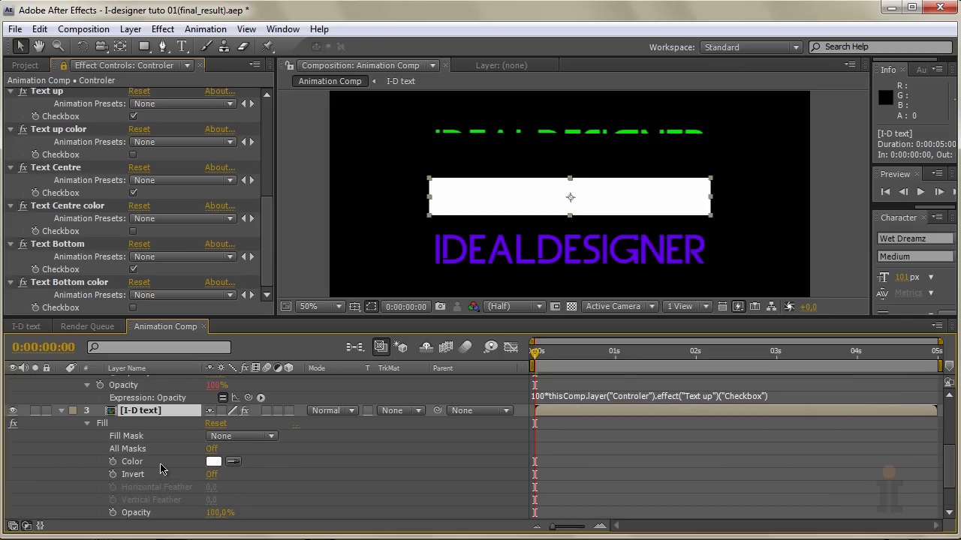
{"action": "left_click", "coordinate": [113, 462], "text": "alt"}
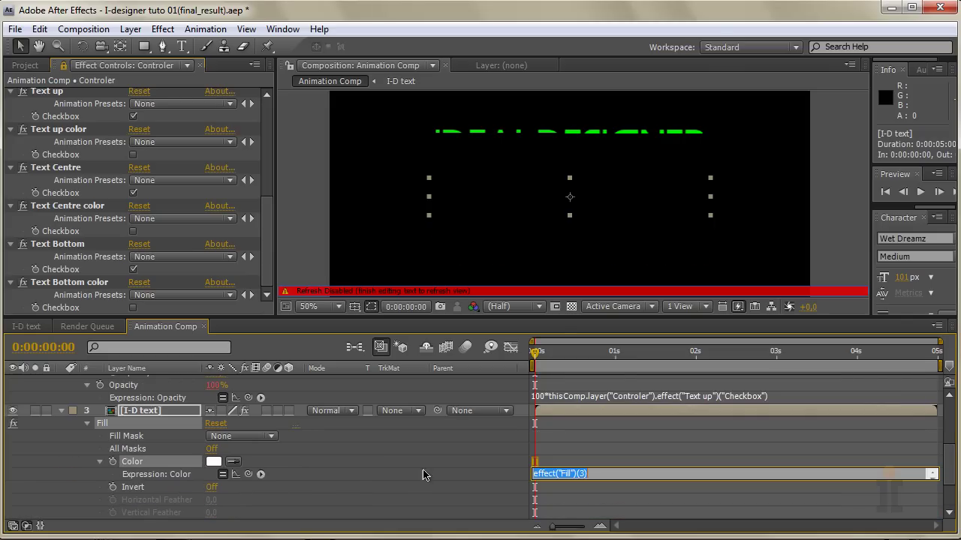
{"action": "left_click", "coordinate": [608, 475]}
{"action": "type", "text": "*"}
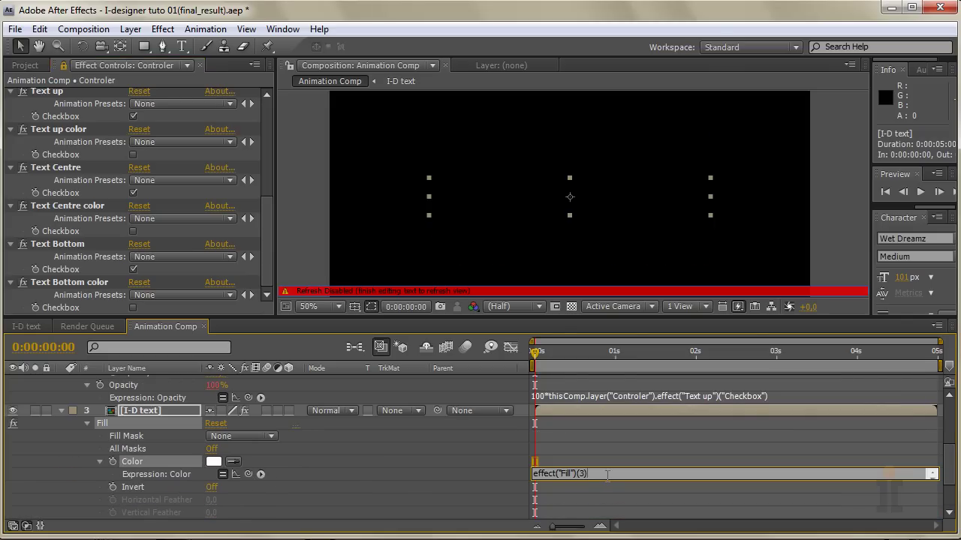
{"action": "left_click_drag", "start_coordinate": [249, 474], "coordinate": [74, 235]}
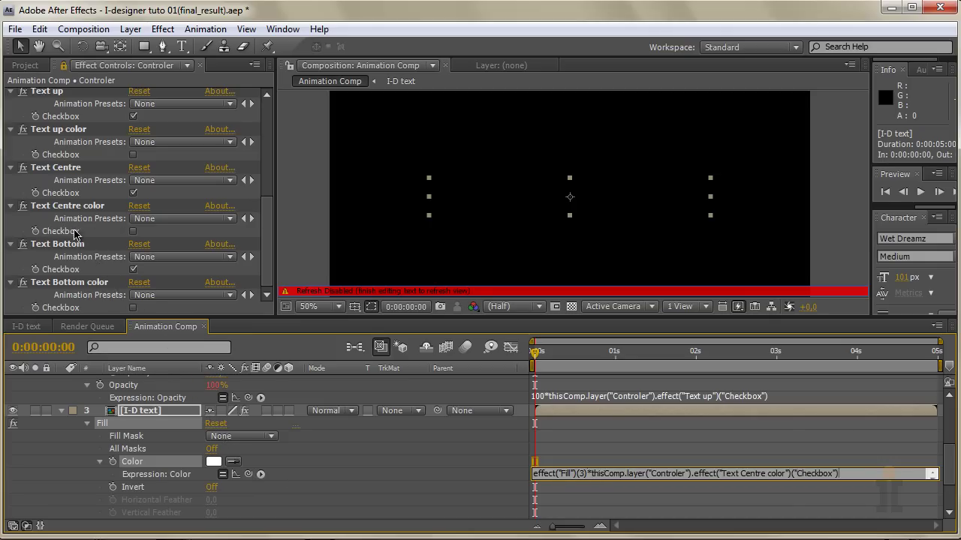
{"action": "left_click", "coordinate": [120, 460]}
Reveal the Fill effect properties of the lowest I-D text layer
{"action": "scroll", "coordinate": [128, 469], "scroll_direction": "down", "scroll_amount": 3}
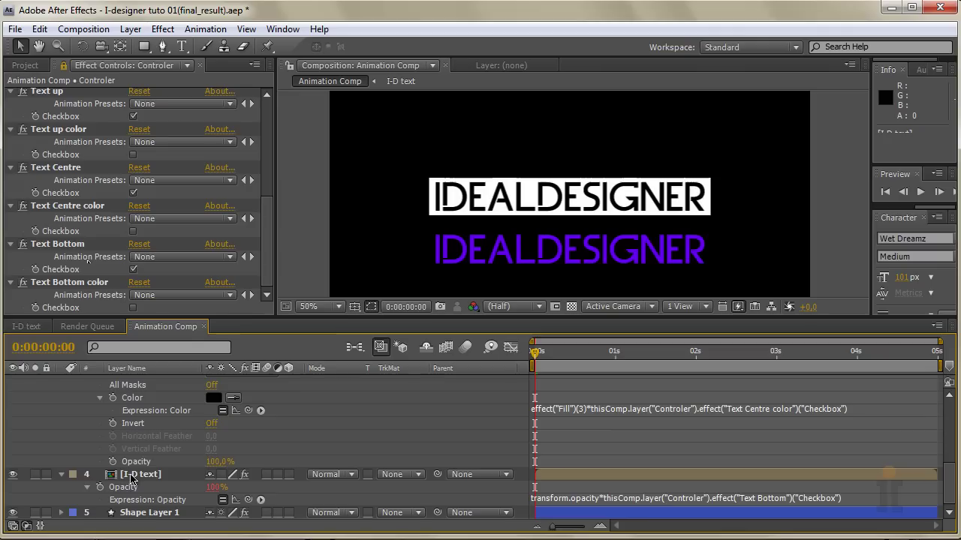
{"action": "left_click", "coordinate": [132, 477]}
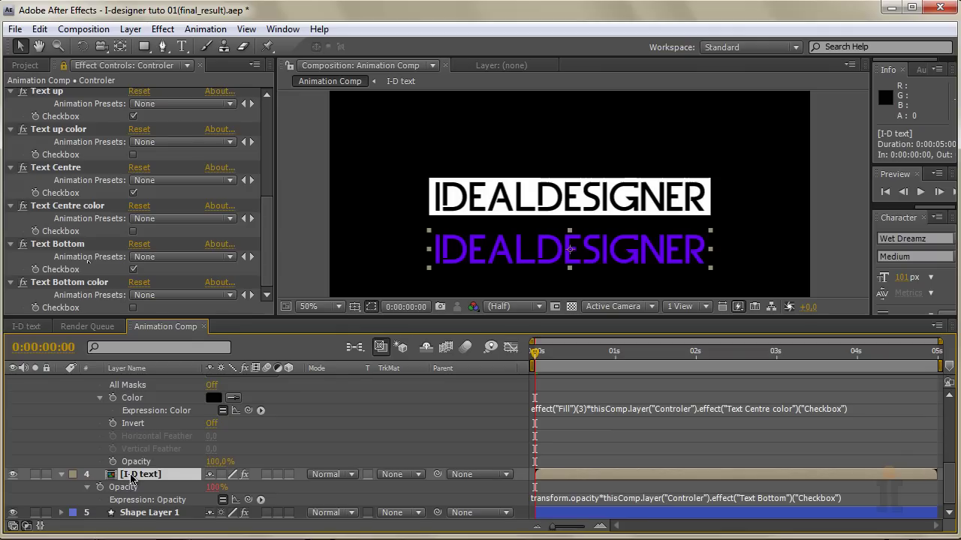
{"action": "key", "text": "e"}
{"action": "left_click", "coordinate": [86, 500]}
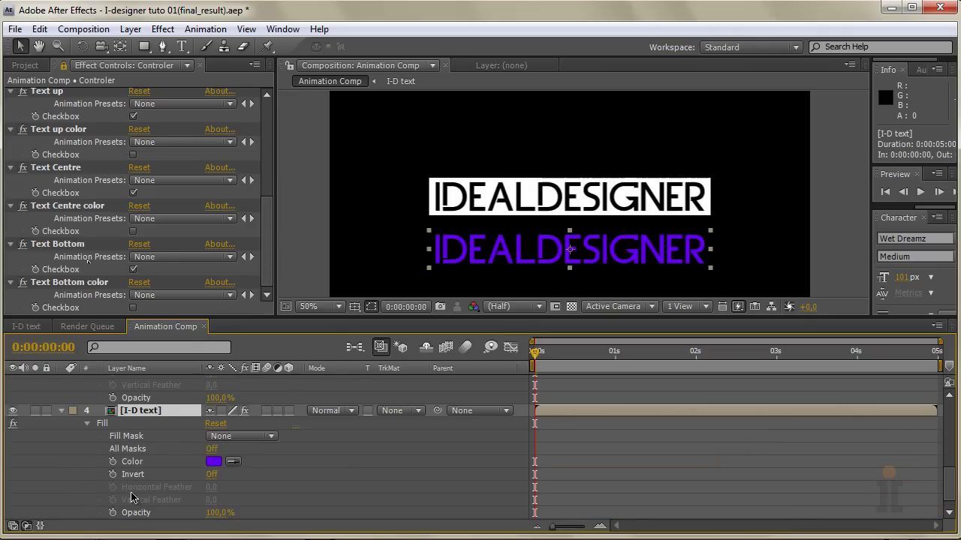
{"action": "left_click", "coordinate": [114, 462], "text": "alt"}
{"action": "left_click_drag", "start_coordinate": [248, 475], "coordinate": [82, 312]}
{"action": "left_click", "coordinate": [68, 451]}
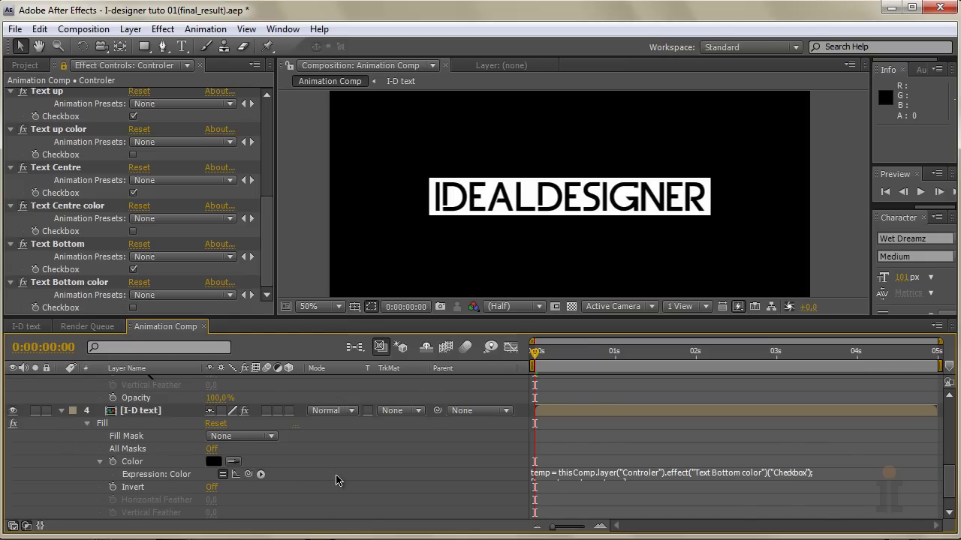
{"action": "scroll", "coordinate": [337, 477], "scroll_direction": "down", "scroll_amount": 1}
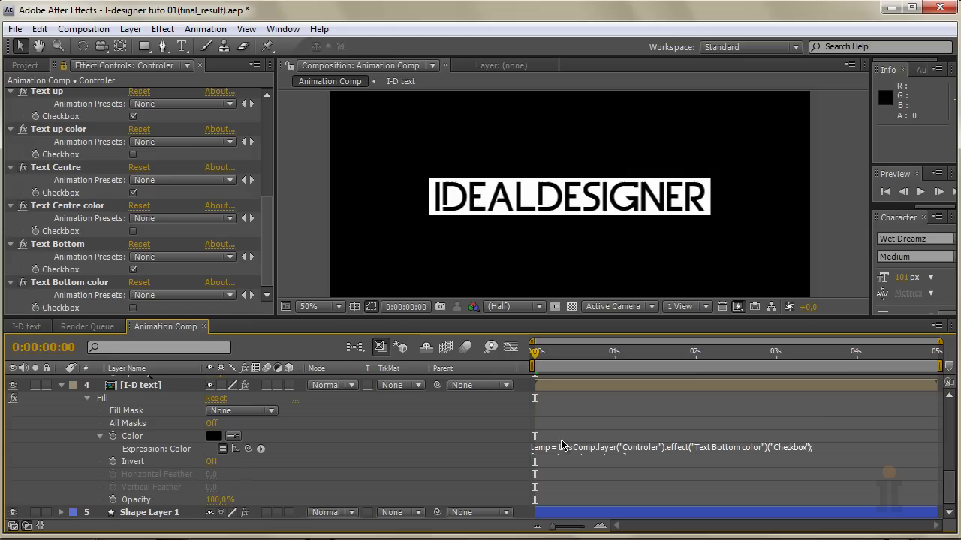
{"action": "left_click", "coordinate": [113, 436], "text": "alt"}
Drive the lowest I-D text layer's Fill Color with the expression effect("Fill")(3)*thisComp.layer("Controler").effect("Text Bottom color")("Checkbox")
{"action": "left_click", "coordinate": [115, 449], "text": "alt"}
{"action": "left_click", "coordinate": [605, 461]}
{"action": "left_click_drag", "start_coordinate": [248, 461], "coordinate": [69, 309]}
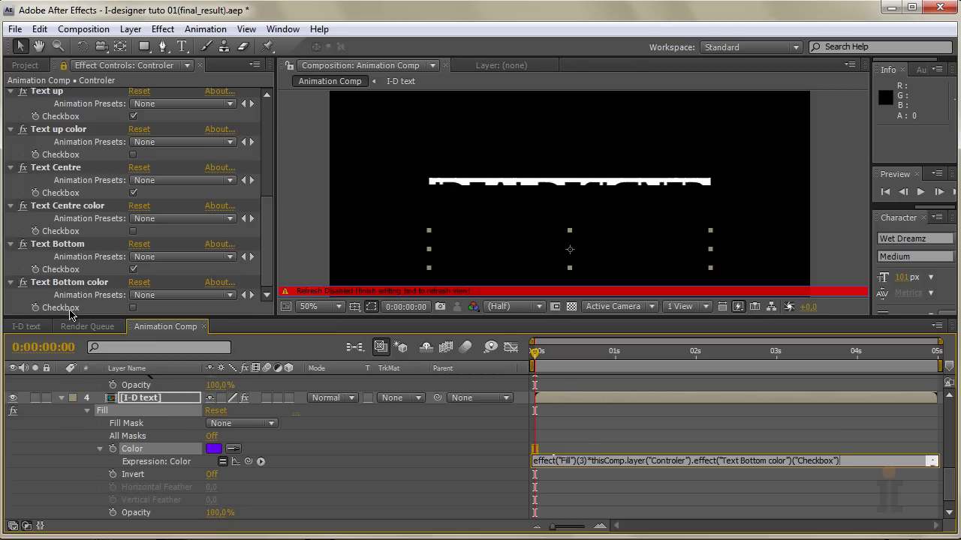
{"action": "left_click", "coordinate": [53, 461]}
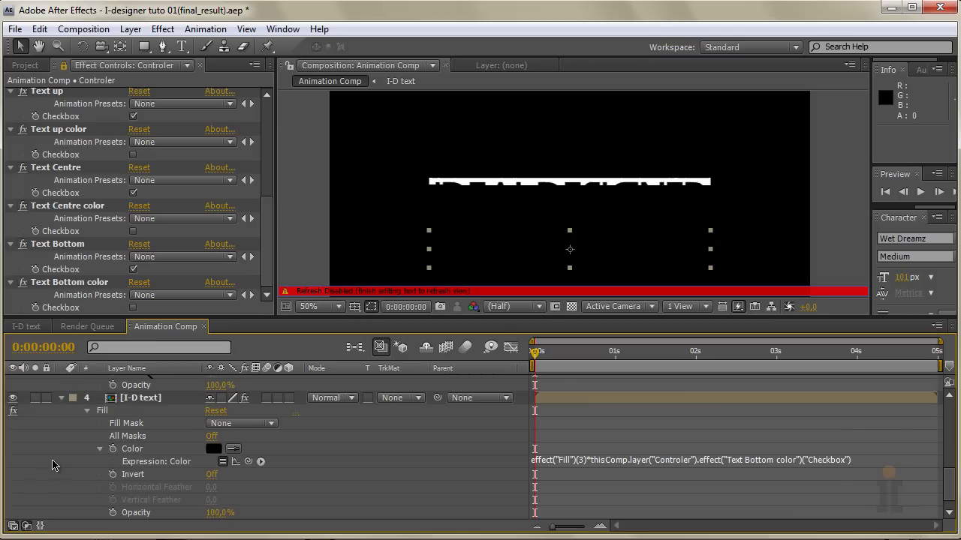
Test Controler's Text Bottom color checkbox on and off, and turn off the Text Bottom and Text Centre checkboxes
{"action": "left_click", "coordinate": [133, 307]}
{"action": "left_click", "coordinate": [133, 308]}
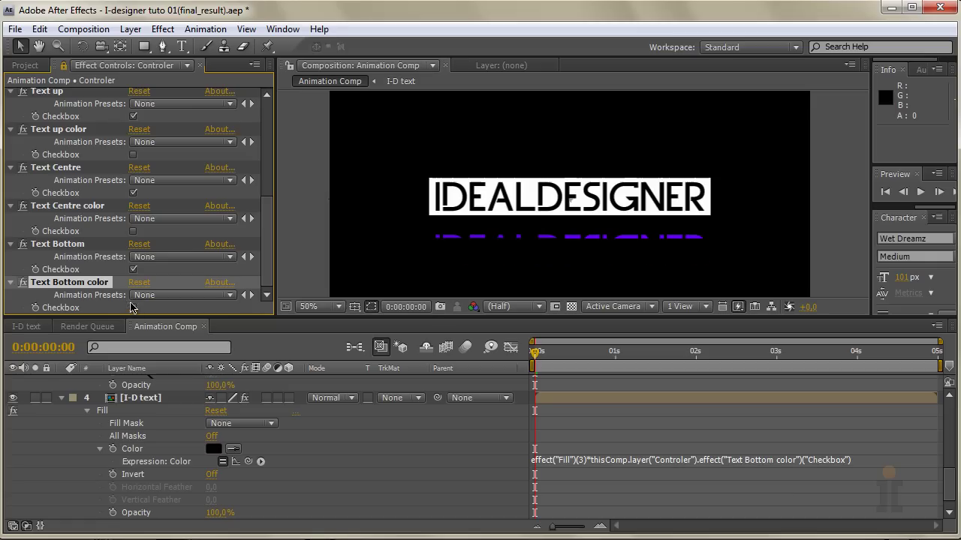
{"action": "left_click", "coordinate": [133, 269]}
{"action": "left_click", "coordinate": [132, 193]}
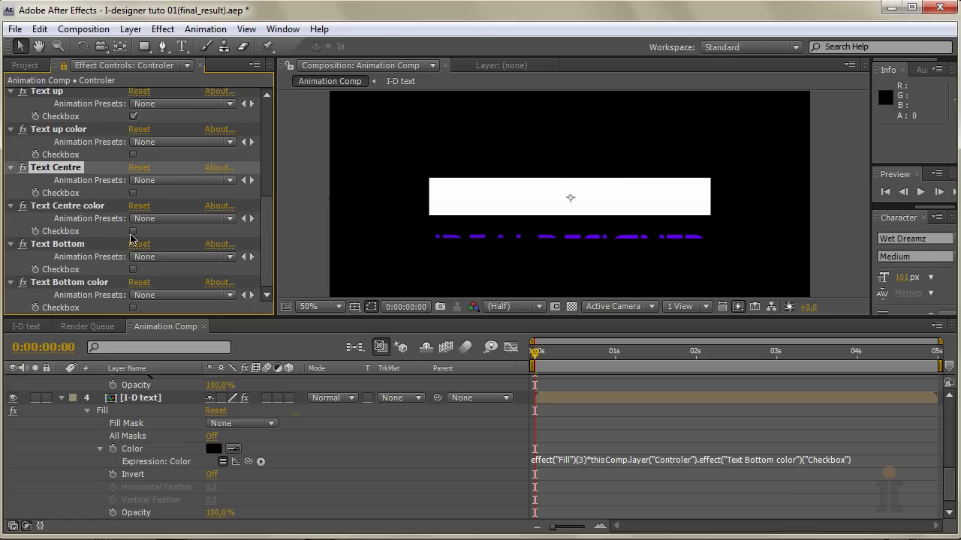
Test Controler's Bar_ON/OFF checkbox by switching it off and back on
{"action": "scroll", "coordinate": [135, 142], "scroll_direction": "up", "scroll_amount": 6}
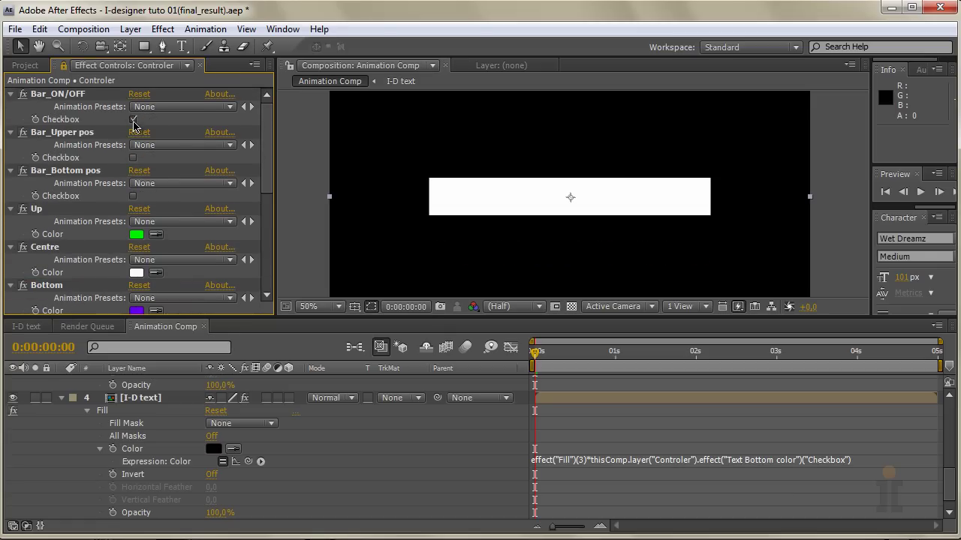
{"action": "left_click", "coordinate": [133, 120]}
{"action": "left_click", "coordinate": [133, 120]}
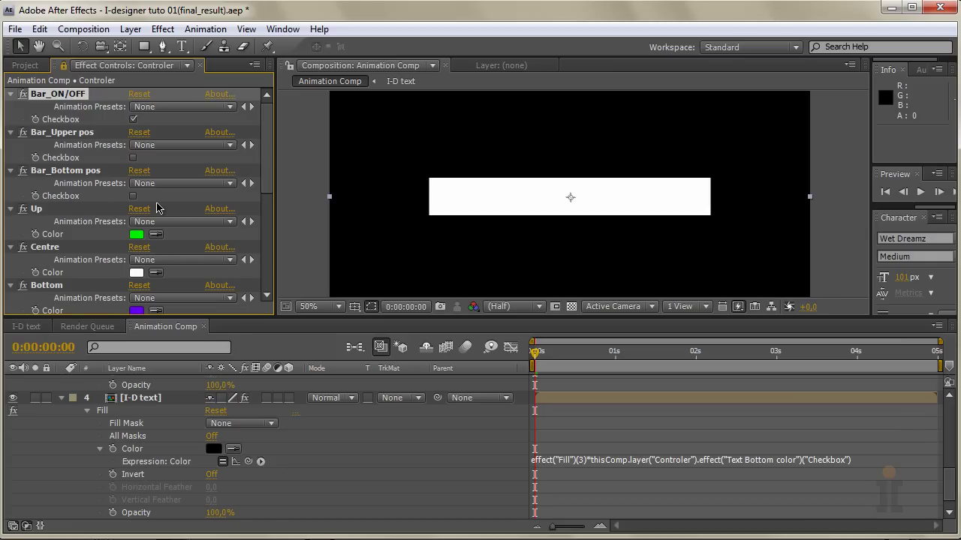
Collapse the expanded text layers and add 019.jpg to Animation Comp as the bottom layer
{"action": "left_click", "coordinate": [71, 434]}
{"action": "left_click", "coordinate": [61, 397]}
{"action": "left_click", "coordinate": [103, 465]}
{"action": "left_click", "coordinate": [30, 66]}
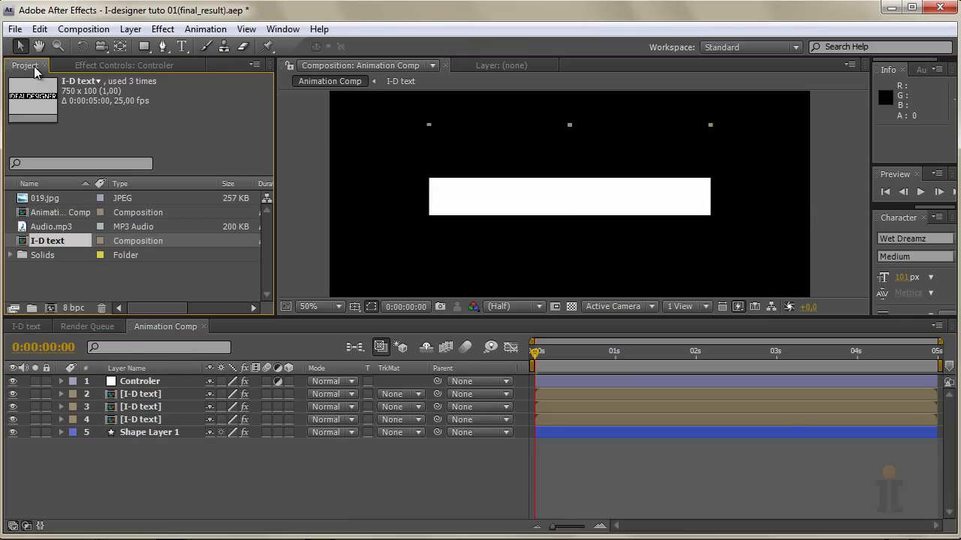
{"action": "left_click", "coordinate": [48, 199]}
{"action": "left_click_drag", "start_coordinate": [54, 203], "coordinate": [158, 454]}
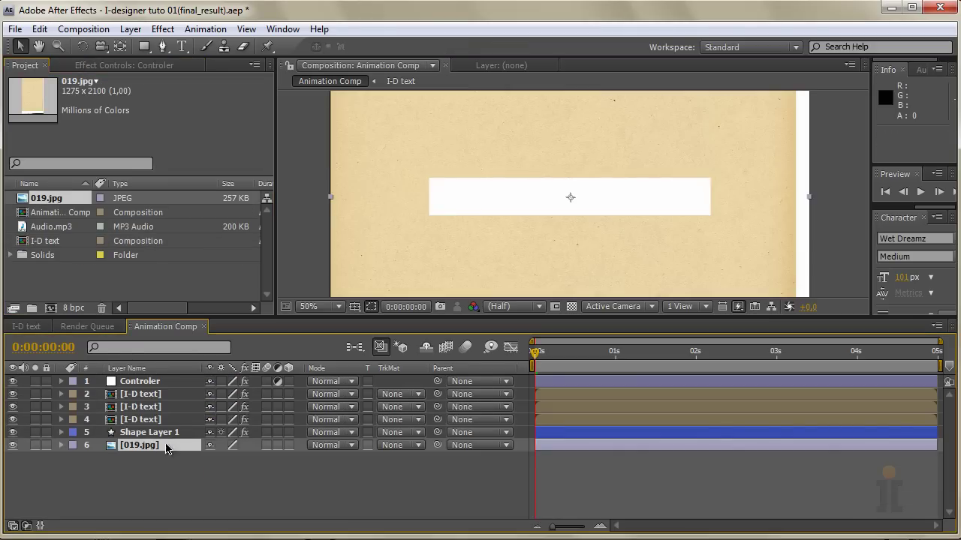
Reposition the 019.jpg background and rotate it 90° so it fills the composition frame
{"action": "mouse_move", "coordinate": [568, 235]}
{"action": "left_mouse_down"}
{"action": "mouse_move", "coordinate": [586, 249]}
{"action": "mouse_move", "coordinate": [565, 244]}
{"action": "left_mouse_up"}
{"action": "key", "text": "r"}
{"action": "left_click", "coordinate": [227, 458]}
{"action": "type", "text": "90"}
{"action": "key", "text": "Return"}
{"action": "left_click", "coordinate": [243, 493]}
{"action": "left_click", "coordinate": [153, 451]}
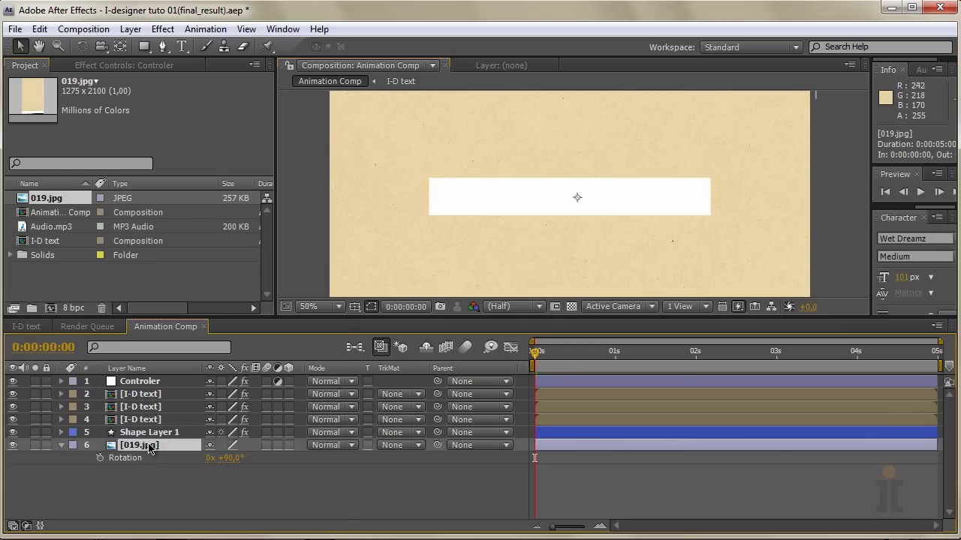
Apply the Tint color correction effect to the 019.jpg layer
{"action": "right_click", "coordinate": [151, 449]}
{"action": "mouse_move", "coordinate": [290, 360]}
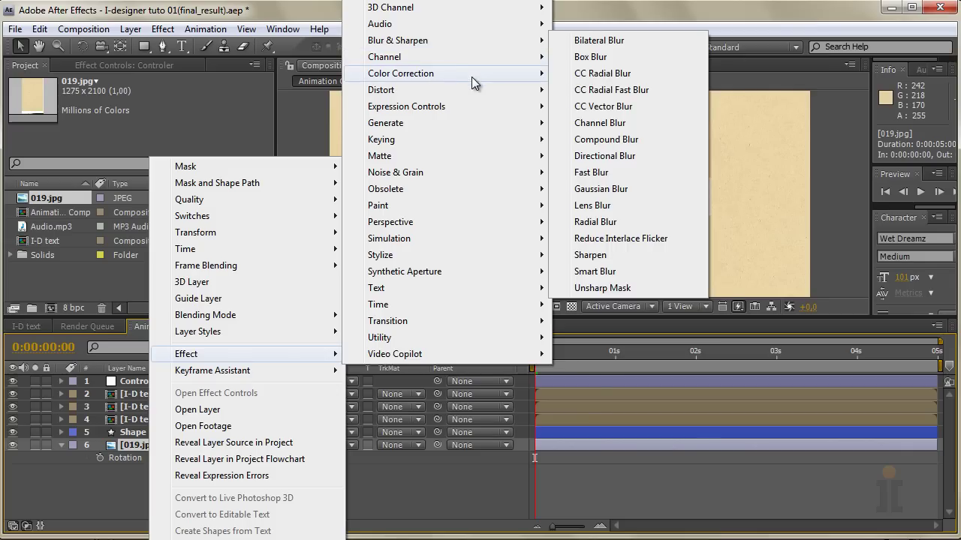
{"action": "mouse_move", "coordinate": [472, 78]}
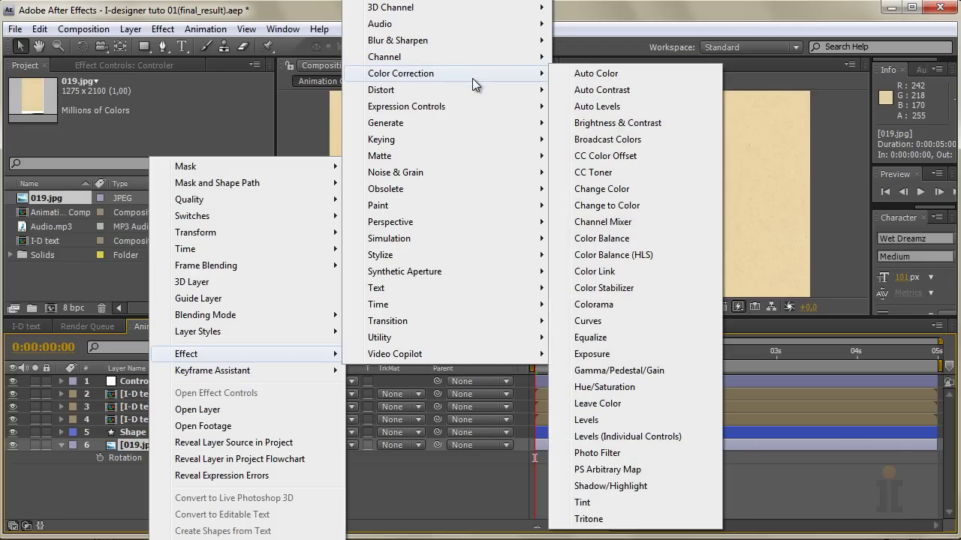
{"action": "left_click", "coordinate": [584, 502]}
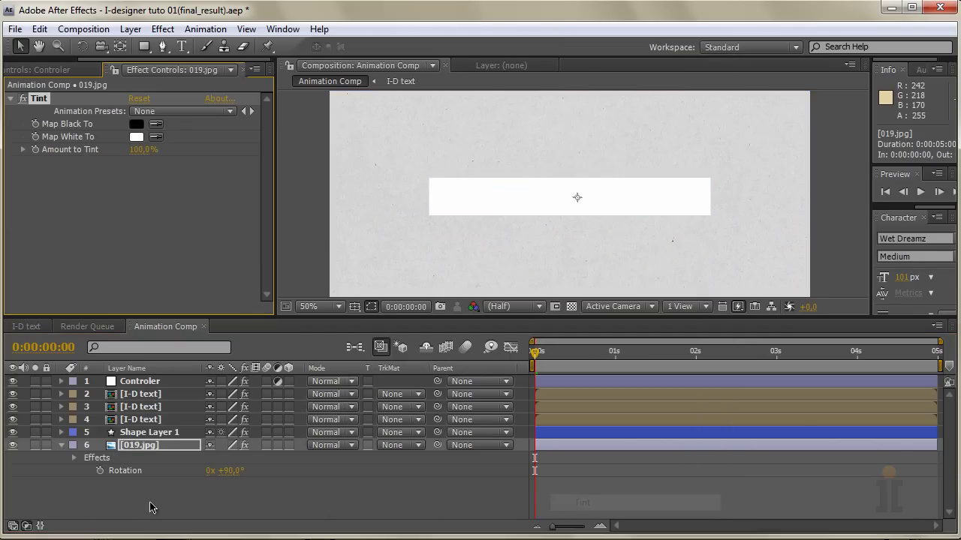
Set the Tint effect's Map White To color to black and its Map Black To color to gray 888888
{"action": "left_click", "coordinate": [136, 136]}
{"action": "left_click_drag", "start_coordinate": [260, 422], "coordinate": [256, 508]}
{"action": "left_click", "coordinate": [586, 321]}
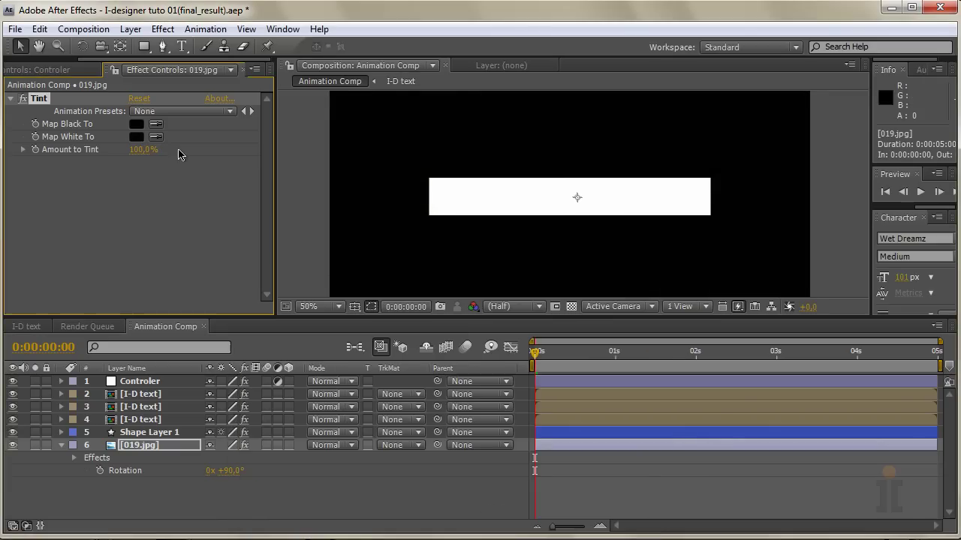
{"action": "left_click", "coordinate": [136, 124]}
{"action": "left_click_drag", "start_coordinate": [313, 361], "coordinate": [248, 412]}
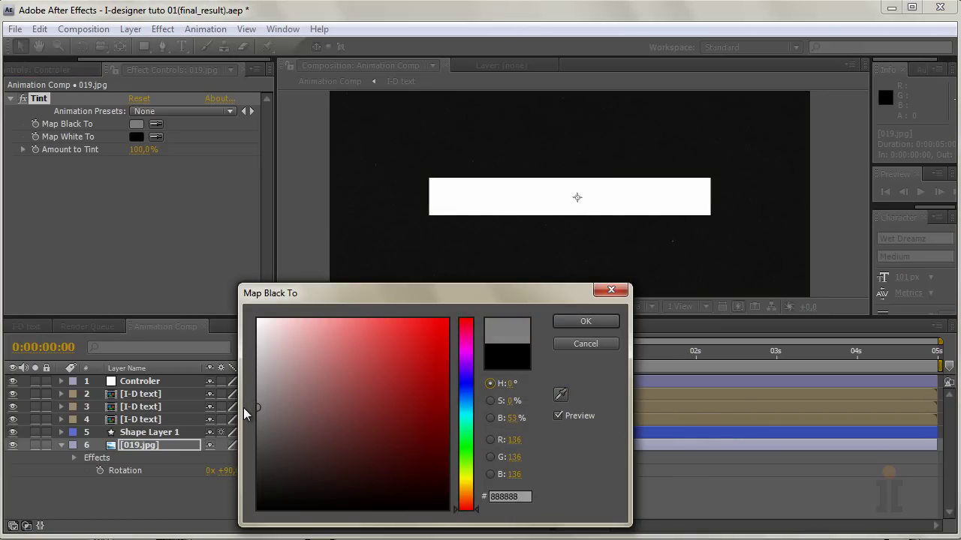
{"action": "left_click", "coordinate": [587, 322]}
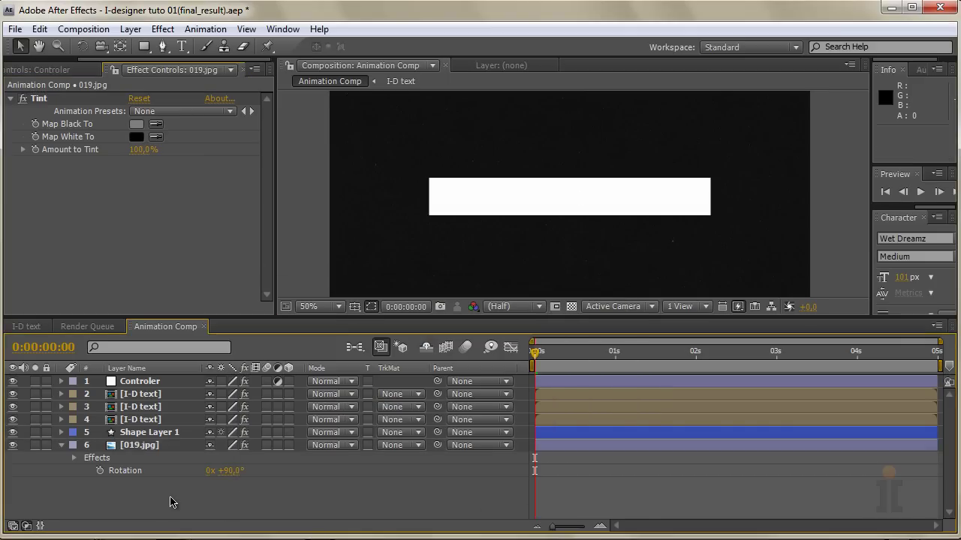
Create an adjustment layer at the top of the layer stack and apply the Curves effect to it
{"action": "right_click", "coordinate": [168, 501]}
{"action": "mouse_move", "coordinate": [221, 509]}
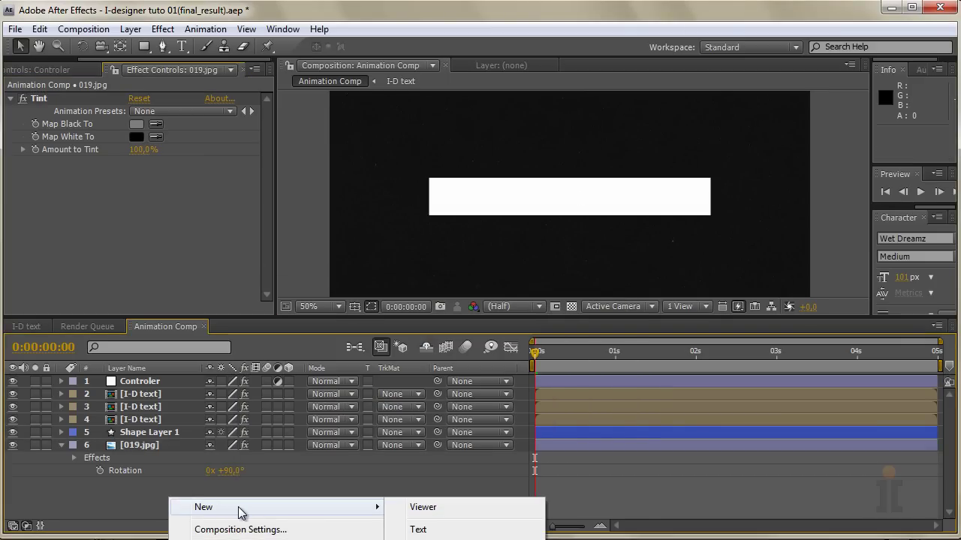
{"action": "left_click", "coordinate": [450, 539]}
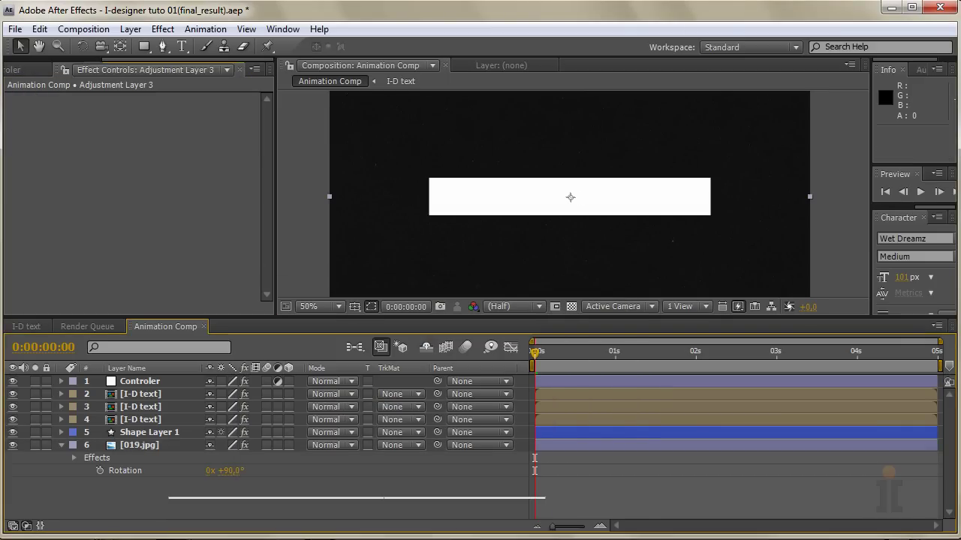
{"action": "right_click", "coordinate": [135, 383]}
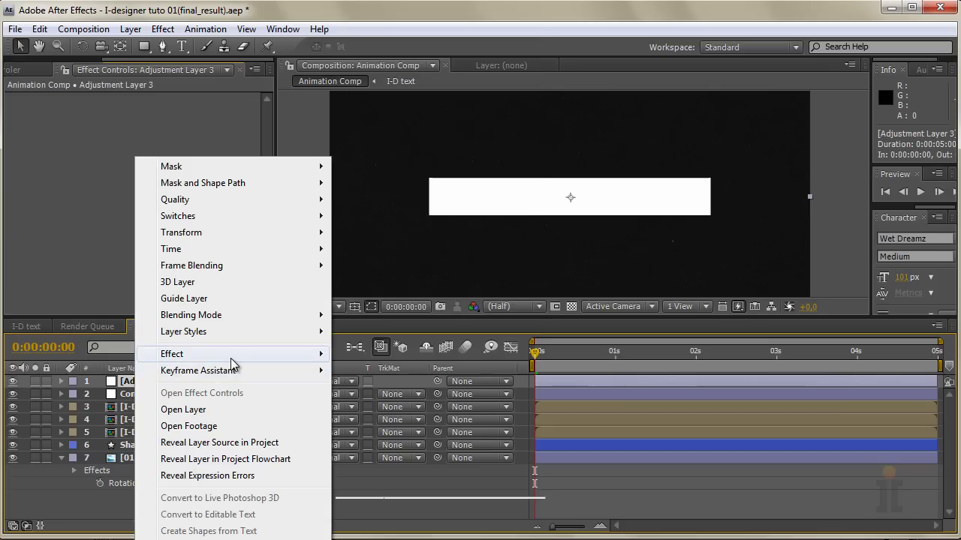
{"action": "mouse_move", "coordinate": [231, 358]}
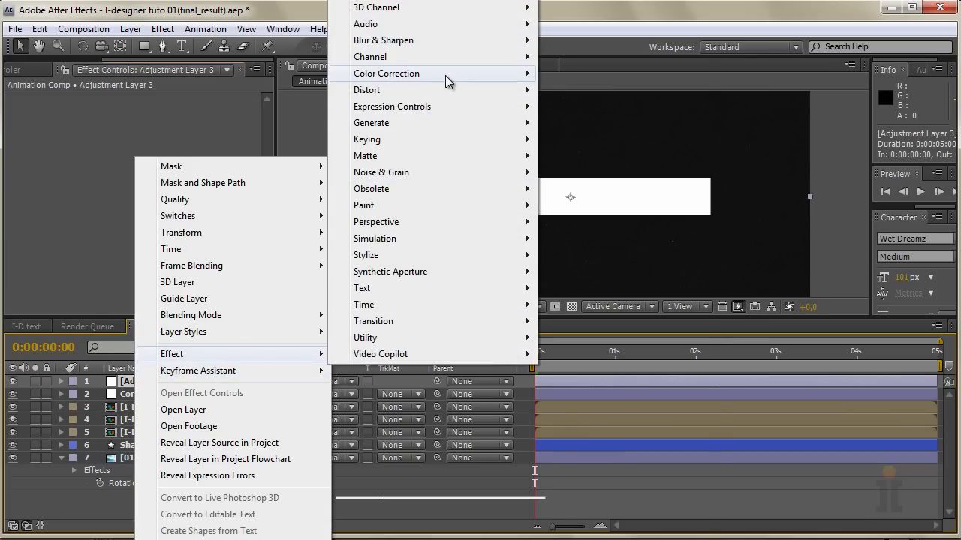
{"action": "mouse_move", "coordinate": [445, 75]}
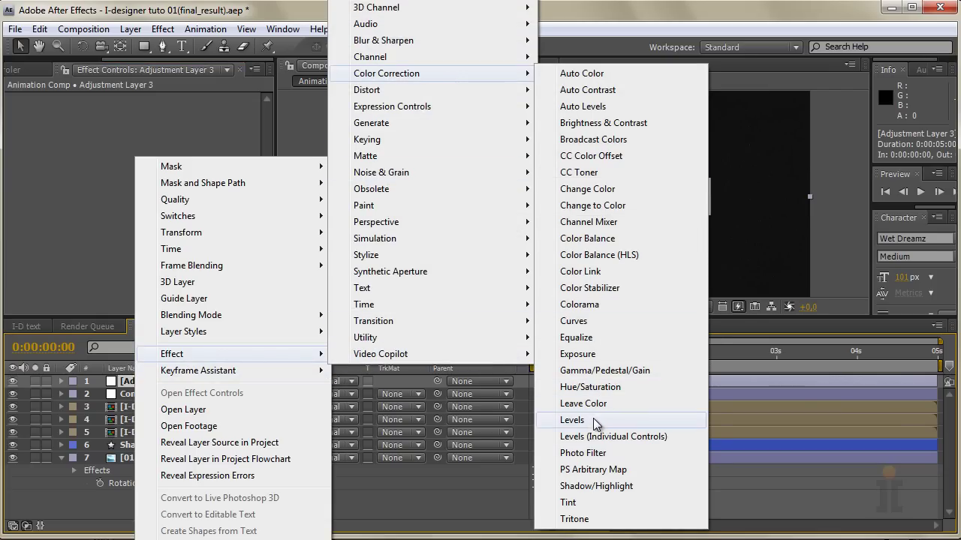
{"action": "left_click", "coordinate": [574, 322]}
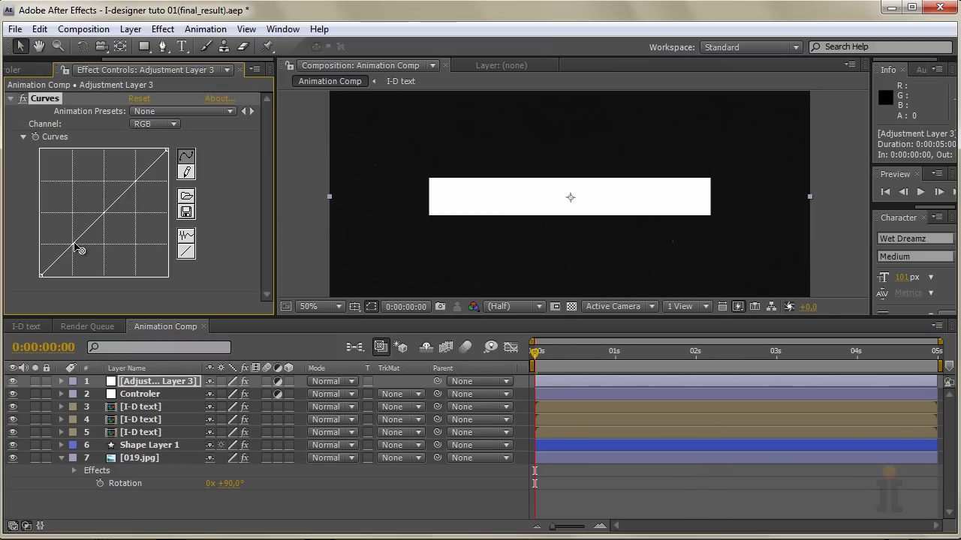
Shape the adjustment layer's RGB curve by raising the shadows and lowering the highlights
{"action": "left_click_drag", "start_coordinate": [74, 253], "coordinate": [74, 238]}
{"action": "left_click_drag", "start_coordinate": [113, 196], "coordinate": [144, 201]}
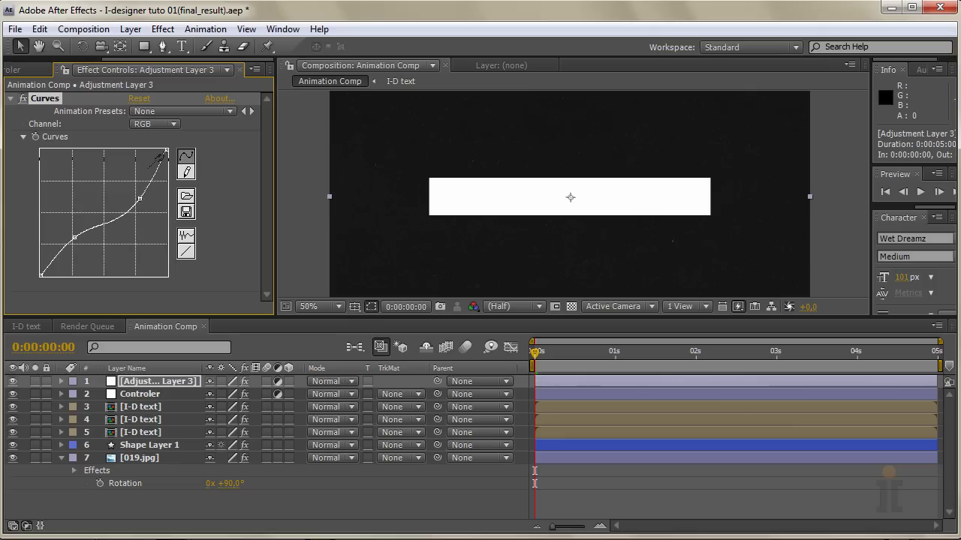
{"action": "left_click", "coordinate": [556, 360]}
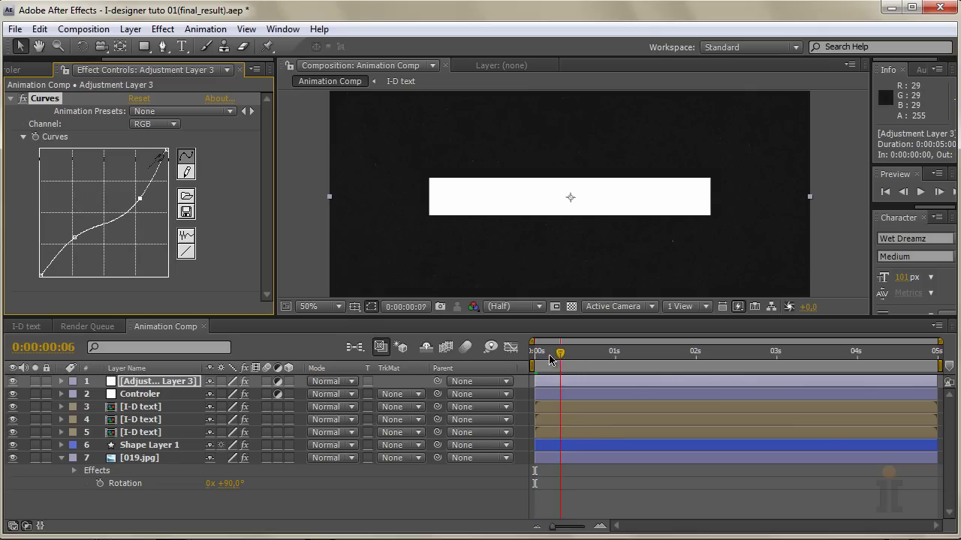
Test Controler's Bar_Bottom pos checkbox on and off, and leave it off
{"action": "left_click", "coordinate": [134, 394]}
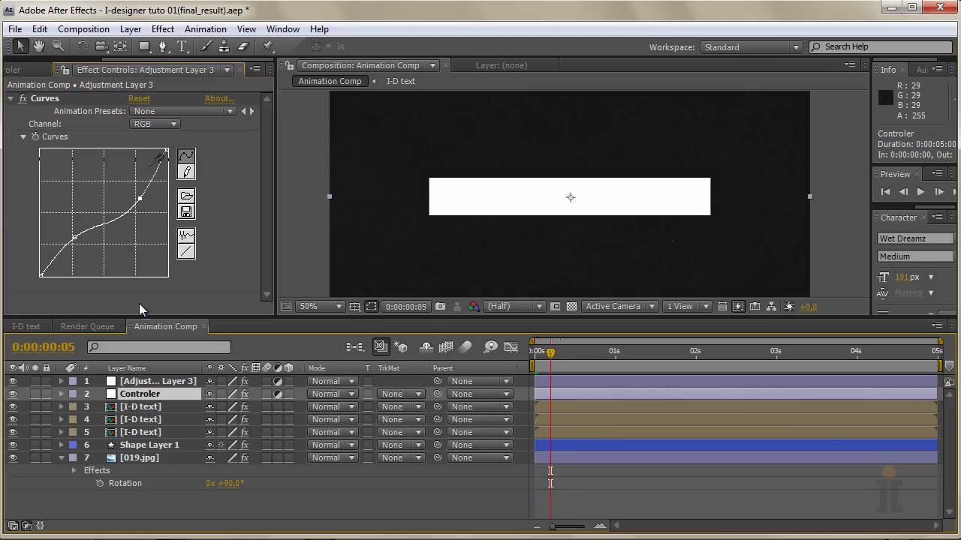
{"action": "left_click", "coordinate": [54, 69]}
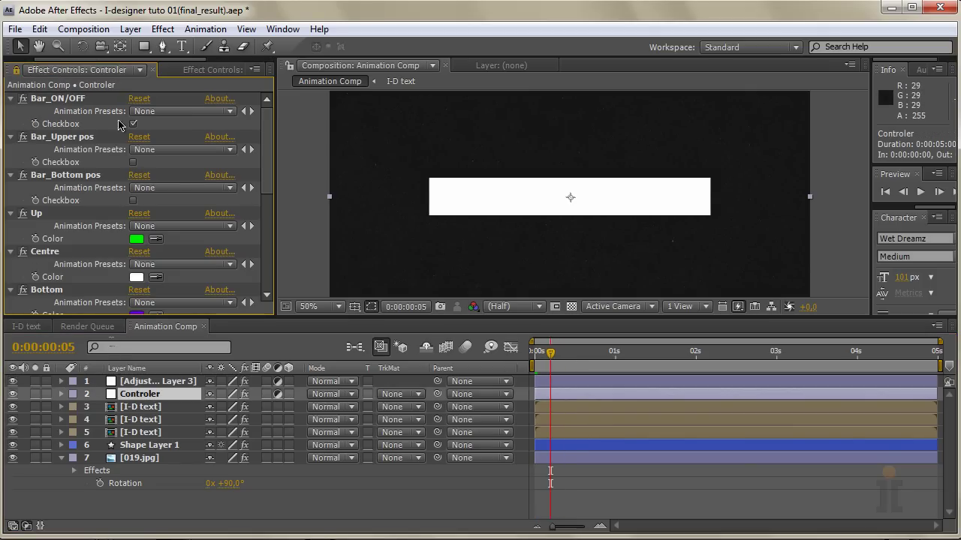
{"action": "left_click", "coordinate": [133, 200]}
{"action": "left_click", "coordinate": [135, 203]}
{"action": "left_click", "coordinate": [135, 203]}
{"action": "left_click", "coordinate": [134, 201]}
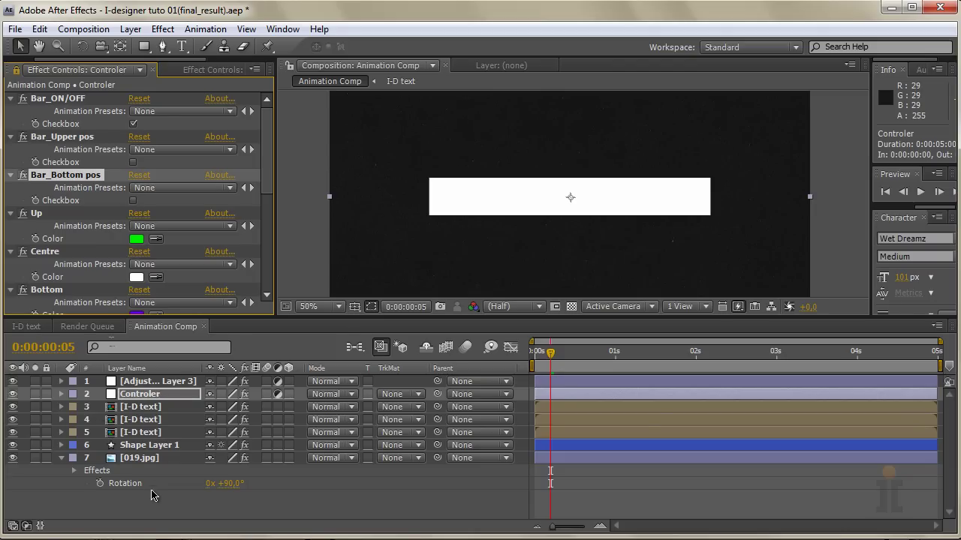
Collapse the 019.jpg layer and add Audio.mp3 to Animation Comp below all other layers
{"action": "left_click", "coordinate": [153, 499]}
{"action": "left_click", "coordinate": [61, 457]}
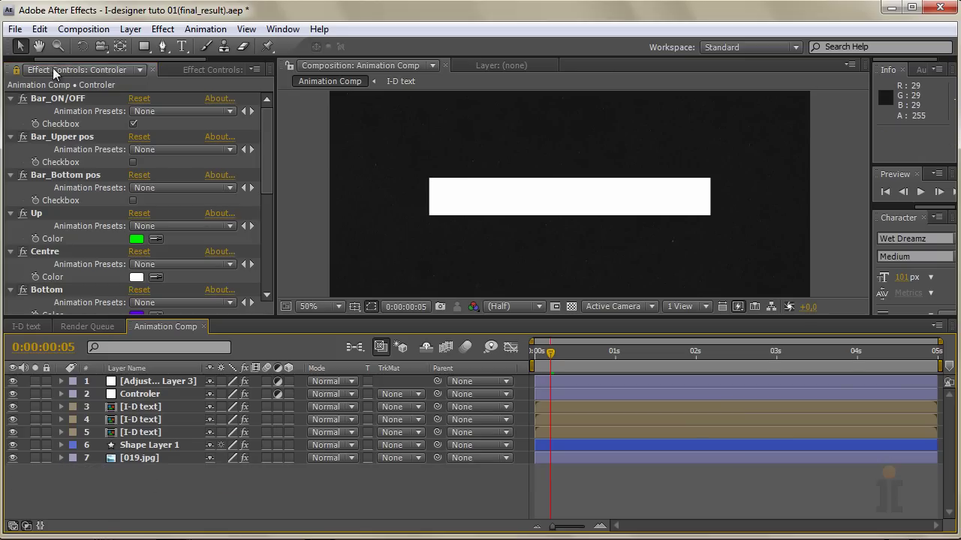
{"action": "left_click_drag", "start_coordinate": [62, 60], "coordinate": [27, 60]}
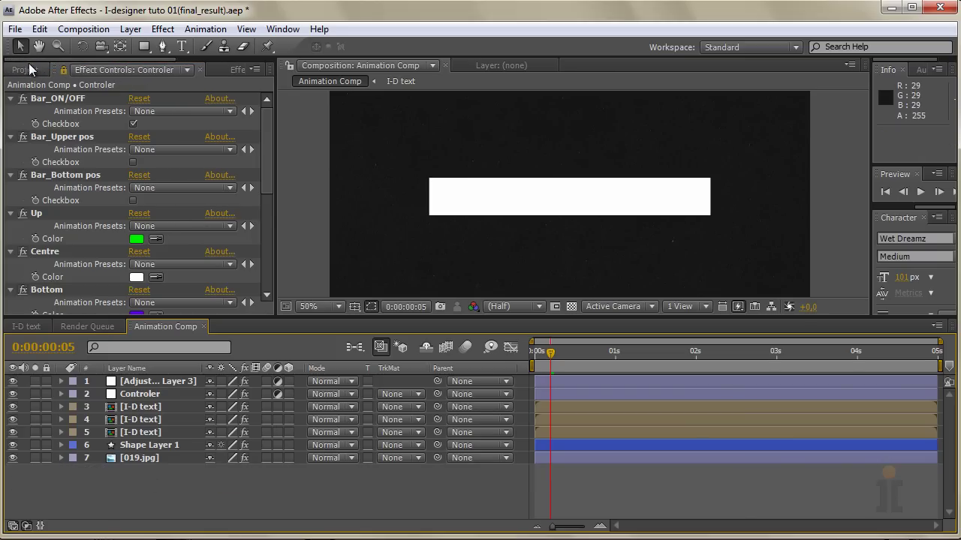
{"action": "left_click", "coordinate": [30, 69]}
{"action": "left_click_drag", "start_coordinate": [36, 239], "coordinate": [138, 489]}
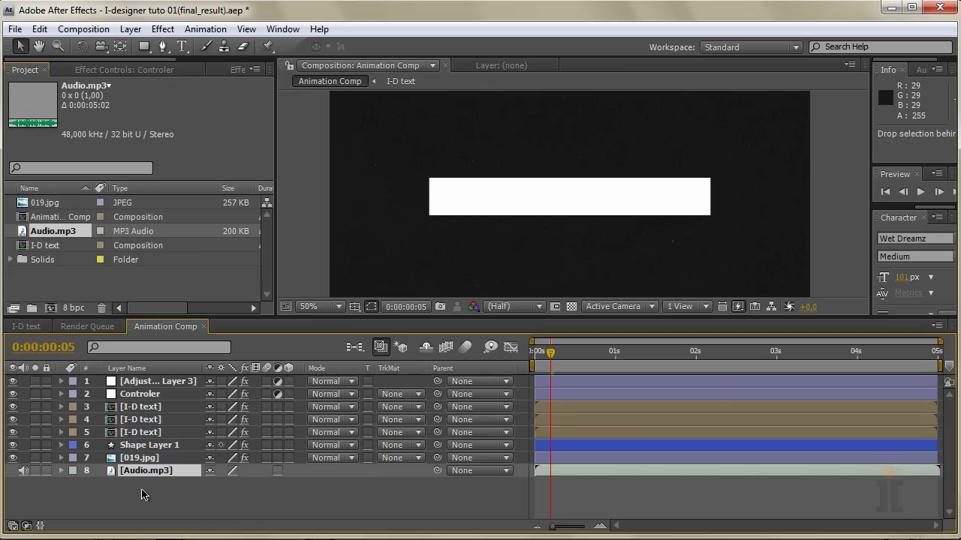
{"action": "left_click", "coordinate": [358, 512]}
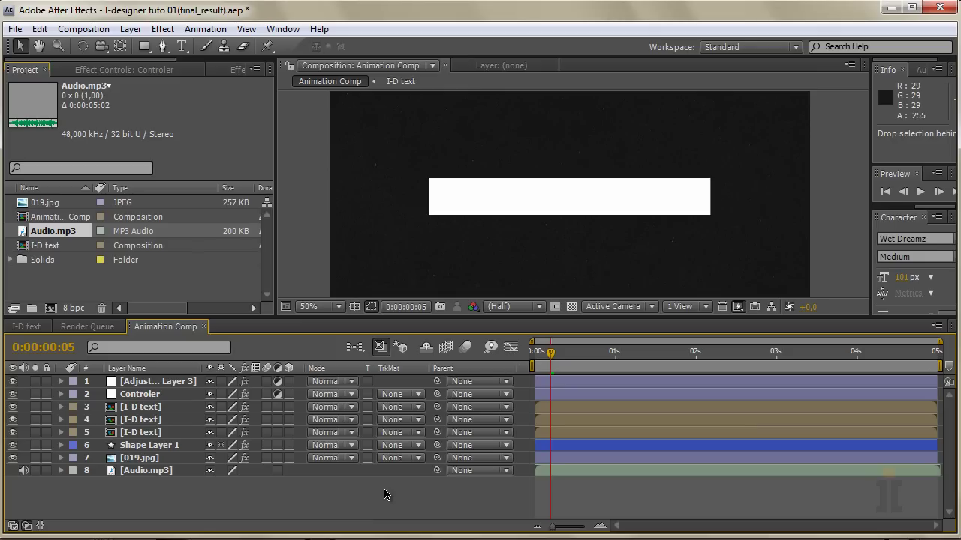
Return the current time to 0:00:00:00 and reveal the Audio.mp3 layer's waveform
{"action": "left_click_drag", "start_coordinate": [549, 356], "coordinate": [534, 357]}
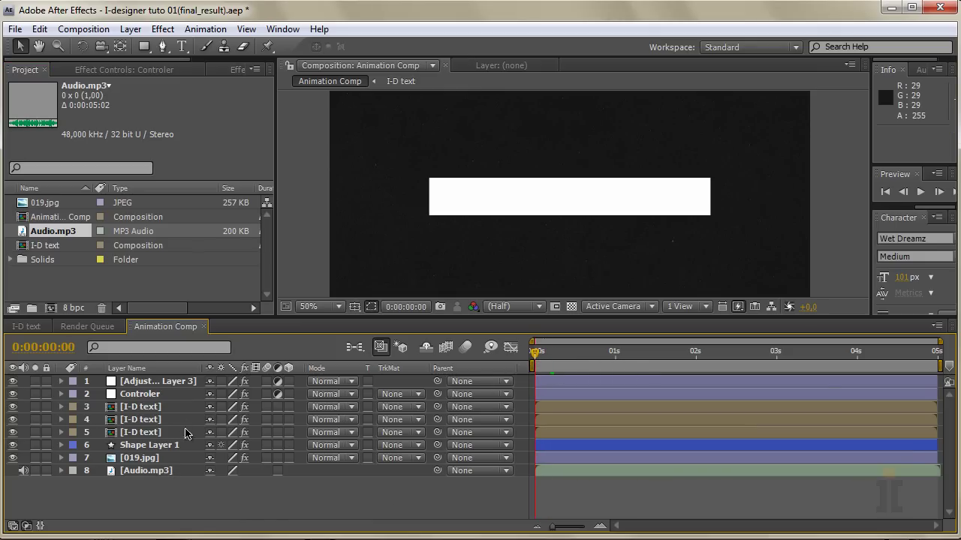
{"action": "left_click", "coordinate": [131, 28]}
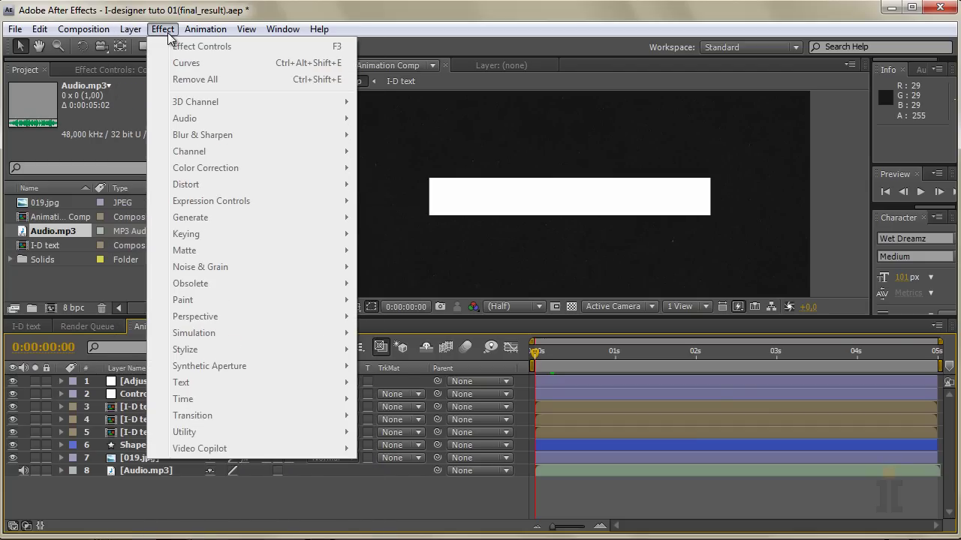
{"action": "mouse_move", "coordinate": [189, 32]}
{"action": "mouse_move", "coordinate": [126, 31]}
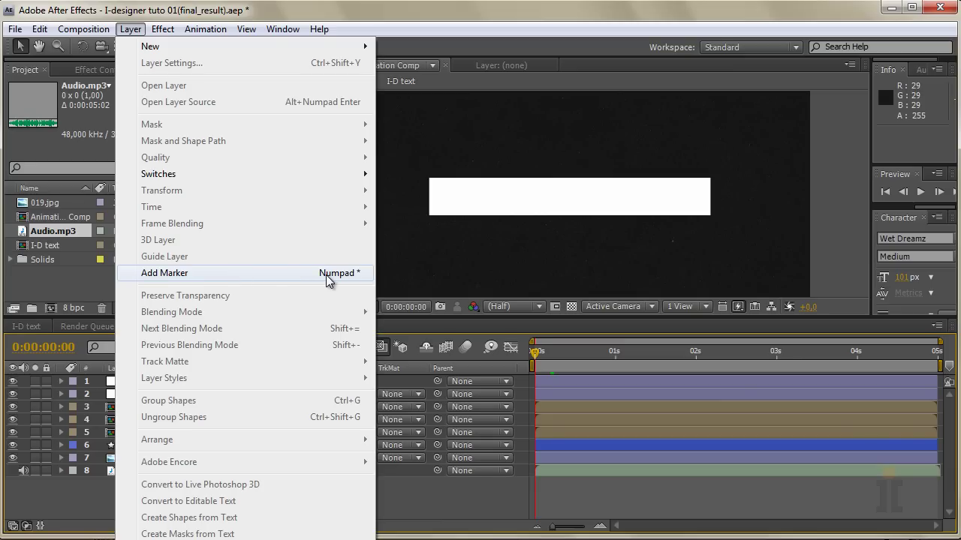
{"action": "left_click", "coordinate": [423, 492]}
{"action": "key", "text": "l"}
{"action": "key", "text": "l"}
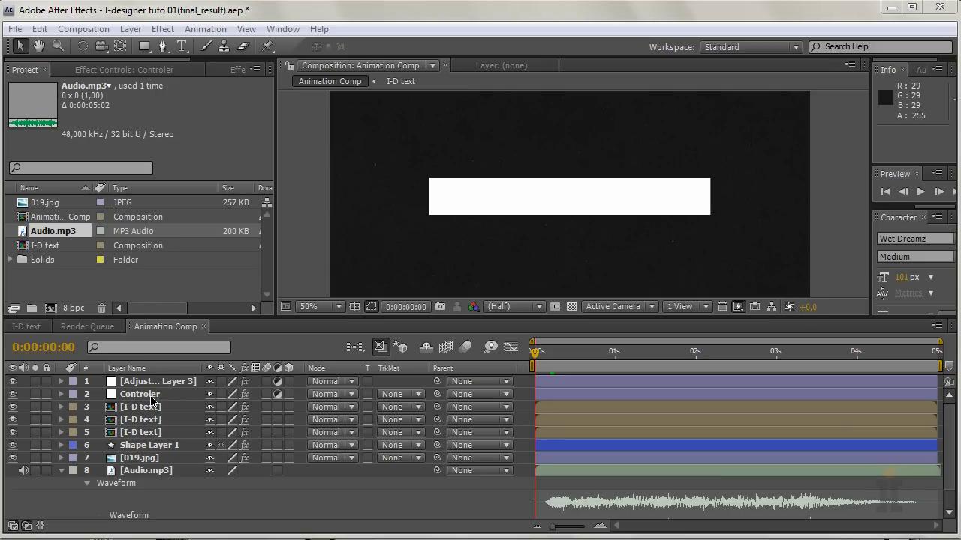
Preview the audio and add layer markers to the Controler layer on the beats
{"action": "left_click", "coordinate": [148, 397]}
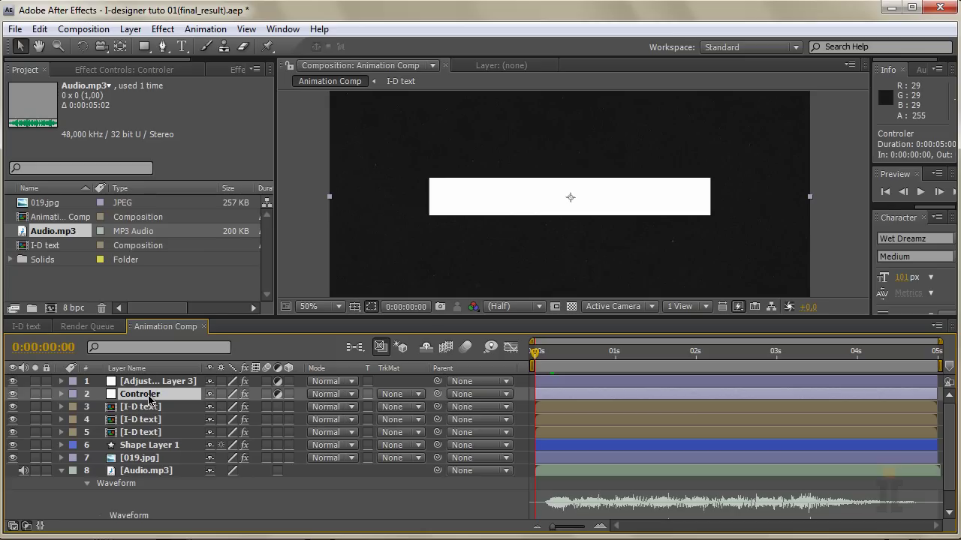
{"action": "key", "text": "KP_Decimal"}
{"action": "key", "text": "KP_Multiply"}
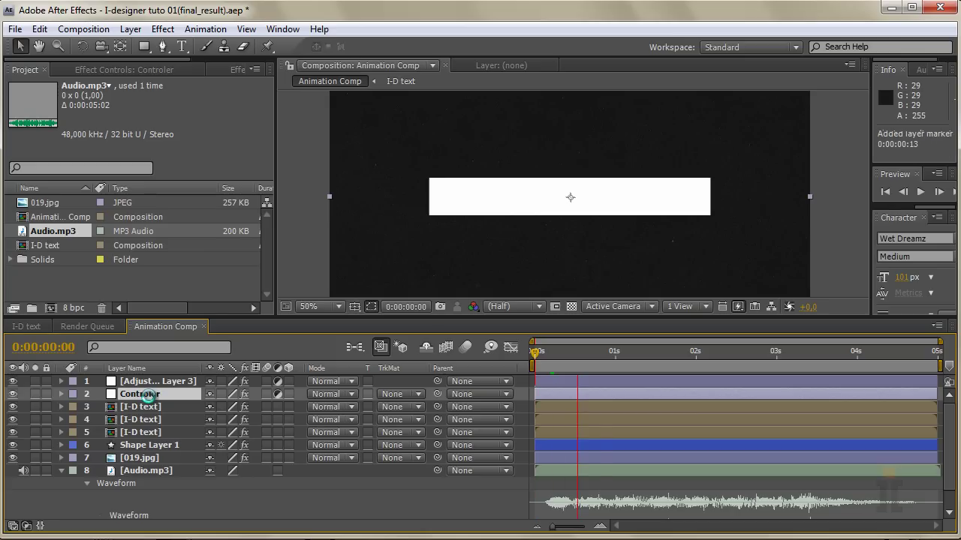
{"action": "key", "text": "KP_Multiply"}
{"action": "key", "text": "KP_Multiply"}
{"action": "key", "text": "KP_Multiply"}
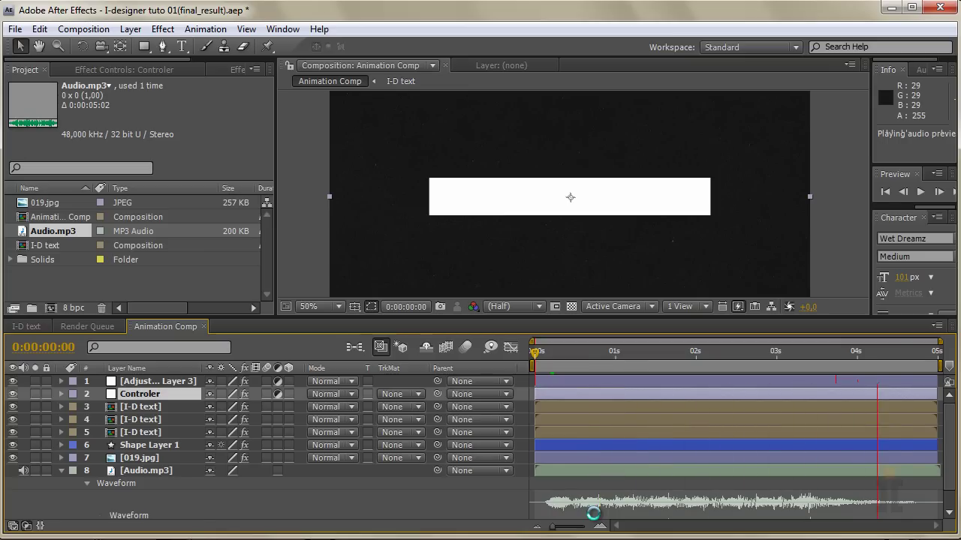
{"action": "key", "text": "KP_Multiply"}
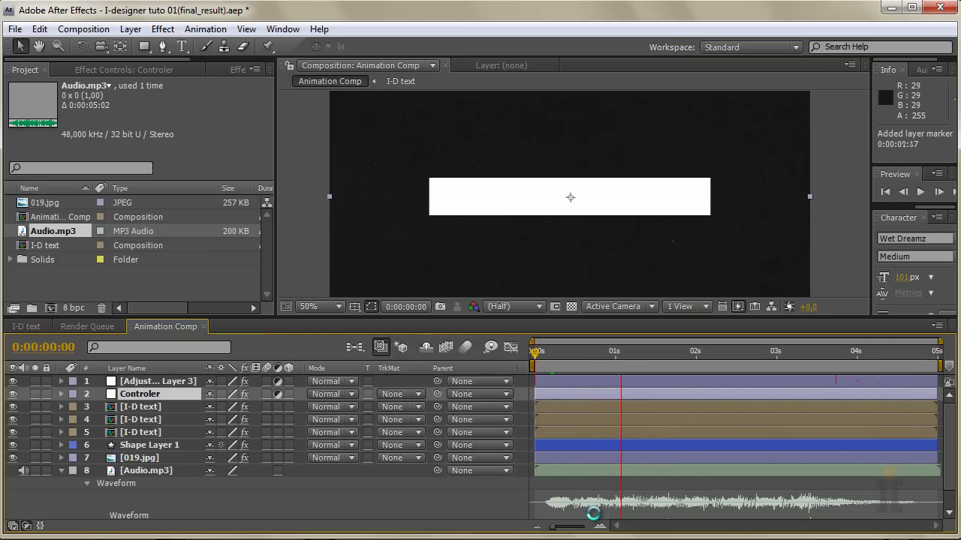
{"action": "key", "text": "KP_Multiply"}
{"action": "key", "text": "KP_Multiply"}
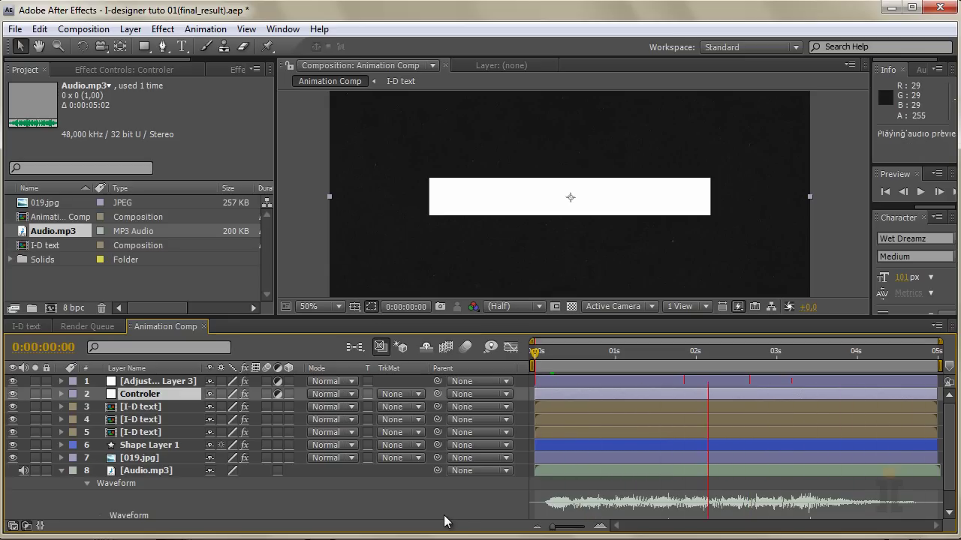
{"action": "key", "text": "KP_0"}
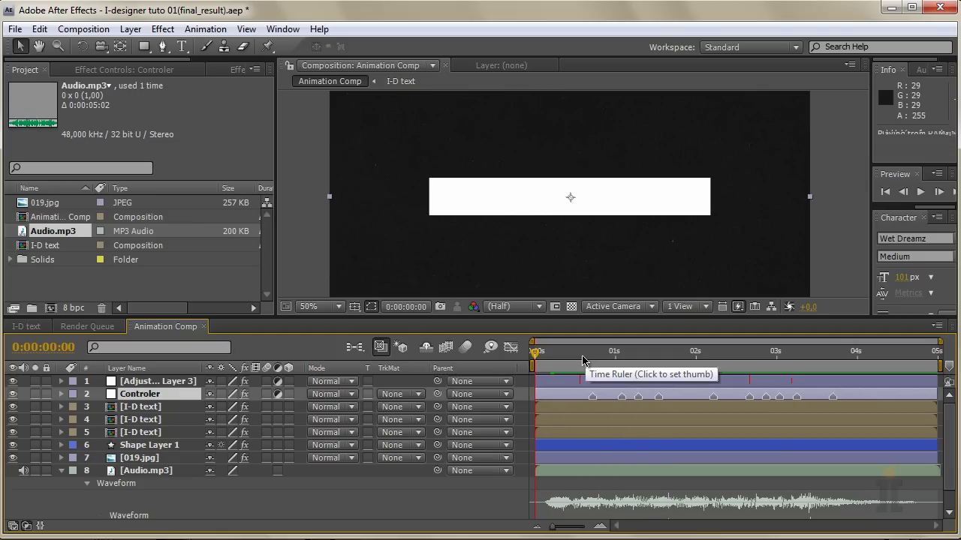
Audition the opening of the audio and add a marker to the Controler layer at 0:00:00:07
{"action": "left_click", "coordinate": [591, 397]}
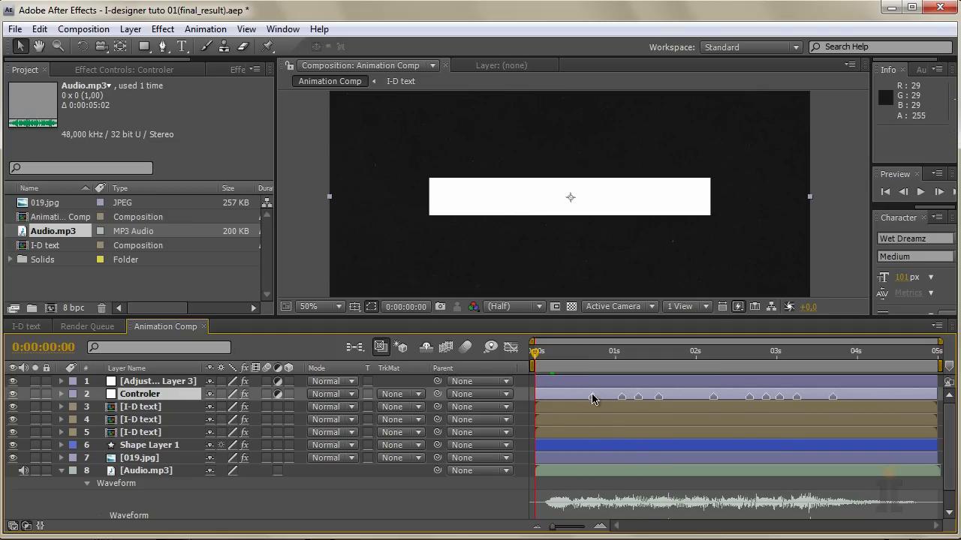
{"action": "left_click_drag", "start_coordinate": [588, 364], "coordinate": [592, 364]}
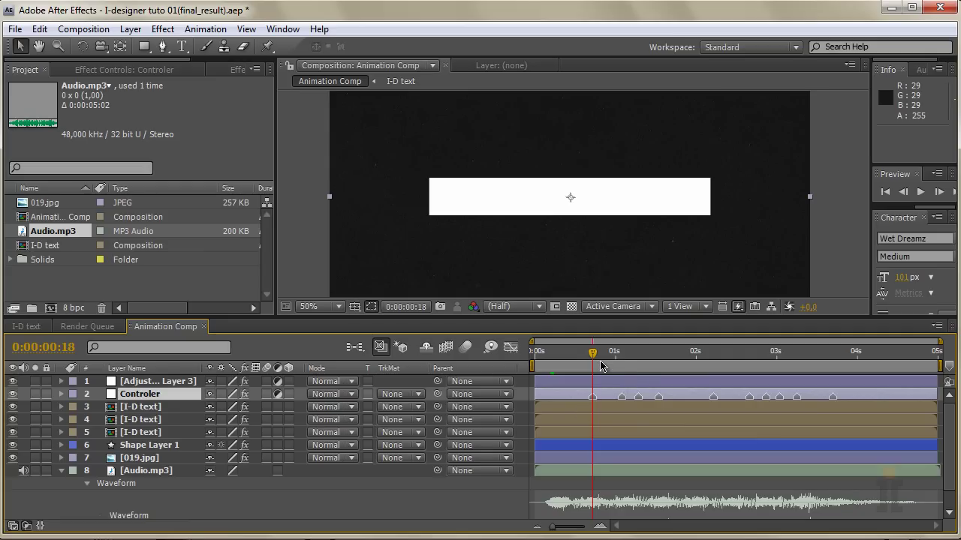
{"action": "left_click_drag", "start_coordinate": [620, 357], "coordinate": [539, 362]}
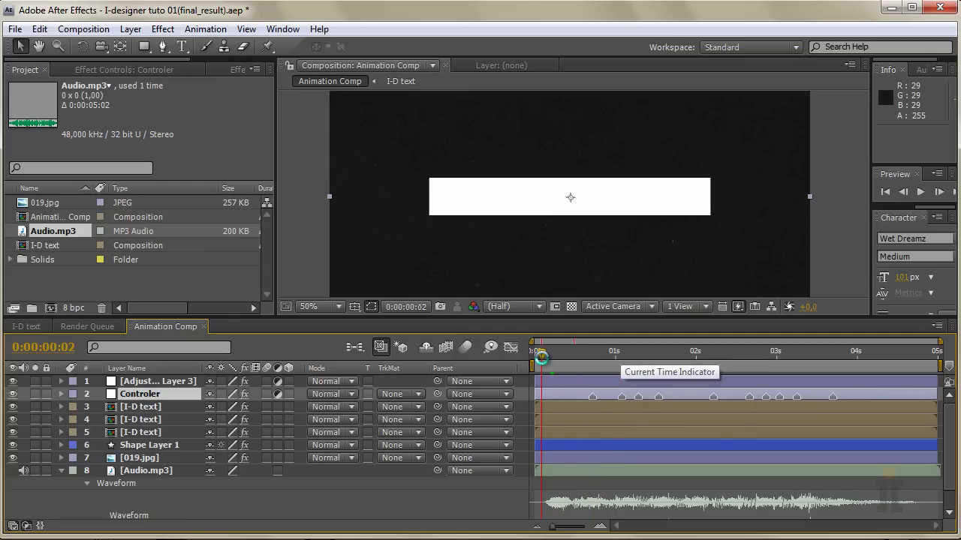
{"action": "key", "text": "KP_Decimal"}
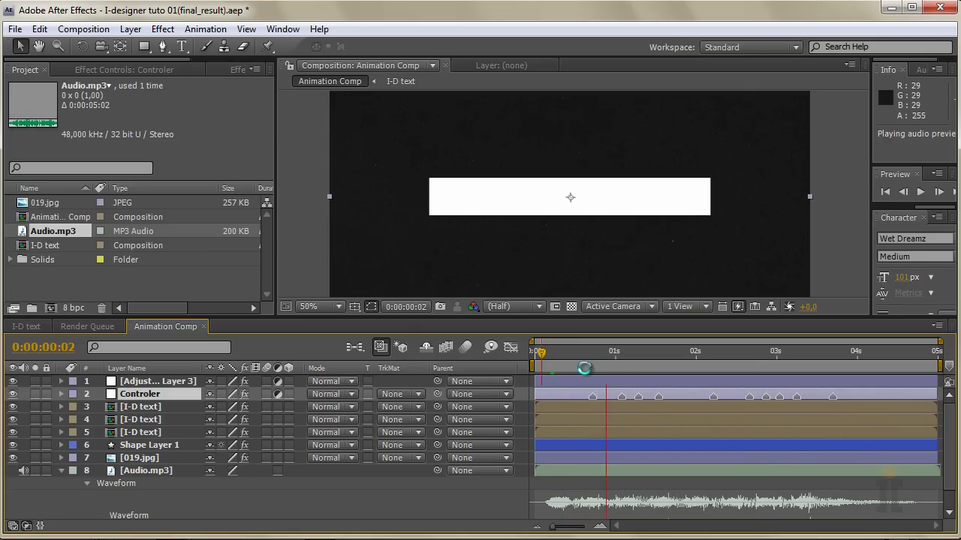
{"action": "left_click", "coordinate": [551, 354]}
{"action": "left_click", "coordinate": [557, 354]}
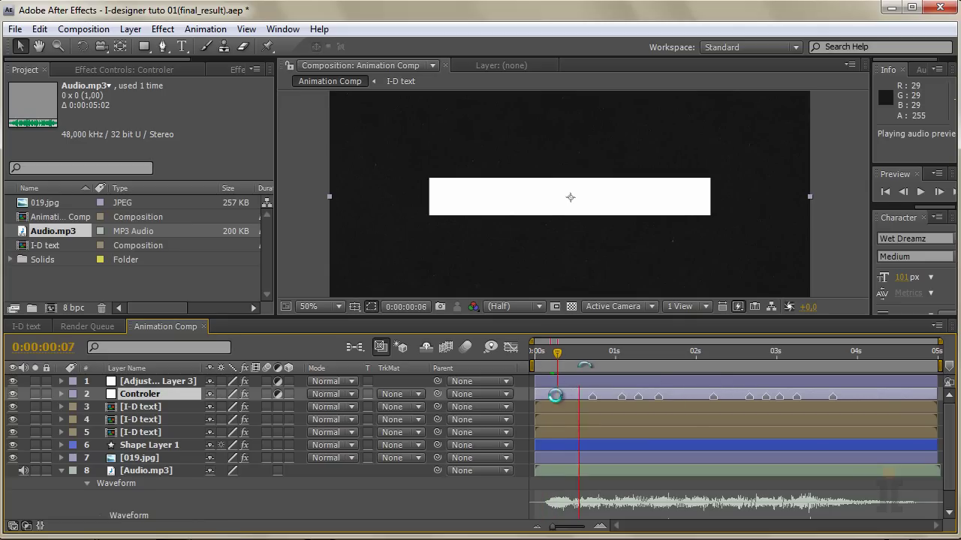
{"action": "right_click", "coordinate": [557, 398]}
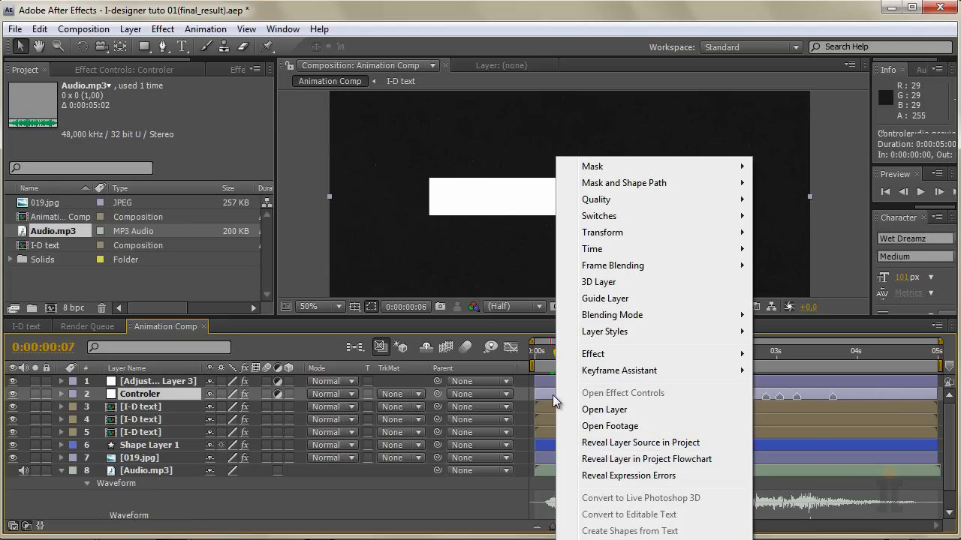
{"action": "left_click", "coordinate": [555, 396]}
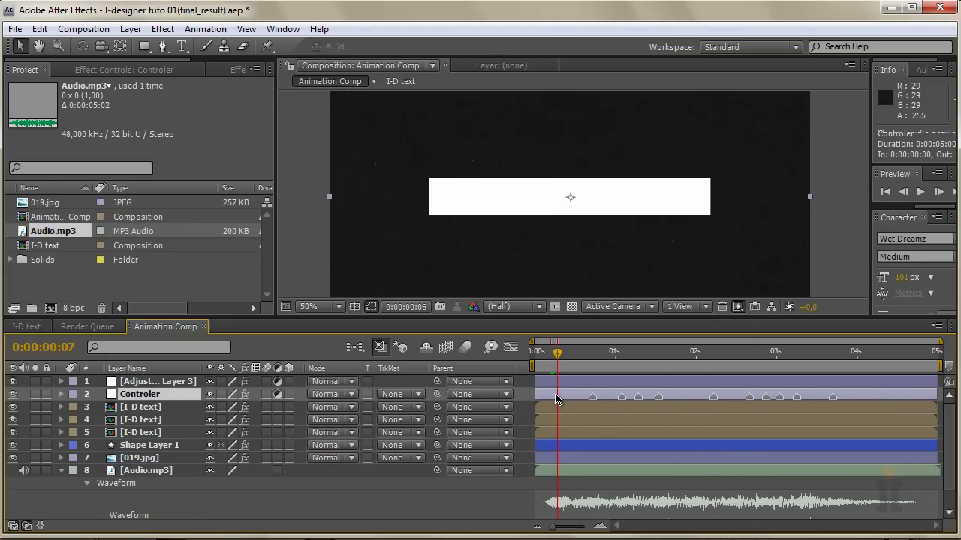
{"action": "key", "text": "KP_Decimal"}
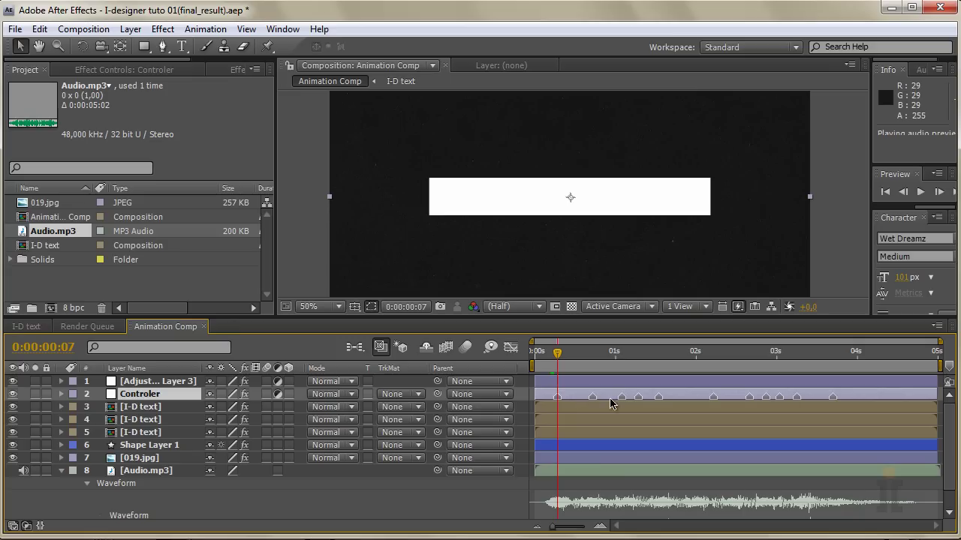
Retime Controler's markers to the audio: shift the third slightly earlier, the sixth to 0:00:02:04 and the last to 0:00:03:13
{"action": "left_click_drag", "start_coordinate": [621, 396], "coordinate": [608, 398]}
{"action": "key", "text": "KP_Decimal"}
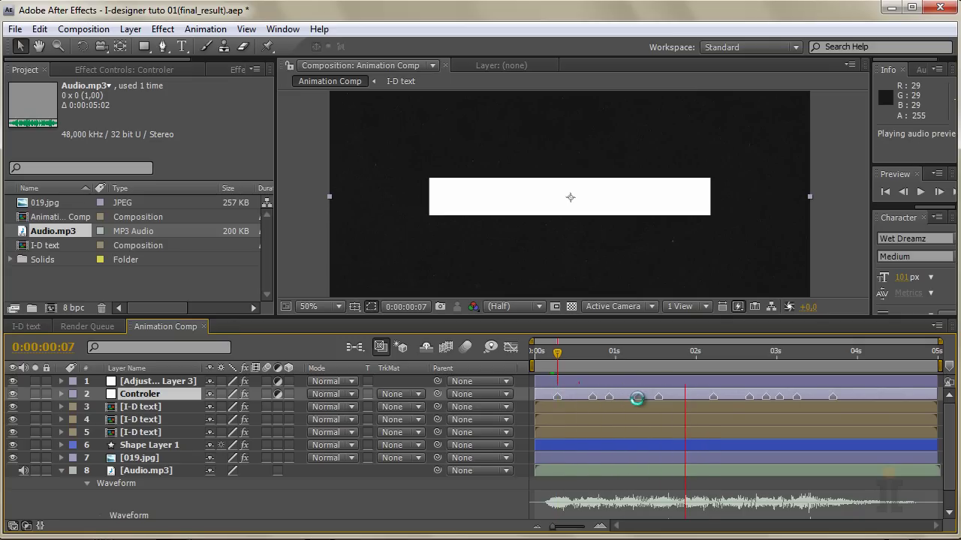
{"action": "left_click", "coordinate": [636, 399]}
{"action": "left_click_drag", "start_coordinate": [718, 404], "coordinate": [711, 404]}
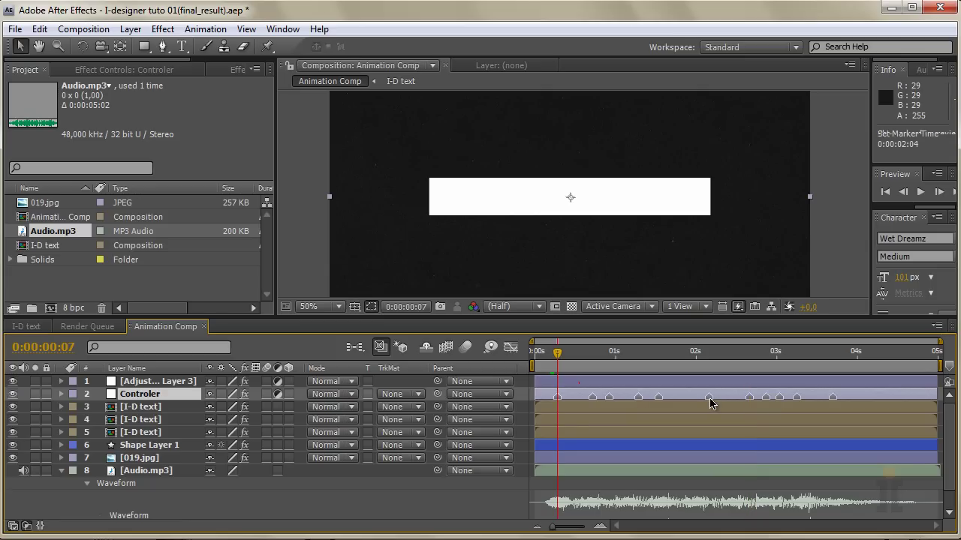
{"action": "key", "text": "KP_Decimal"}
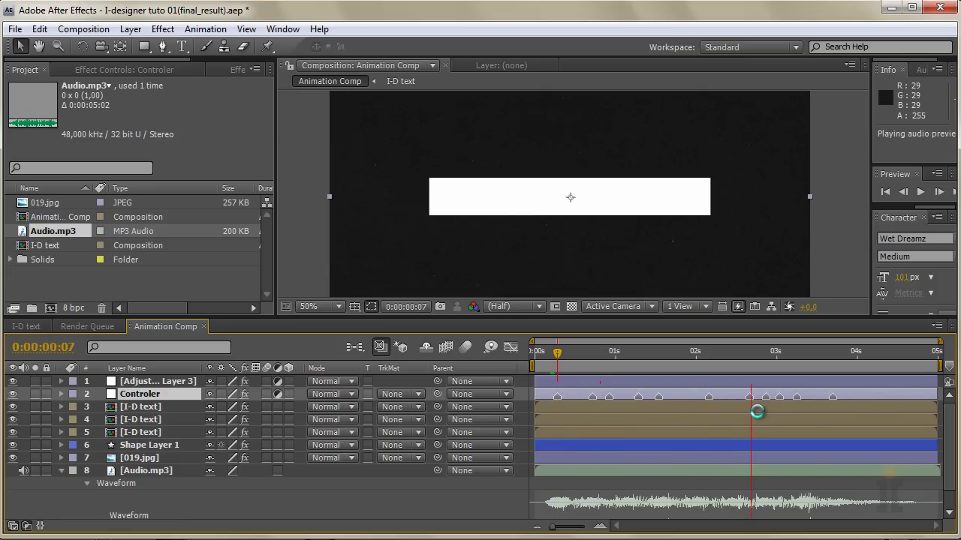
{"action": "left_click_drag", "start_coordinate": [832, 398], "coordinate": [818, 398]}
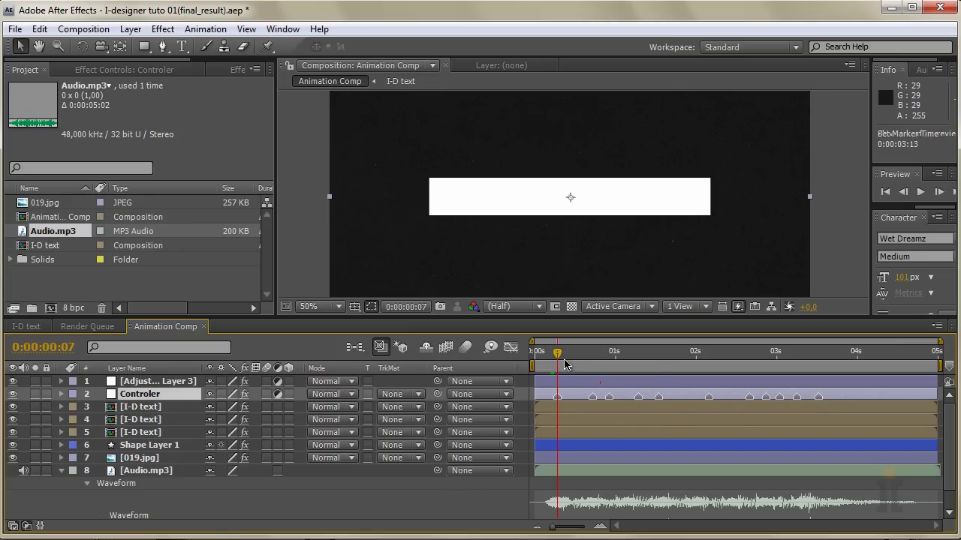
Show Controler's effect controls and enlarge their area to fit more effects
{"action": "key", "text": "Page_Down"}
{"action": "key", "text": "Page_Down"}
{"action": "mouse_move", "coordinate": [570, 358]}
{"action": "left_mouse_down"}
{"action": "mouse_move", "coordinate": [617, 359]}
{"action": "mouse_move", "coordinate": [557, 359]}
{"action": "left_mouse_up"}
{"action": "left_click", "coordinate": [109, 71]}
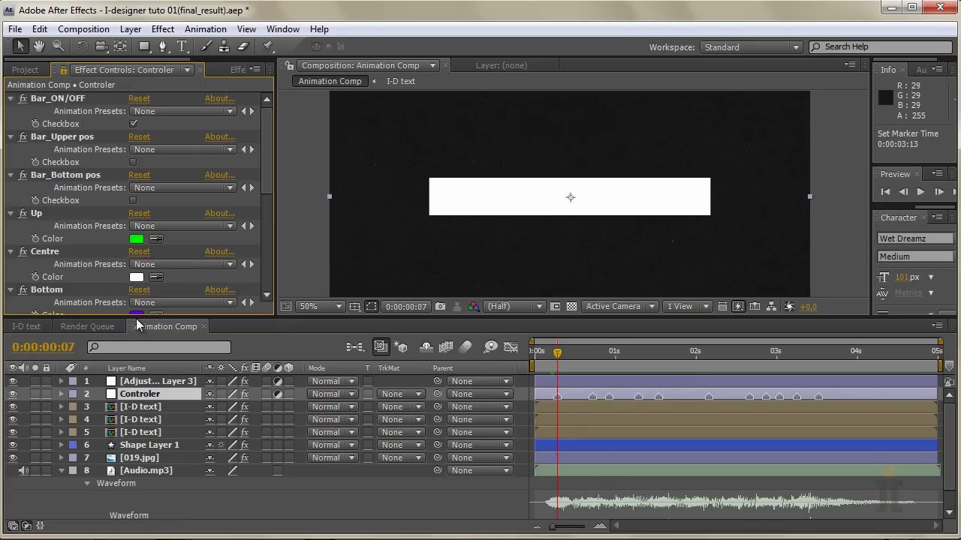
{"action": "left_click_drag", "start_coordinate": [134, 315], "coordinate": [167, 439]}
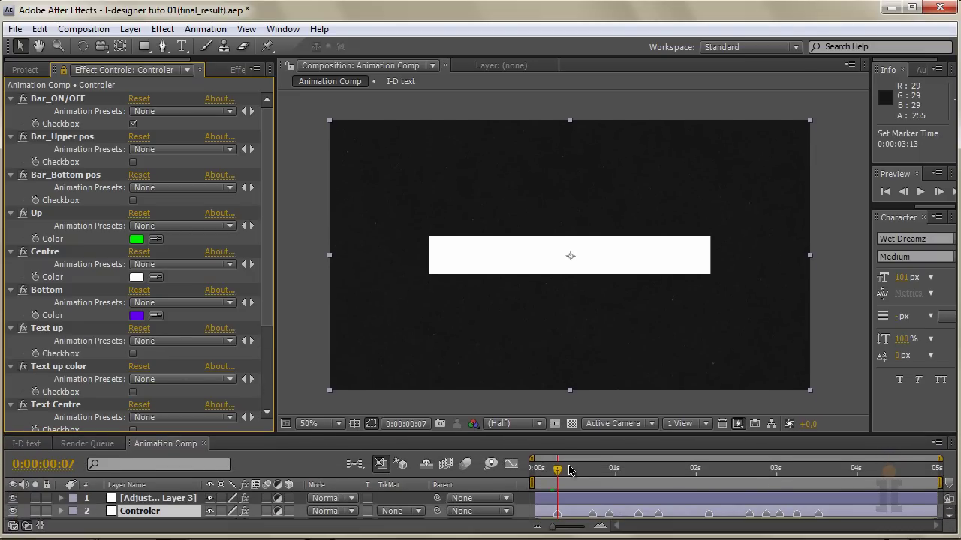
Enable keyframing at 0:00:00:00 for the Bar_ON/OFF, Bar_Upper pos and Bar_Bottom pos checkboxes, leaving the Up and Centre colors without keyframes
{"action": "left_click_drag", "start_coordinate": [562, 473], "coordinate": [535, 472]}
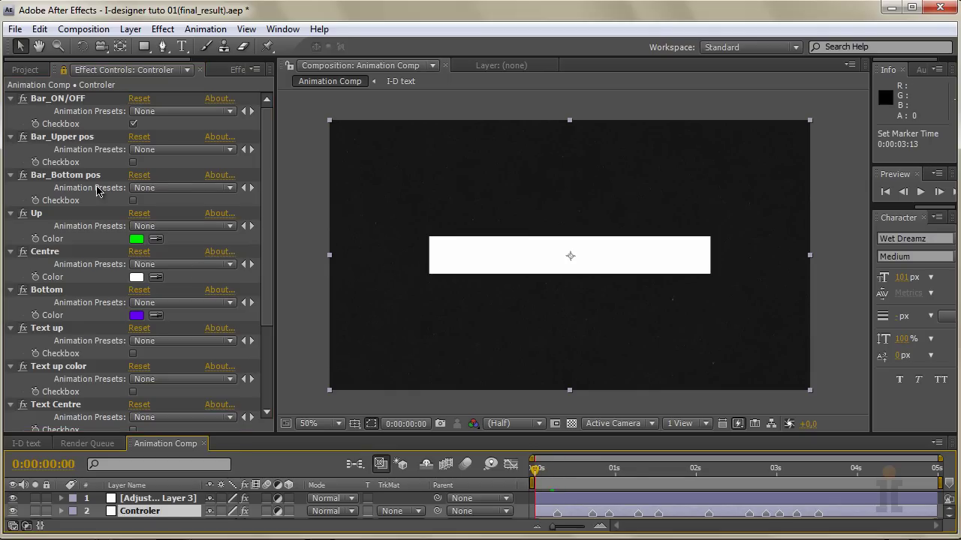
{"action": "left_click", "coordinate": [36, 124]}
{"action": "left_click", "coordinate": [36, 162]}
{"action": "left_click", "coordinate": [35, 200]}
{"action": "left_click", "coordinate": [36, 239]}
{"action": "left_click", "coordinate": [35, 277]}
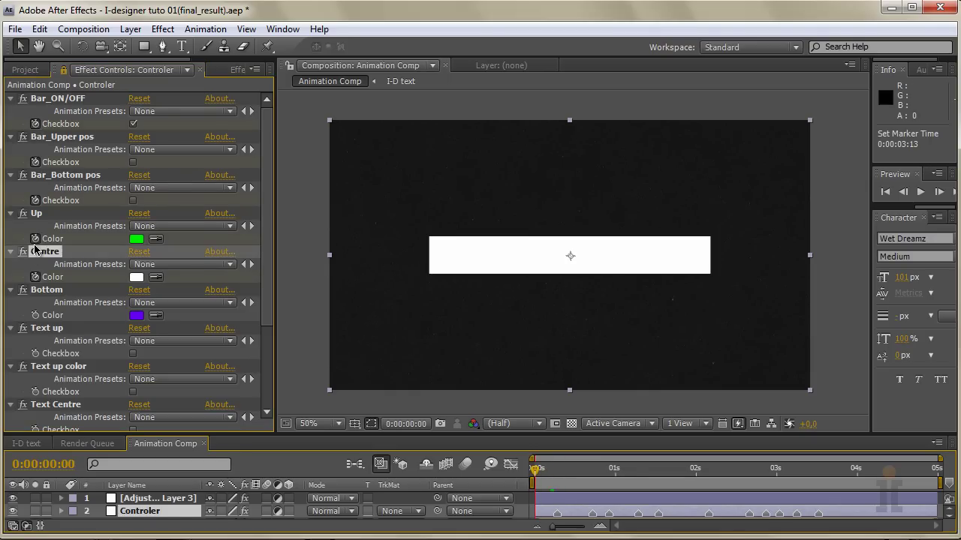
{"action": "left_click", "coordinate": [35, 239]}
{"action": "left_click", "coordinate": [35, 200]}
{"action": "left_click", "coordinate": [35, 201]}
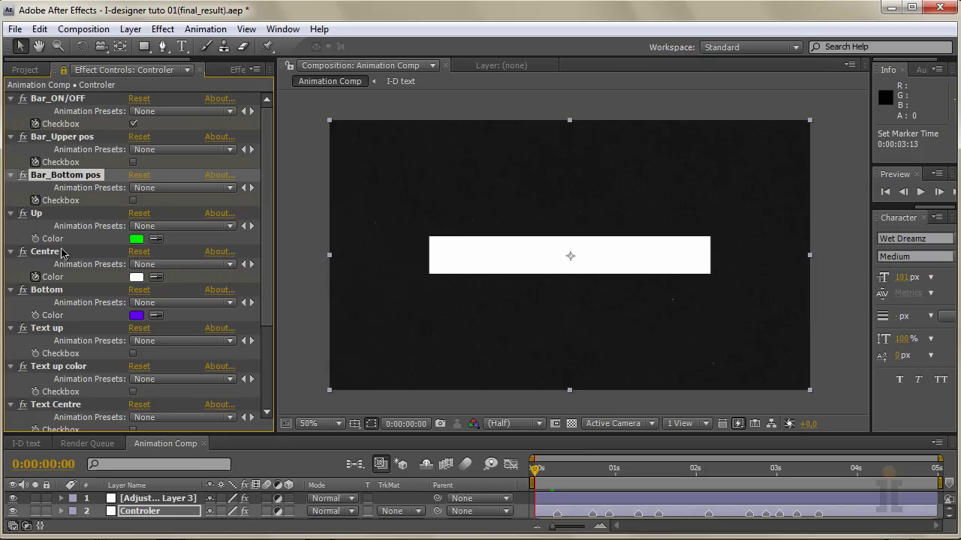
{"action": "left_click", "coordinate": [36, 277]}
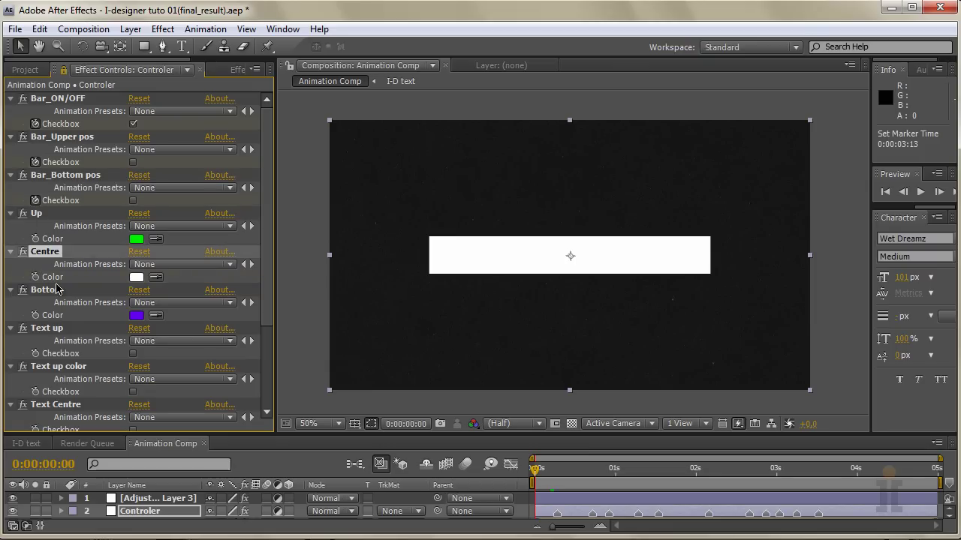
Enable keyframing at 0:00:00:00 for the checkboxes of Text up, Text Centre, Text Bottom and their three color effects
{"action": "left_click", "coordinate": [36, 353]}
{"action": "scroll", "coordinate": [41, 381], "scroll_direction": "down", "scroll_amount": 1}
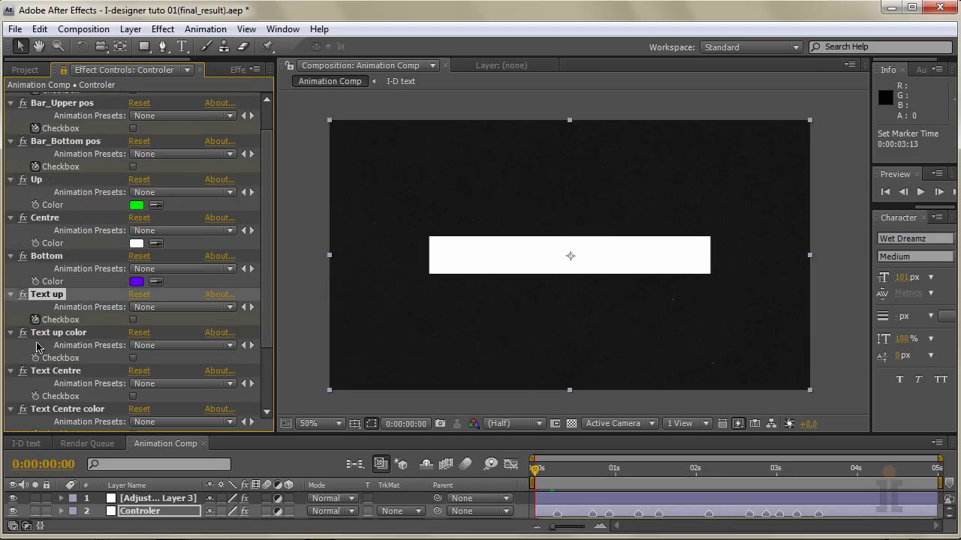
{"action": "left_click", "coordinate": [35, 359]}
{"action": "left_click", "coordinate": [35, 396]}
{"action": "scroll", "coordinate": [39, 398], "scroll_direction": "down", "scroll_amount": 1}
{"action": "left_click", "coordinate": [36, 401]}
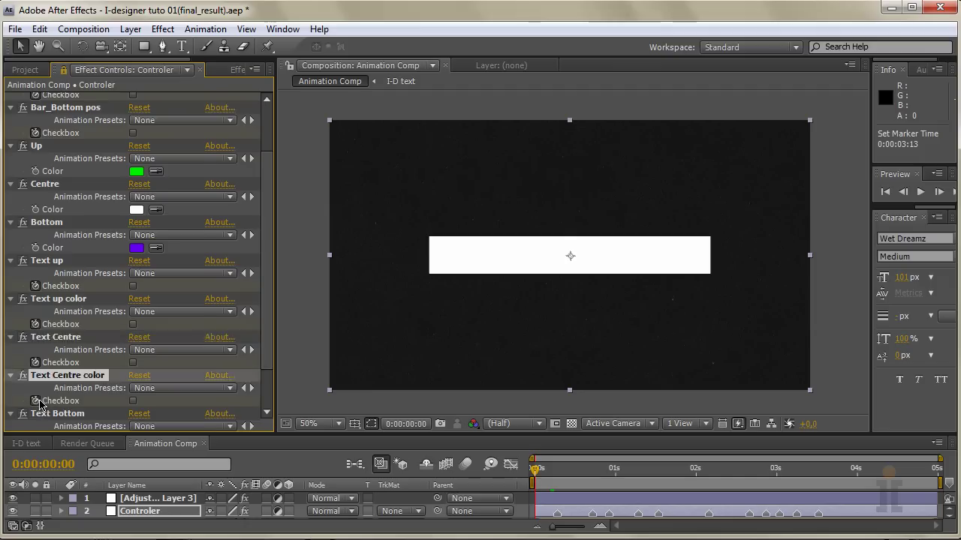
{"action": "scroll", "coordinate": [42, 405], "scroll_direction": "down", "scroll_amount": 1}
{"action": "left_click", "coordinate": [35, 387]}
{"action": "left_click", "coordinate": [35, 425]}
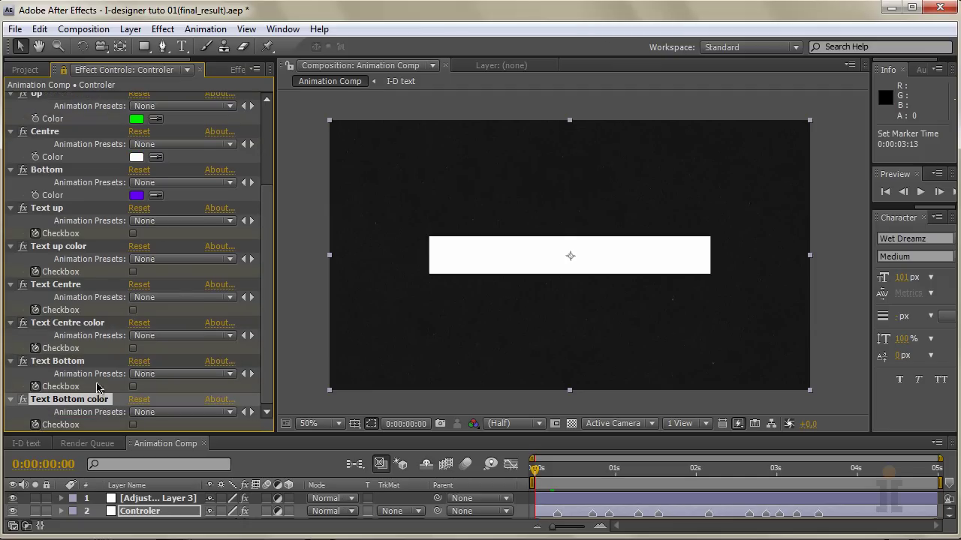
Turn on the Text Centre checkbox at the first marker, 0:00:00:07
{"action": "scroll", "coordinate": [114, 287], "scroll_direction": "up", "scroll_amount": 3}
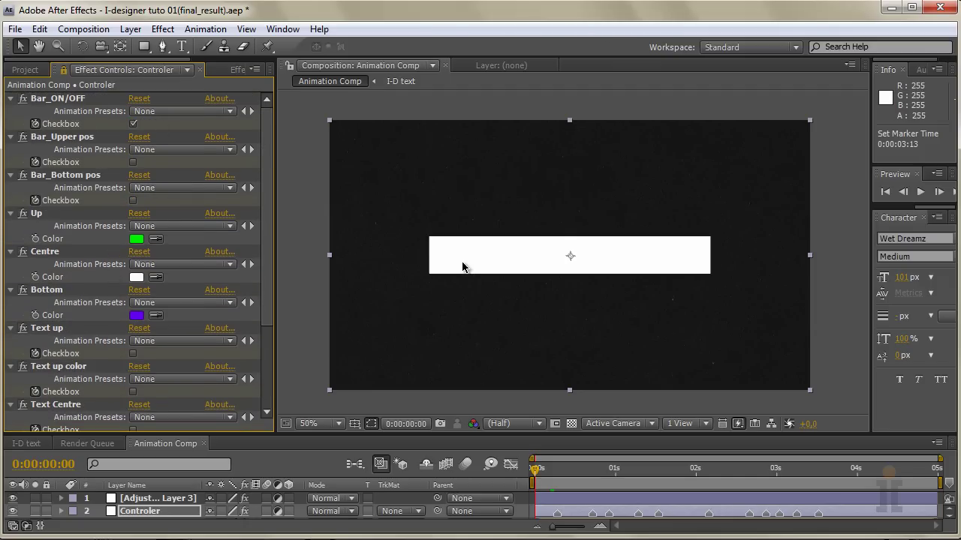
{"action": "left_click_drag", "start_coordinate": [539, 478], "coordinate": [557, 477]}
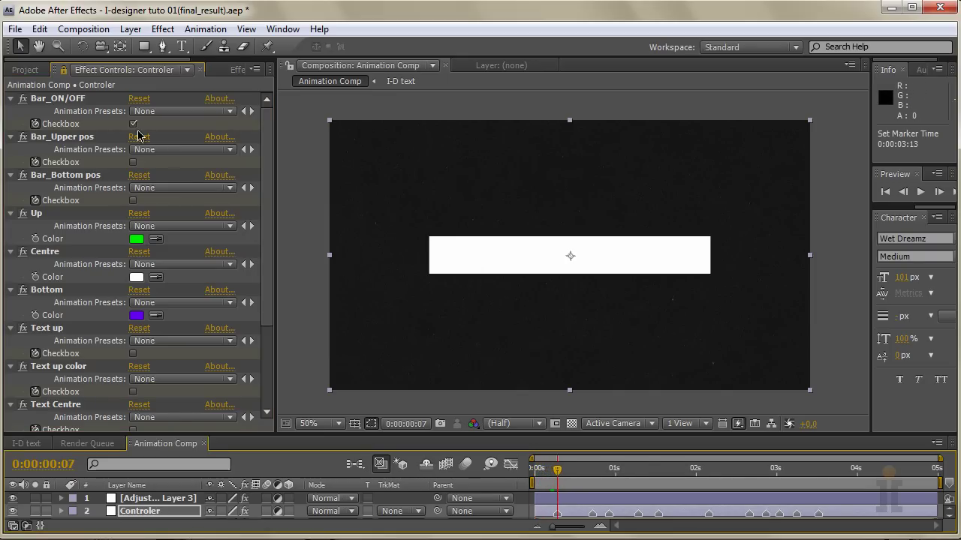
{"action": "scroll", "coordinate": [152, 289], "scroll_direction": "down", "scroll_amount": 3}
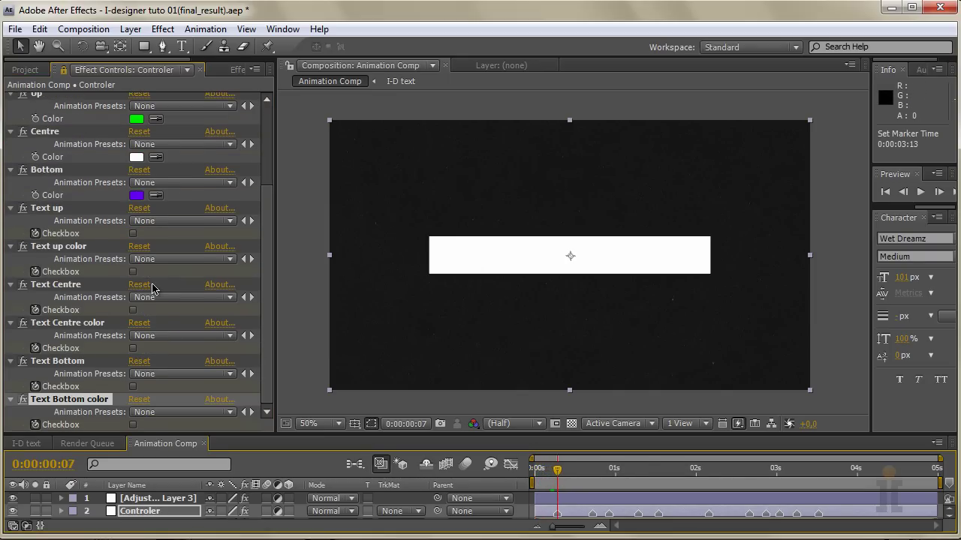
{"action": "left_click", "coordinate": [20, 298]}
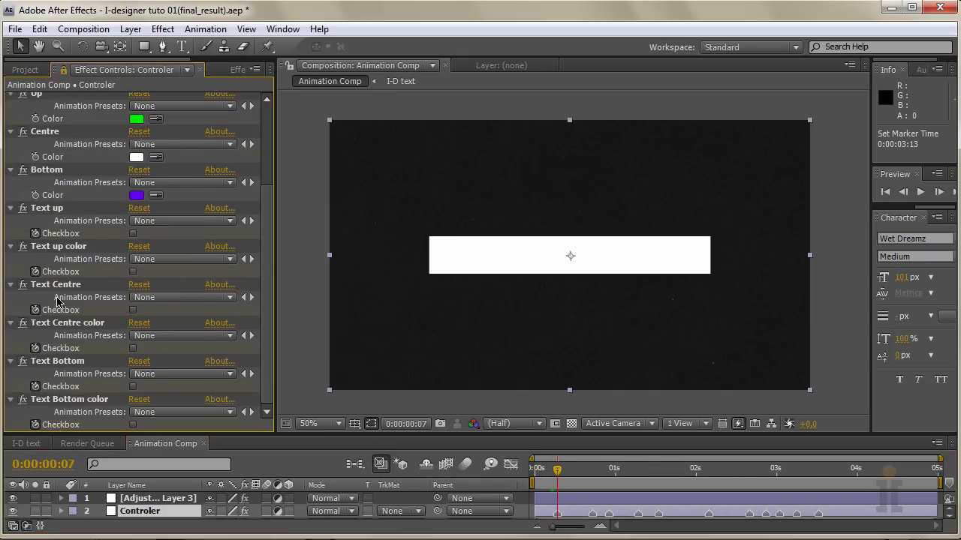
{"action": "left_click", "coordinate": [133, 310]}
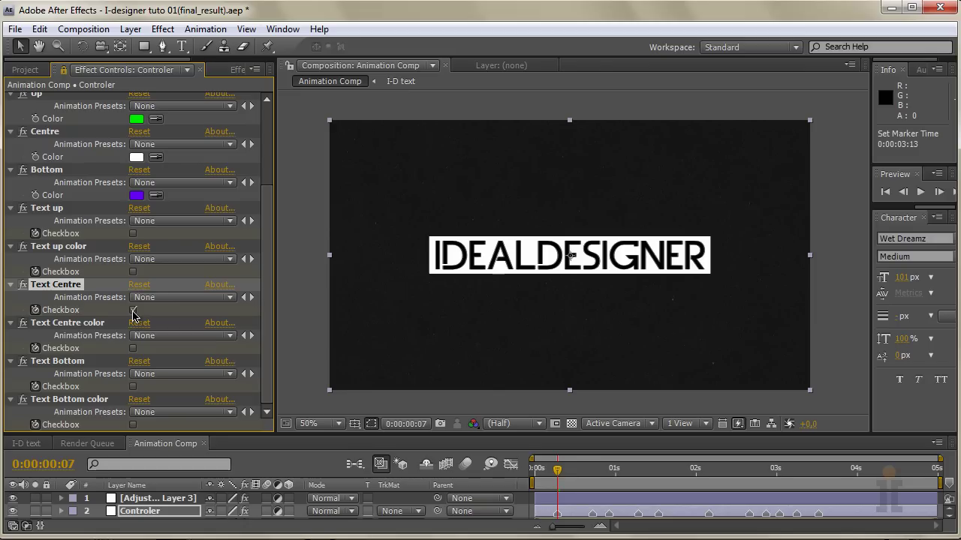
Toggle the Text Centre checkbox at the second marker, 0:00:00:18, and leave it on
{"action": "left_click_drag", "start_coordinate": [557, 470], "coordinate": [596, 473]}
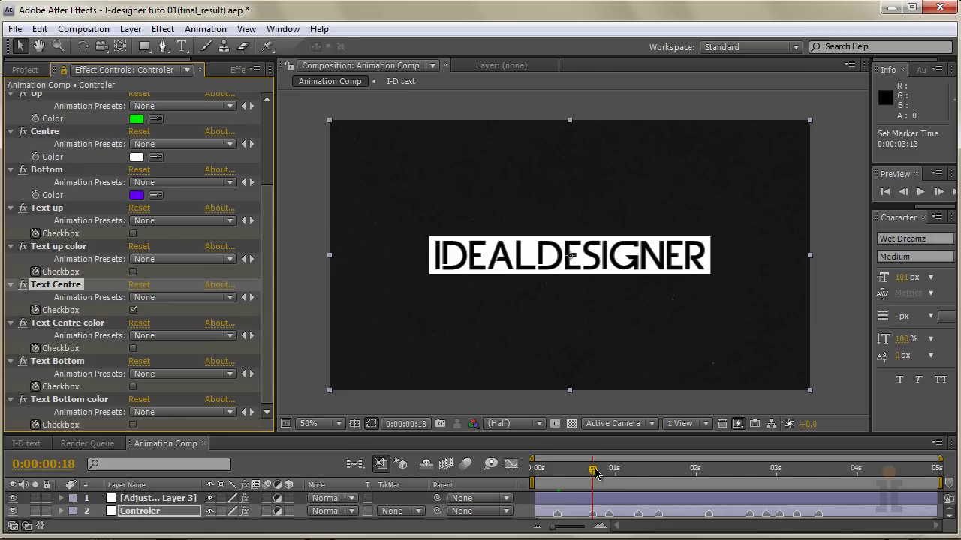
{"action": "left_click", "coordinate": [133, 310]}
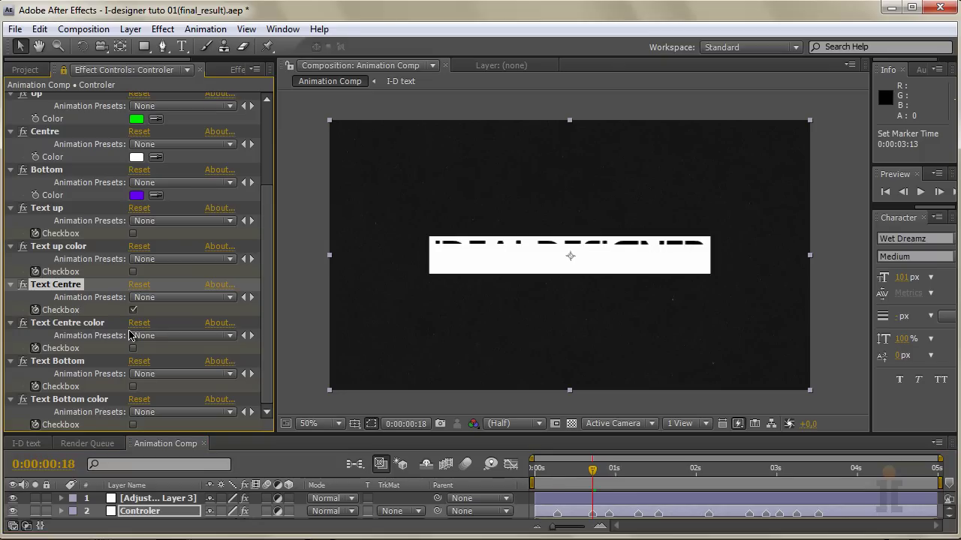
{"action": "scroll", "coordinate": [129, 333], "scroll_direction": "up", "scroll_amount": 4}
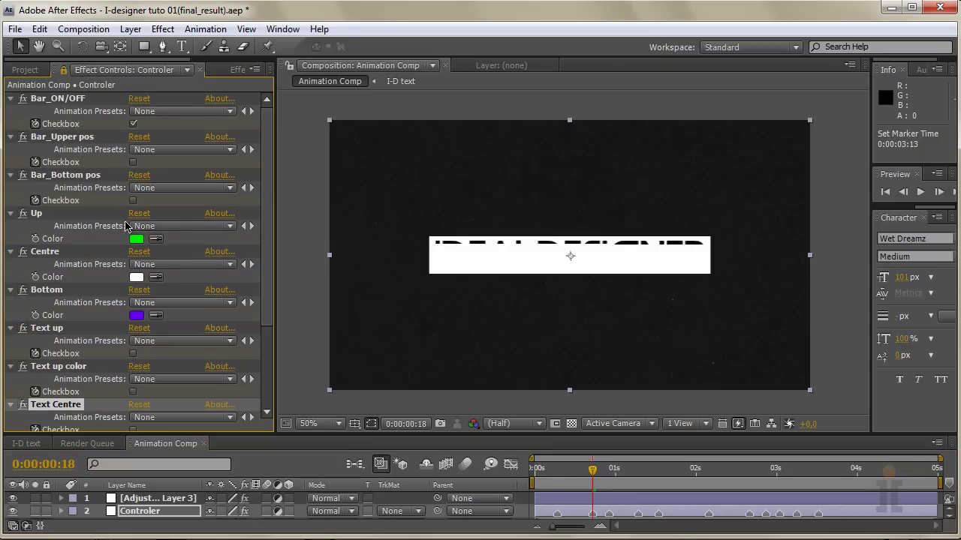
Turn on Bar_Upper pos at 0:00:00:18, and at the 0:00:00:23 marker turn it off and turn on Bar_Bottom pos
{"action": "left_click", "coordinate": [133, 162]}
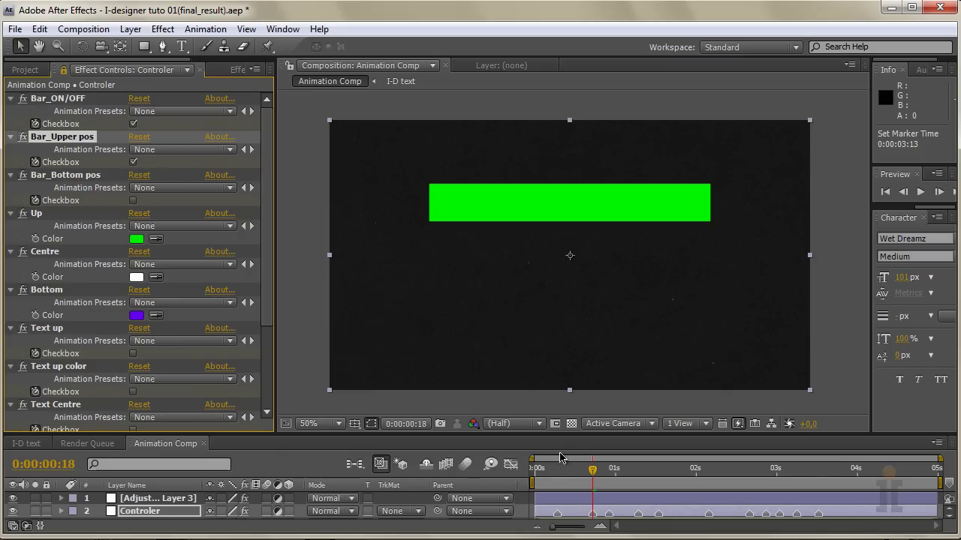
{"action": "left_click_drag", "start_coordinate": [592, 470], "coordinate": [609, 476]}
{"action": "left_click", "coordinate": [133, 162]}
{"action": "left_click", "coordinate": [133, 201]}
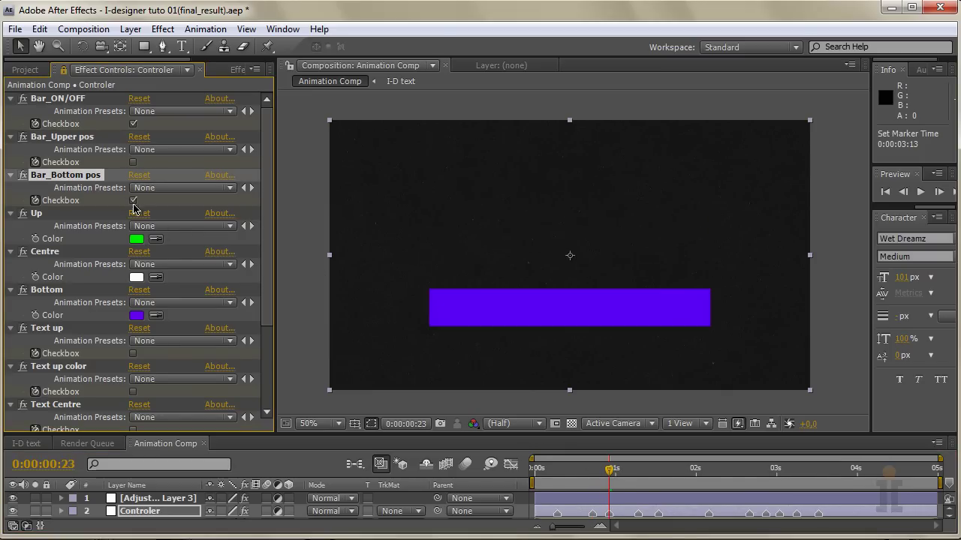
Turn on Controler's Text Bottom checkbox at the 0:00:01:07 marker
{"action": "left_click_drag", "start_coordinate": [608, 470], "coordinate": [637, 470]}
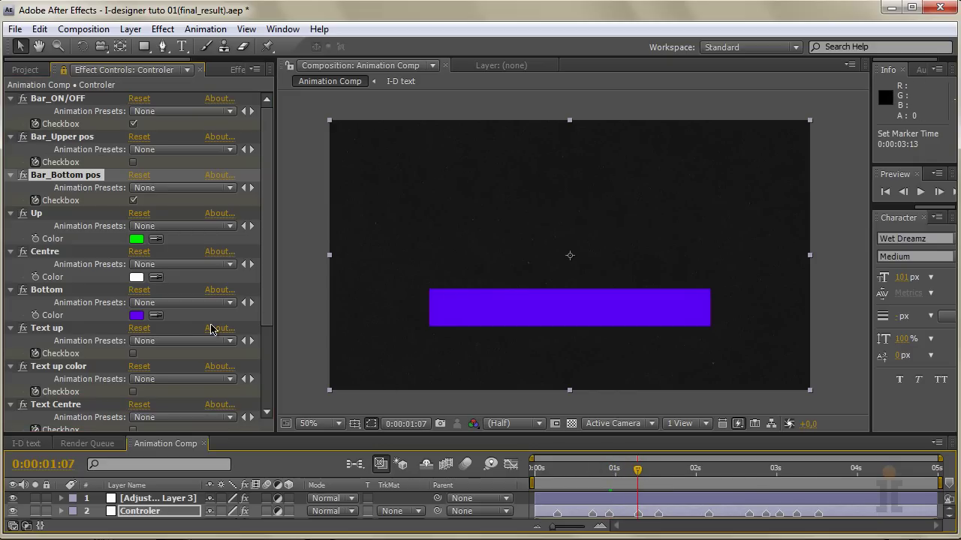
{"action": "scroll", "coordinate": [190, 325], "scroll_direction": "down", "scroll_amount": 3}
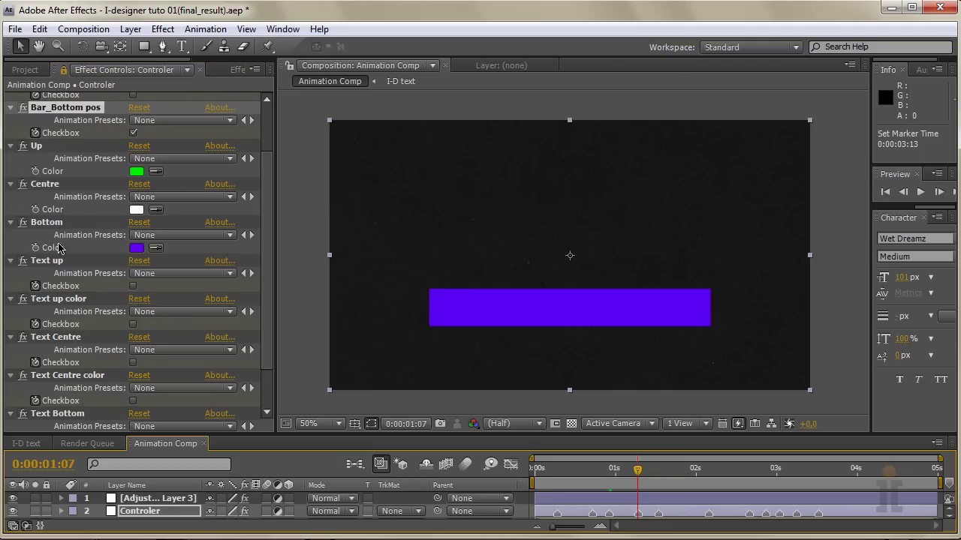
{"action": "scroll", "coordinate": [65, 330], "scroll_direction": "down", "scroll_amount": 1}
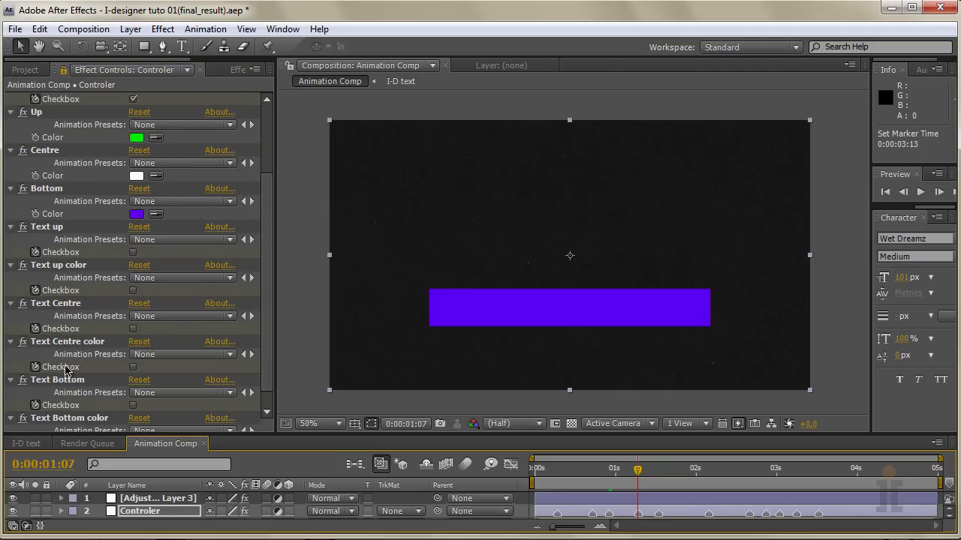
{"action": "left_click", "coordinate": [132, 406]}
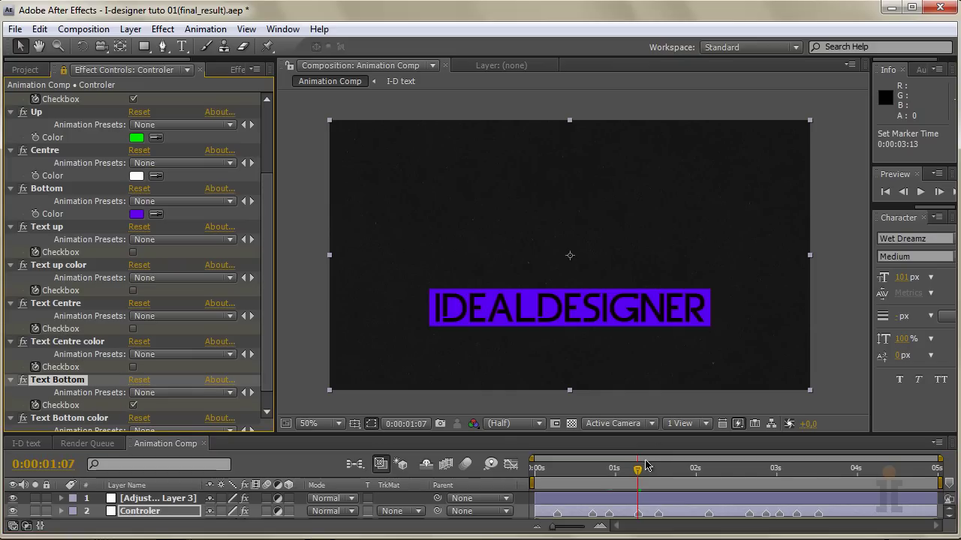
At the 0:00:01:13 marker, turn off the Bar_ON/OFF checkbox and turn on the Text Bottom color checkbox
{"action": "left_click_drag", "start_coordinate": [642, 471], "coordinate": [661, 470]}
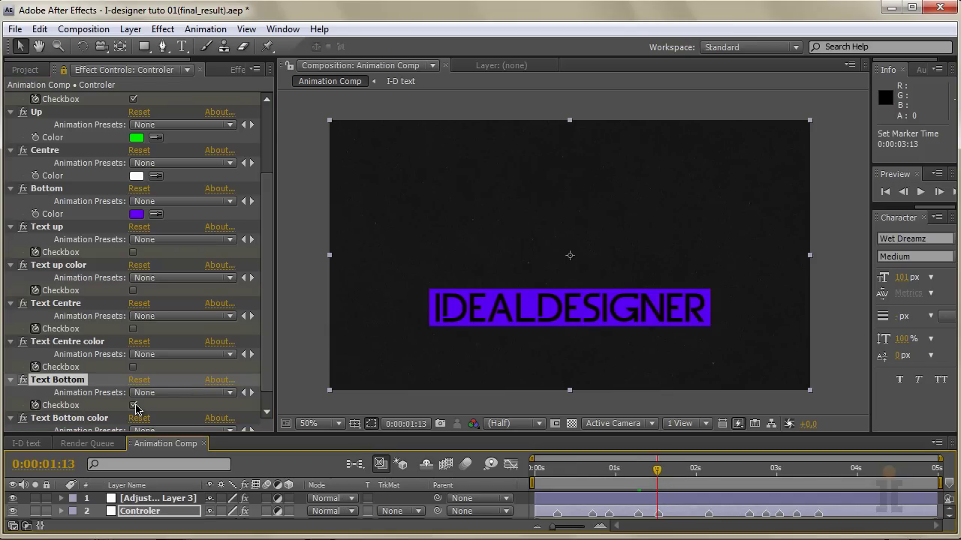
{"action": "scroll", "coordinate": [136, 409], "scroll_direction": "up", "scroll_amount": 3}
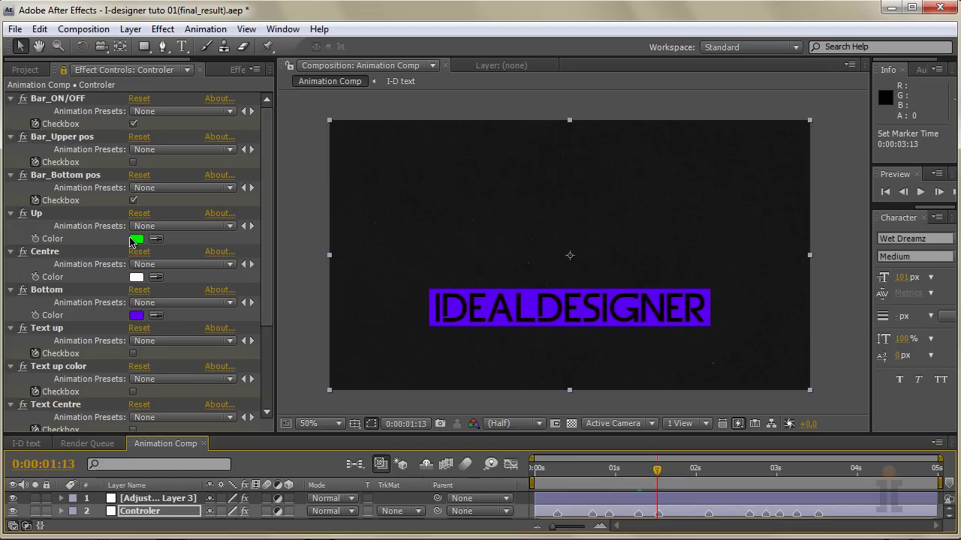
{"action": "left_click", "coordinate": [134, 125]}
{"action": "scroll", "coordinate": [135, 225], "scroll_direction": "down", "scroll_amount": 3}
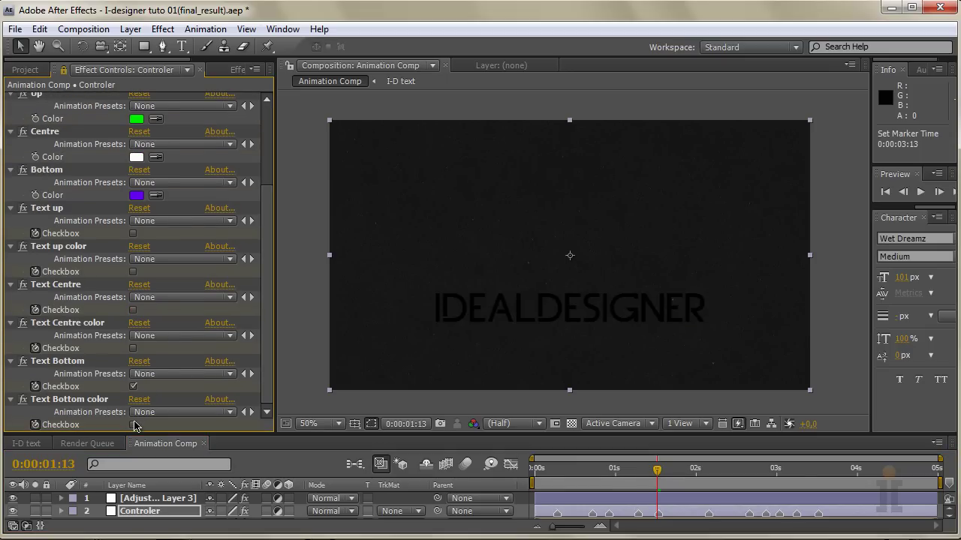
{"action": "left_click", "coordinate": [133, 425]}
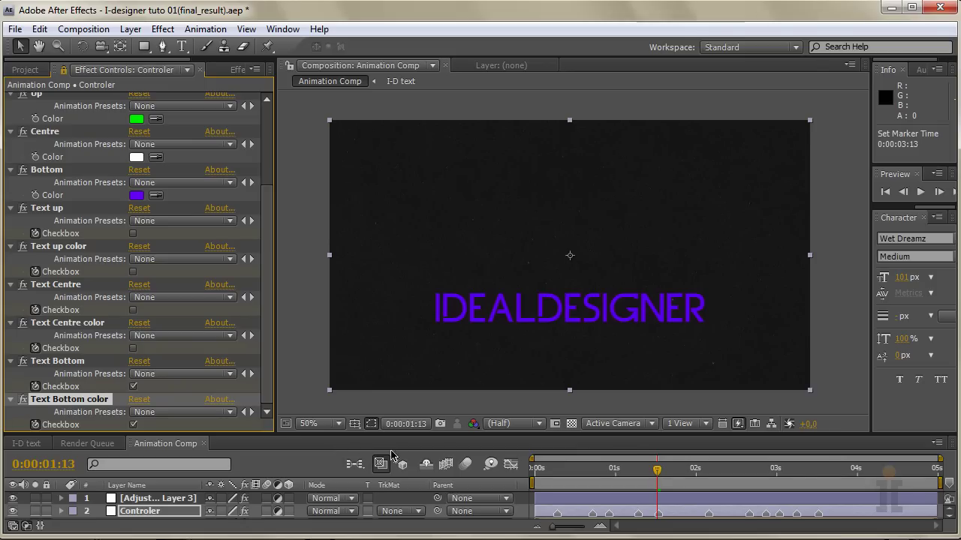
At the 0:00:02:04 marker, turn on the Text Centre, Text Centre color, Text up and Text up color checkboxes
{"action": "left_click_drag", "start_coordinate": [658, 471], "coordinate": [709, 473]}
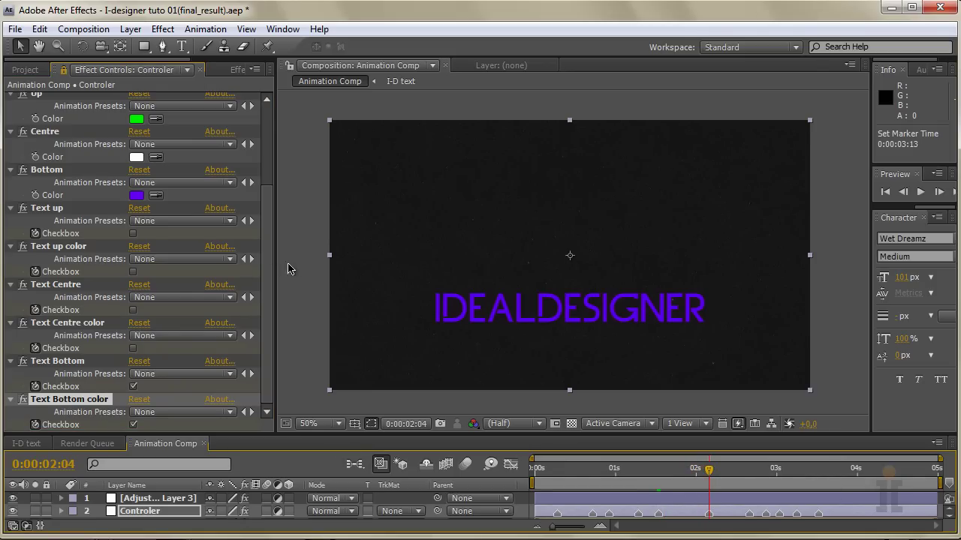
{"action": "left_click", "coordinate": [132, 349]}
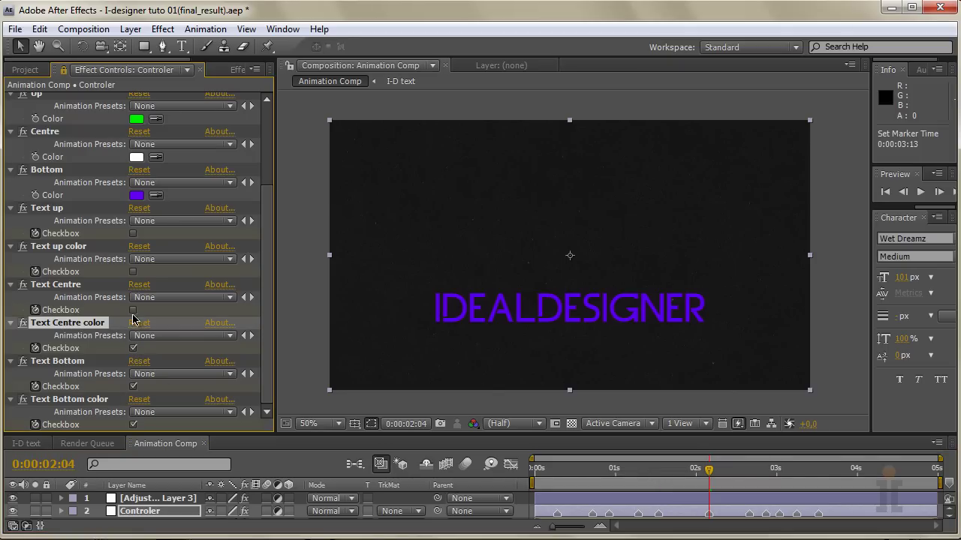
{"action": "left_click", "coordinate": [133, 310]}
{"action": "left_click", "coordinate": [133, 272]}
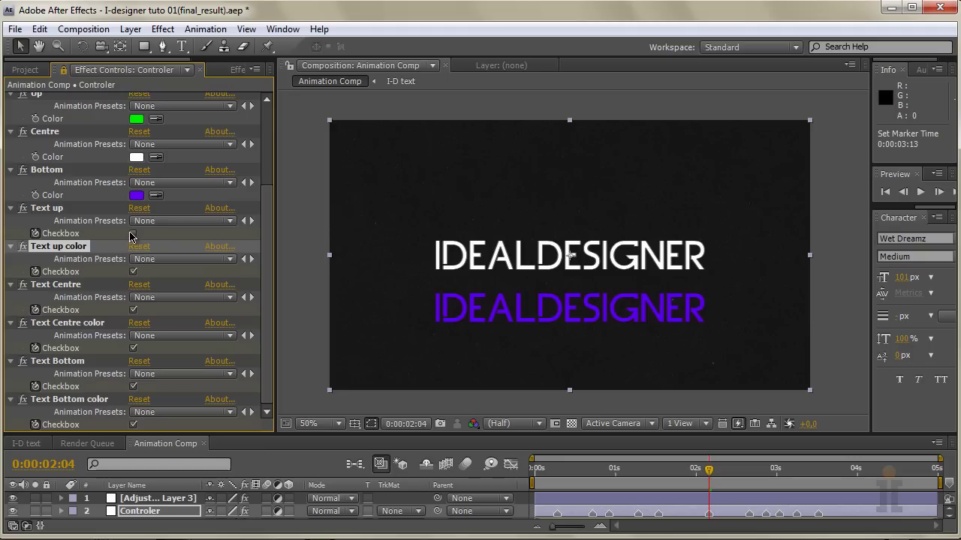
{"action": "left_click", "coordinate": [133, 233]}
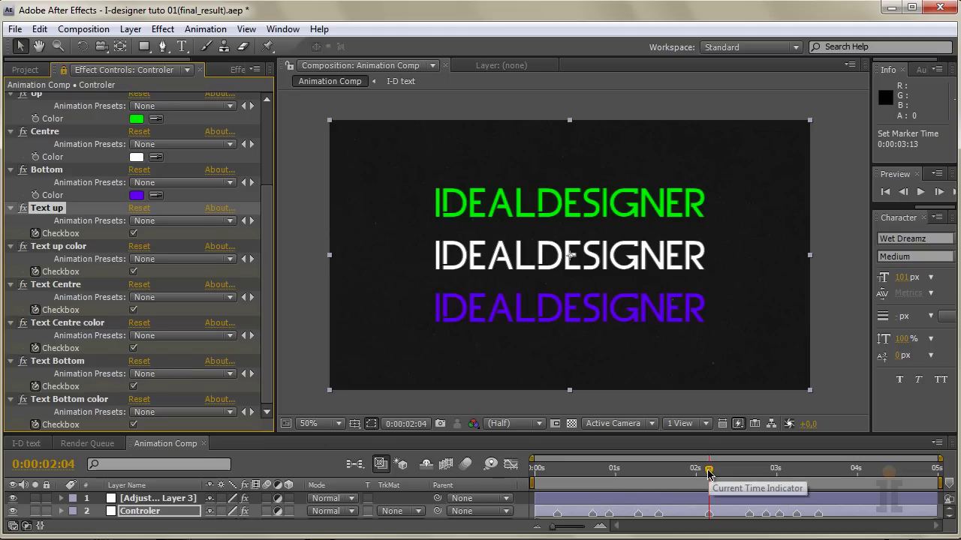
Turn off the Text Centre checkbox at the 0:00:02:17 marker, leaving Text Bottom color on
{"action": "left_click_drag", "start_coordinate": [710, 471], "coordinate": [752, 476]}
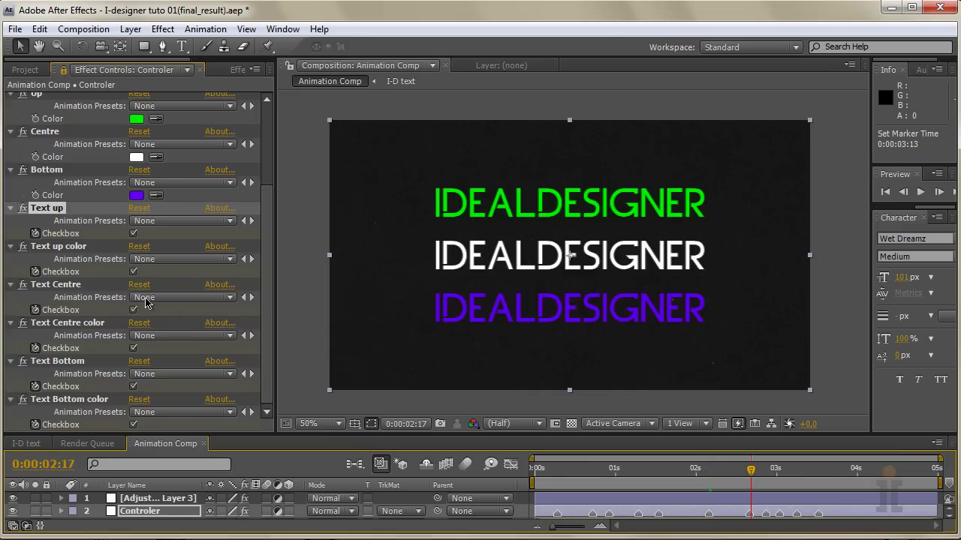
{"action": "left_click", "coordinate": [133, 425]}
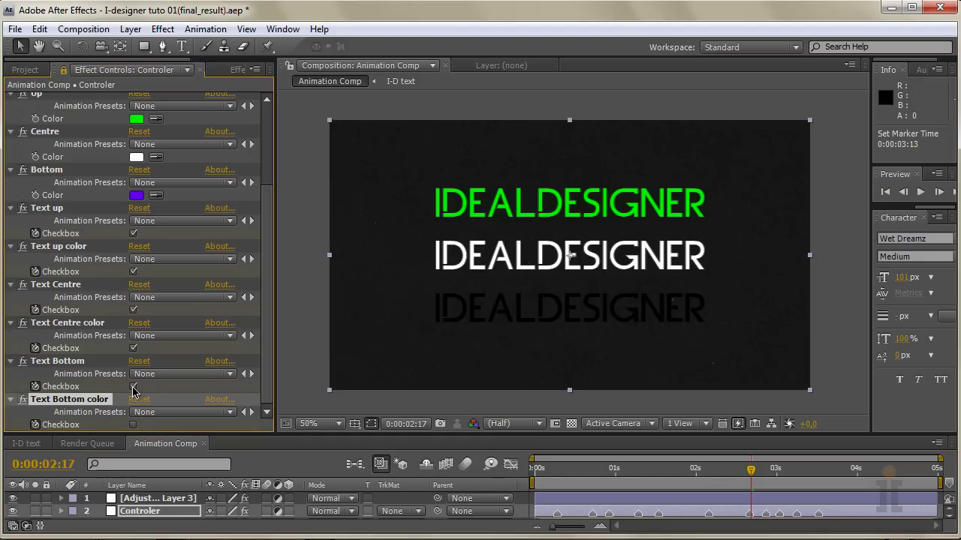
{"action": "left_click", "coordinate": [134, 425]}
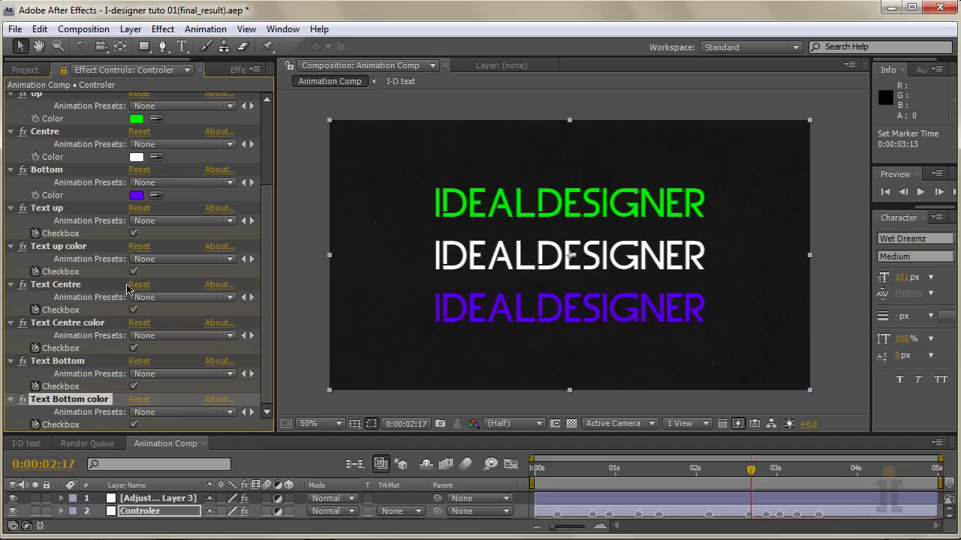
{"action": "left_click", "coordinate": [134, 310]}
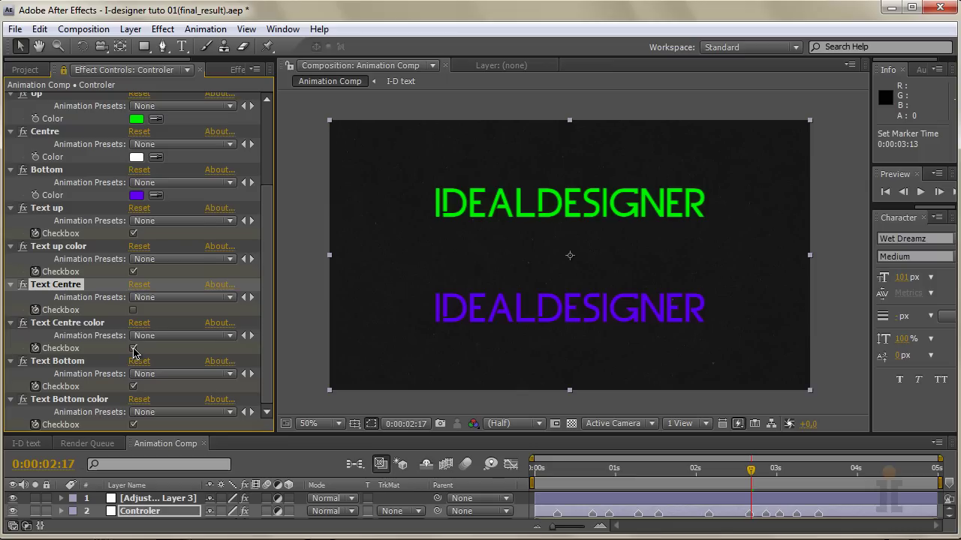
At 0:00:02:17, turn on Bar_ON/OFF and turn off Bar_Bottom pos, leaving Text Centre off
{"action": "scroll", "coordinate": [133, 150], "scroll_direction": "up", "scroll_amount": 3}
{"action": "left_click", "coordinate": [134, 125]}
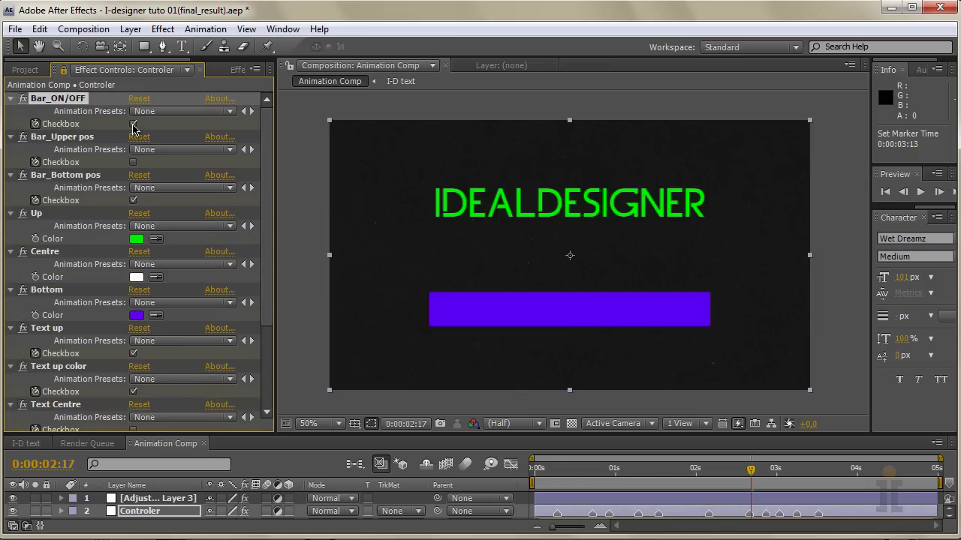
{"action": "left_click", "coordinate": [133, 201]}
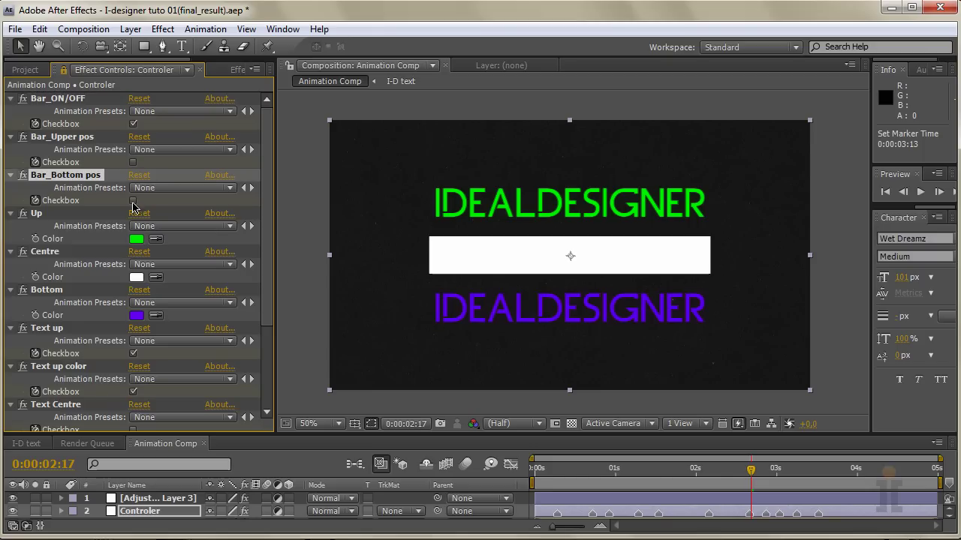
{"action": "scroll", "coordinate": [134, 301], "scroll_direction": "down", "scroll_amount": 3}
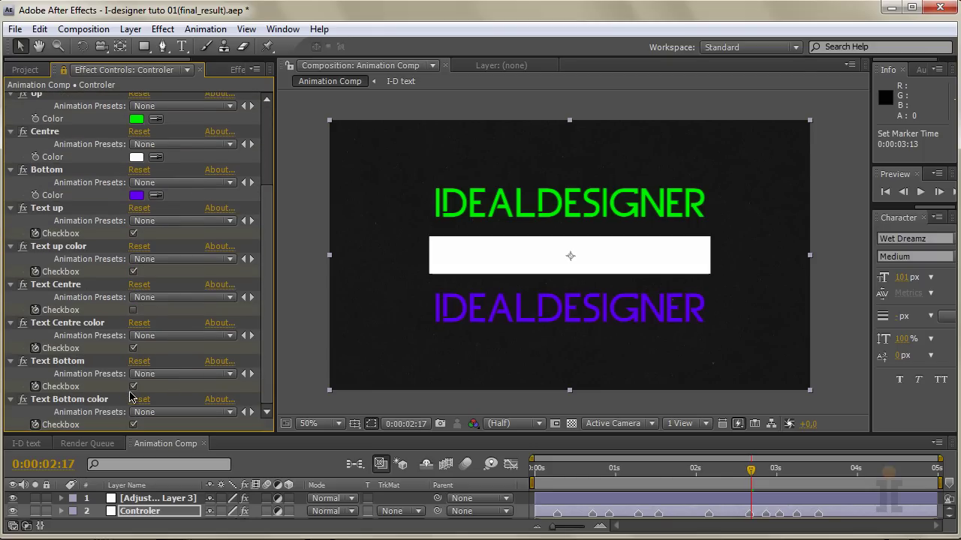
{"action": "left_click", "coordinate": [133, 310]}
{"action": "left_click", "coordinate": [134, 310]}
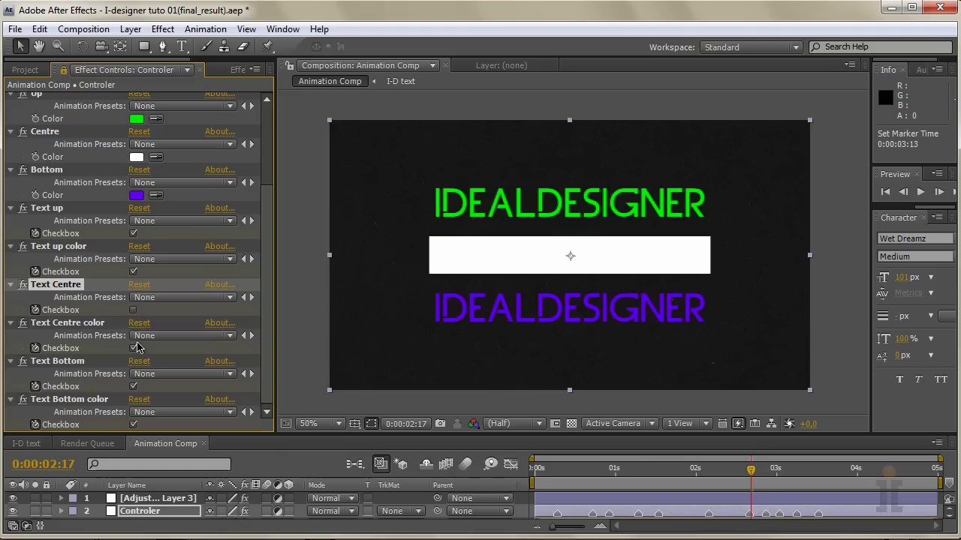
Turn on the Bar_Upper pos checkbox at the 0:00:02:22 marker
{"action": "left_click", "coordinate": [764, 473]}
{"action": "left_click", "coordinate": [767, 473]}
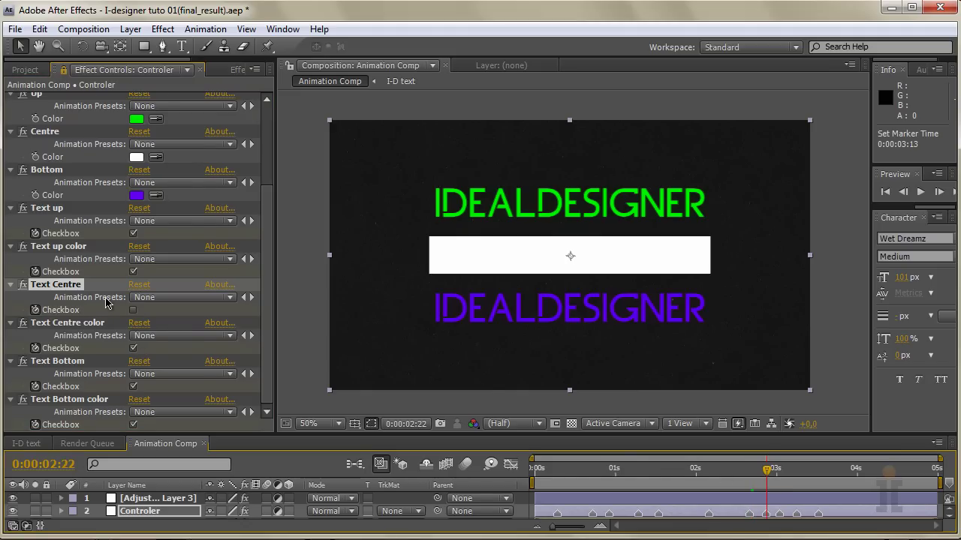
{"action": "scroll", "coordinate": [106, 302], "scroll_direction": "up", "scroll_amount": 3}
{"action": "scroll", "coordinate": [106, 302], "scroll_direction": "down", "scroll_amount": 1}
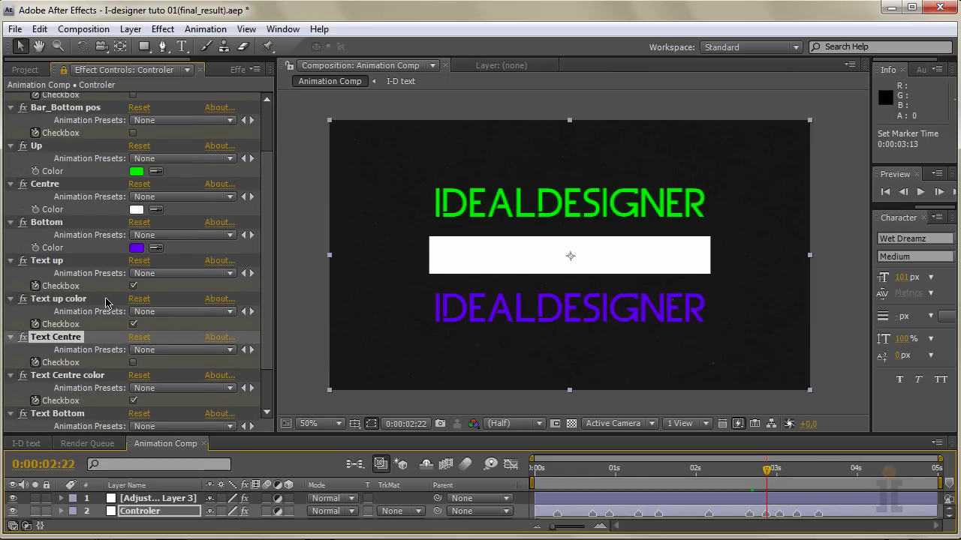
{"action": "scroll", "coordinate": [119, 315], "scroll_direction": "up", "scroll_amount": 3}
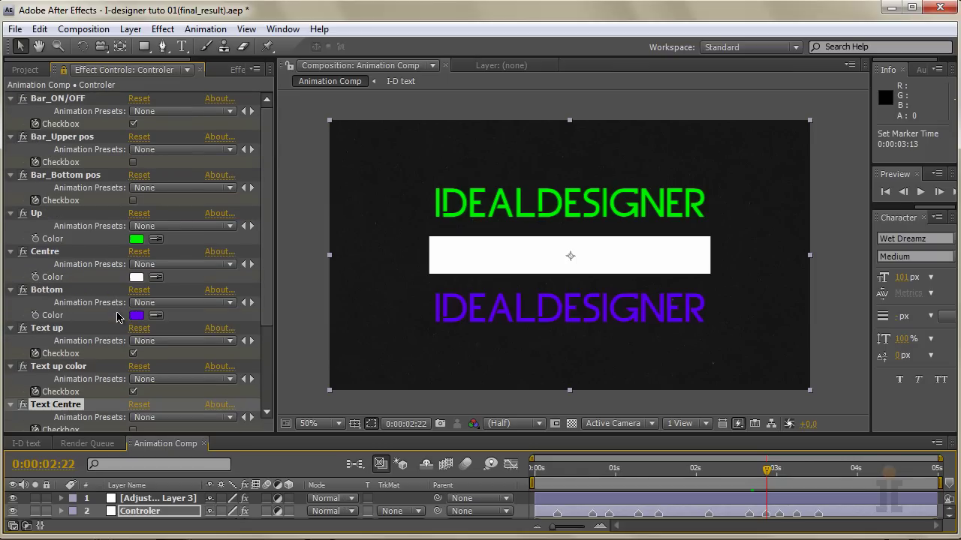
{"action": "left_click", "coordinate": [133, 162]}
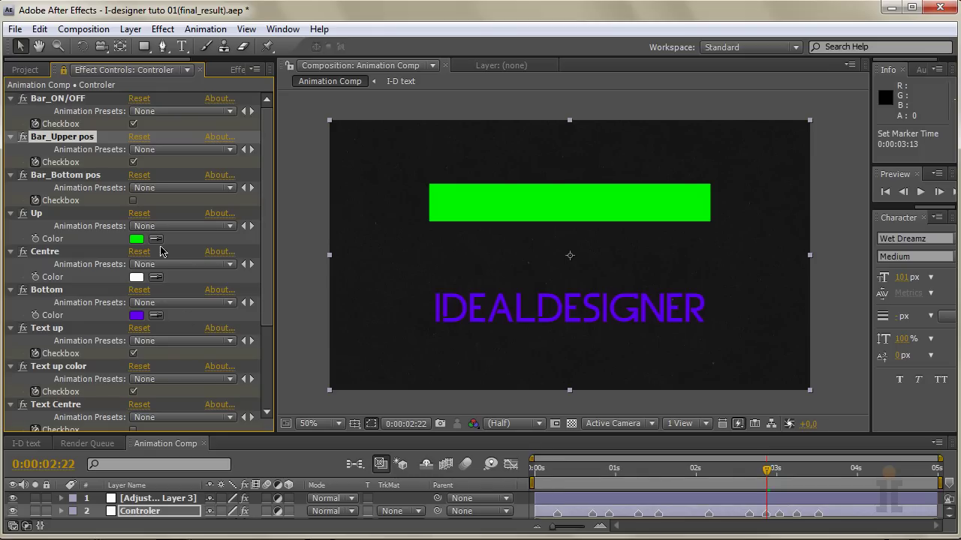
At 0:00:02:22, turn off the Text up color, Text Bottom and Text Bottom color checkboxes, leaving Text Centre color on
{"action": "scroll", "coordinate": [144, 276], "scroll_direction": "down", "scroll_amount": 3}
{"action": "scroll", "coordinate": [143, 345], "scroll_direction": "down", "scroll_amount": 2}
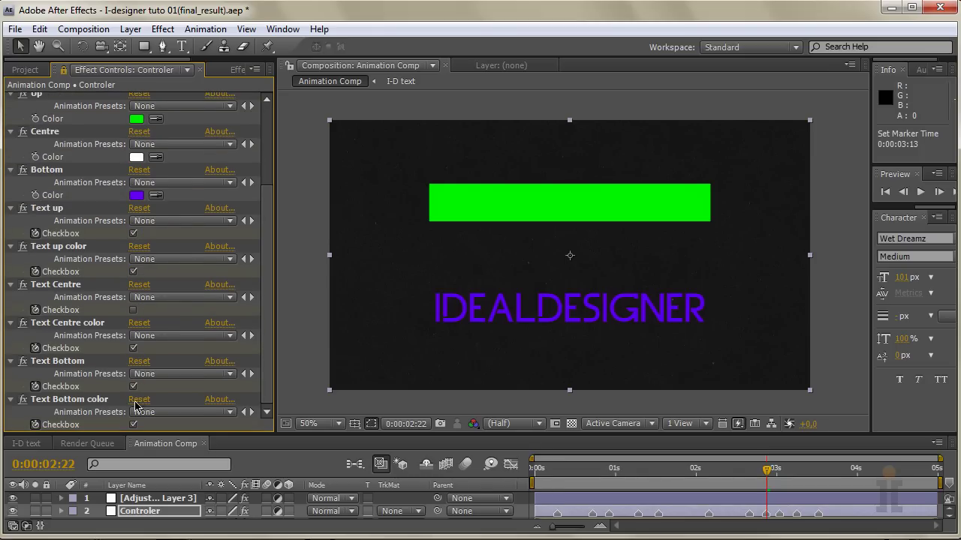
{"action": "left_click", "coordinate": [133, 425]}
{"action": "left_click", "coordinate": [133, 273]}
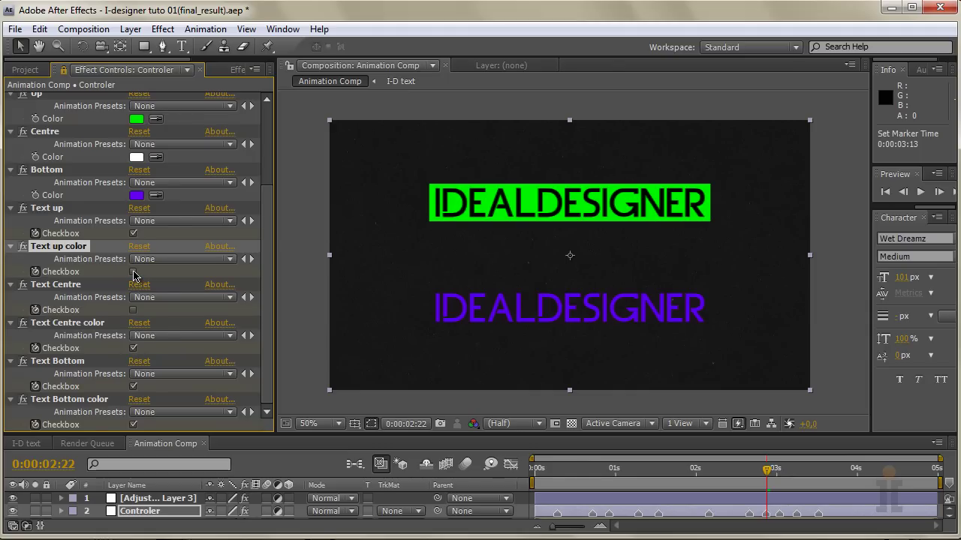
{"action": "left_click", "coordinate": [134, 348]}
{"action": "left_click", "coordinate": [134, 387]}
{"action": "left_click", "coordinate": [132, 425]}
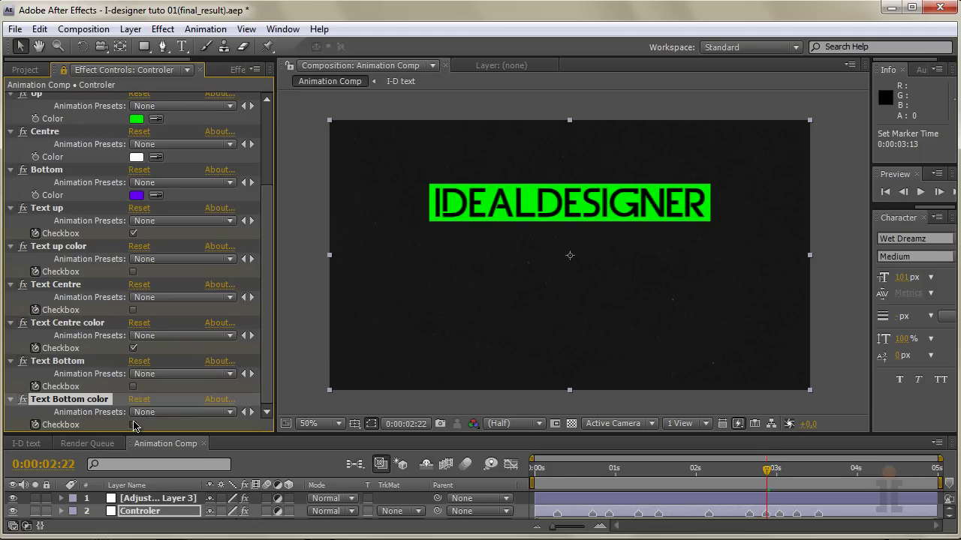
{"action": "left_click", "coordinate": [133, 425]}
At the 0:00:03:01 marker, turn off Bar_Upper pos and Text up, and turn on Bar_Bottom pos
{"action": "left_click_drag", "start_coordinate": [765, 472], "coordinate": [778, 471]}
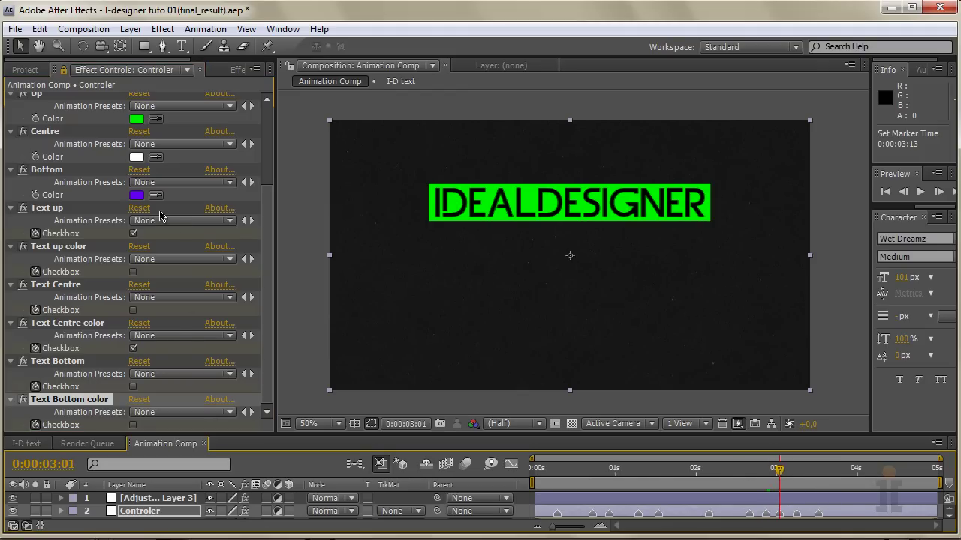
{"action": "scroll", "coordinate": [134, 225], "scroll_direction": "up", "scroll_amount": 3}
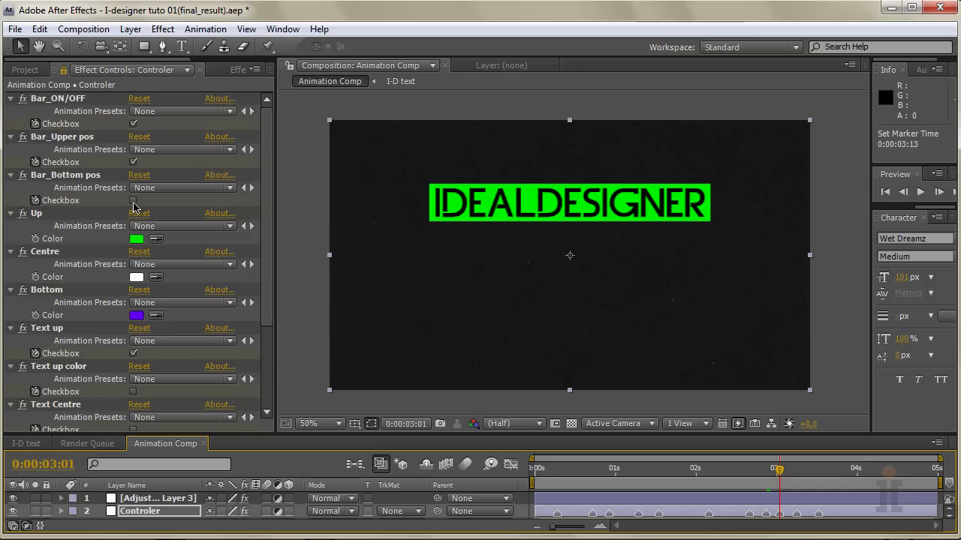
{"action": "left_click", "coordinate": [132, 162]}
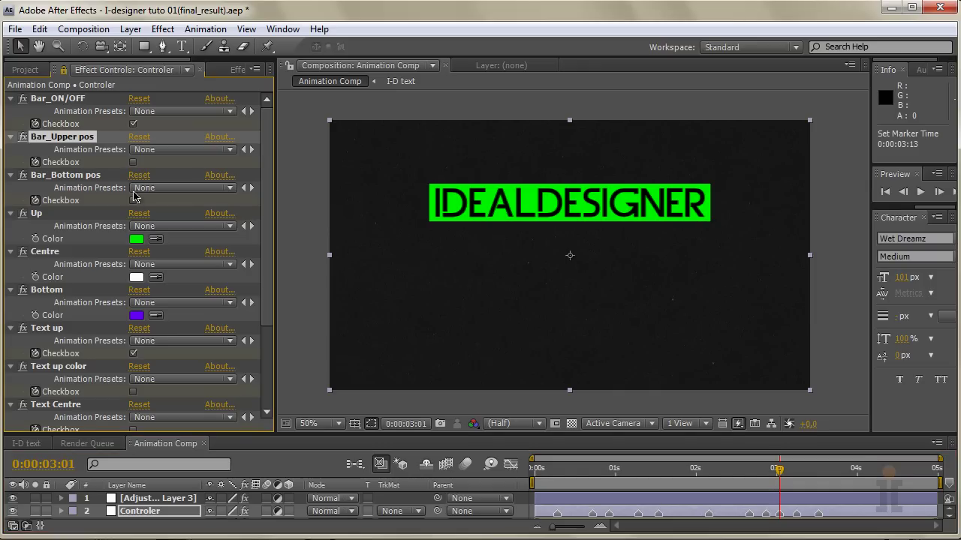
{"action": "left_click", "coordinate": [133, 201]}
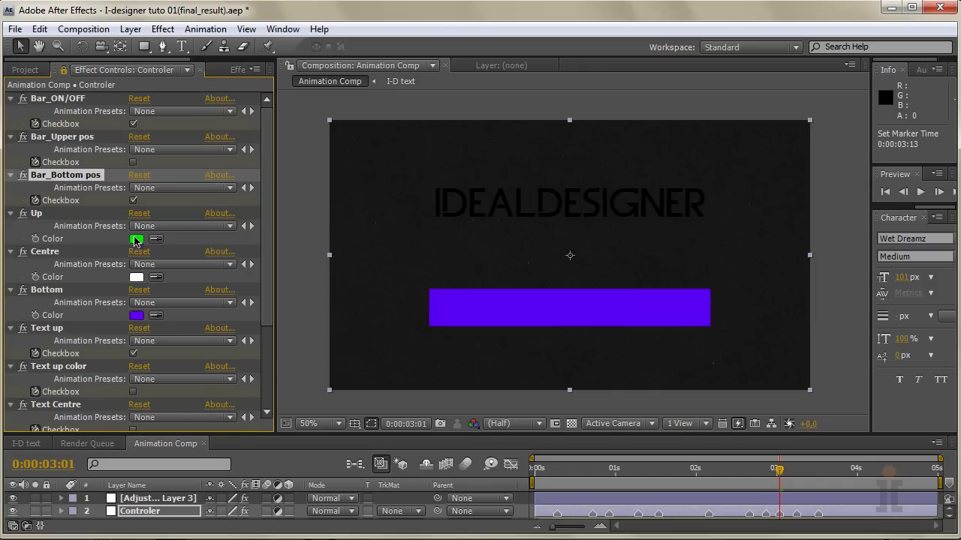
{"action": "scroll", "coordinate": [138, 330], "scroll_direction": "down", "scroll_amount": 2}
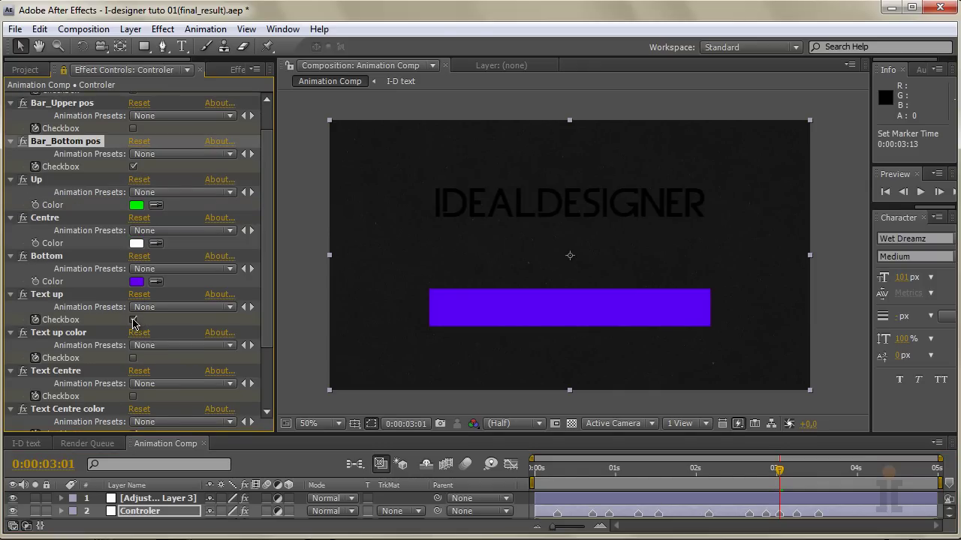
{"action": "left_click", "coordinate": [133, 320]}
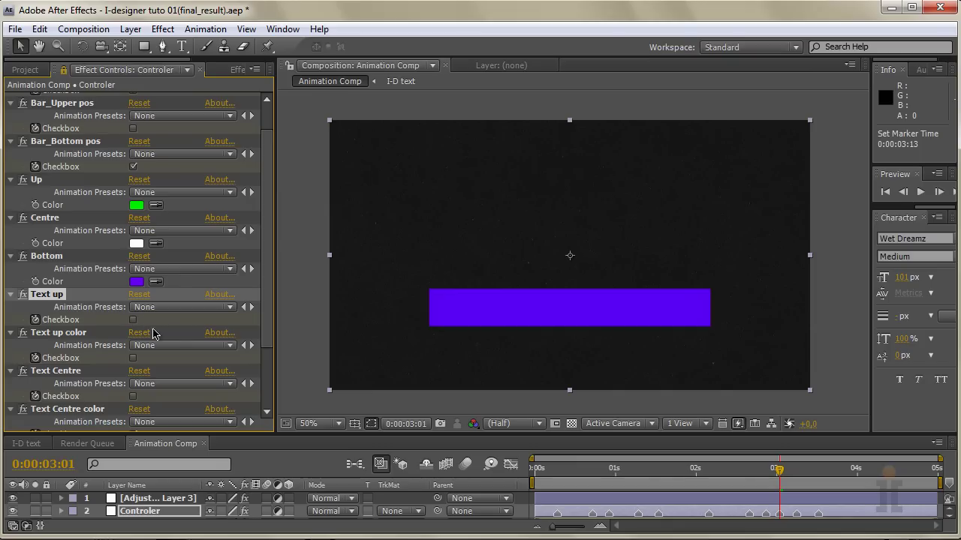
At the 0:00:03:06 marker, turn off Controler's Bar_Bottom pos checkbox
{"action": "left_click_drag", "start_coordinate": [781, 475], "coordinate": [798, 479]}
{"action": "scroll", "coordinate": [154, 374], "scroll_direction": "down", "scroll_amount": 4}
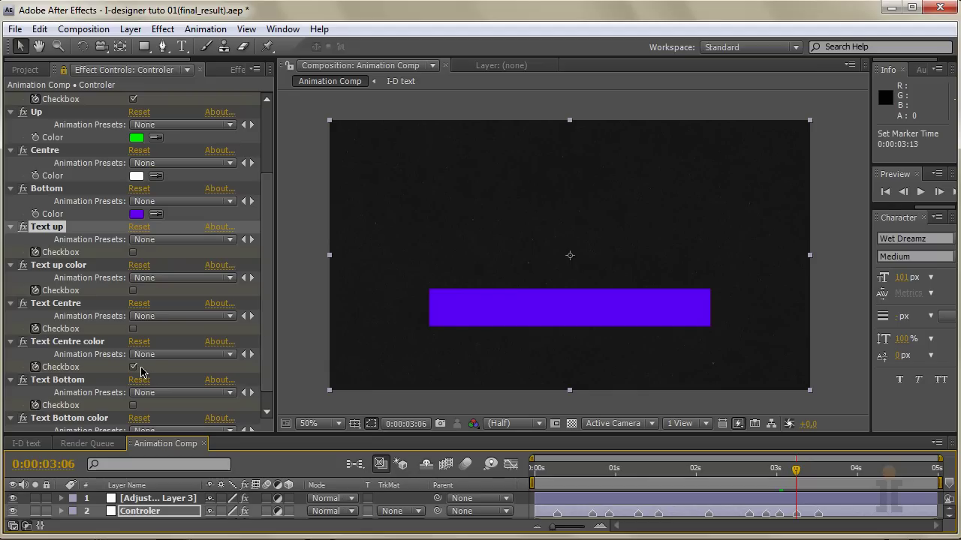
{"action": "scroll", "coordinate": [140, 348], "scroll_direction": "up", "scroll_amount": 4}
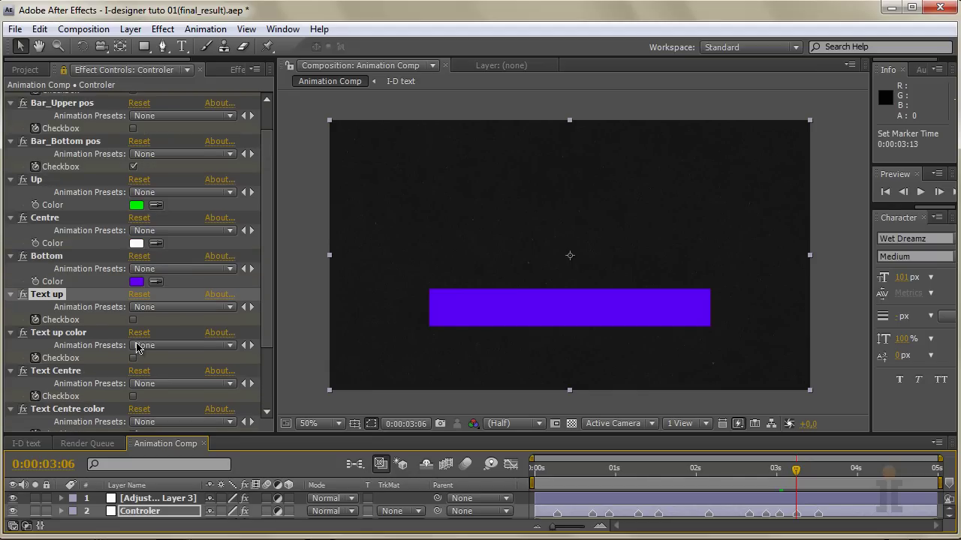
{"action": "left_click", "coordinate": [132, 166]}
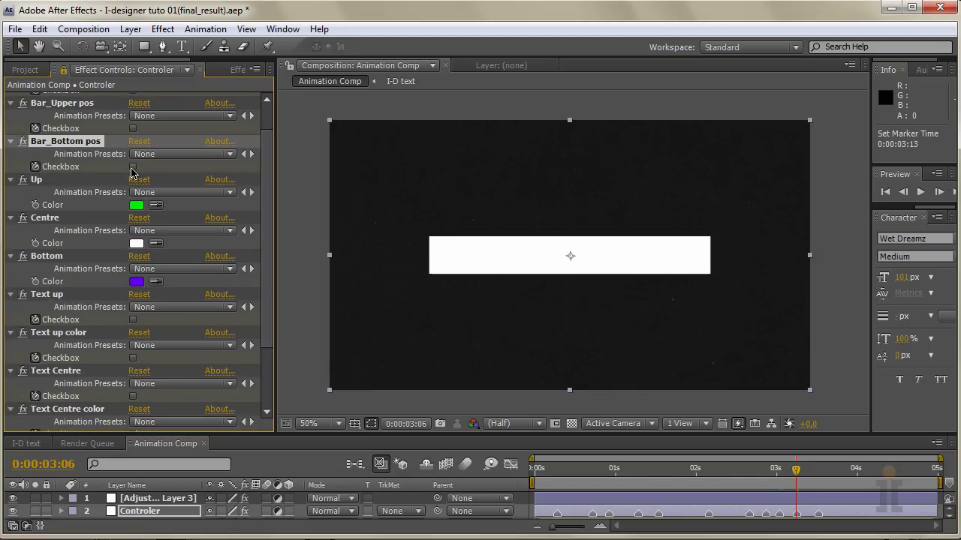
At the 0:00:03:13 marker, turn off the Text Centre color checkbox, leaving Text Bottom off
{"action": "left_click_drag", "start_coordinate": [795, 470], "coordinate": [818, 470]}
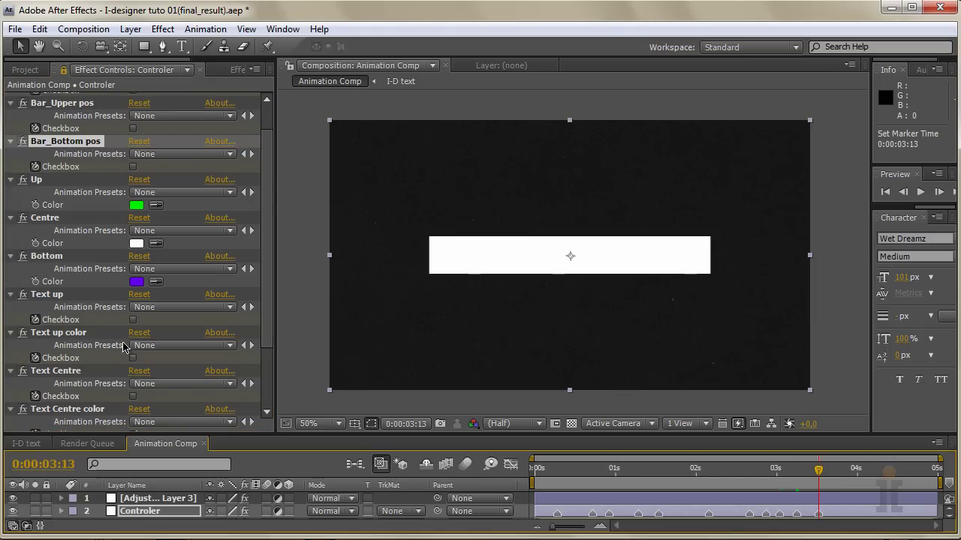
{"action": "scroll", "coordinate": [136, 417], "scroll_direction": "down", "scroll_amount": 1}
{"action": "left_click", "coordinate": [133, 401]}
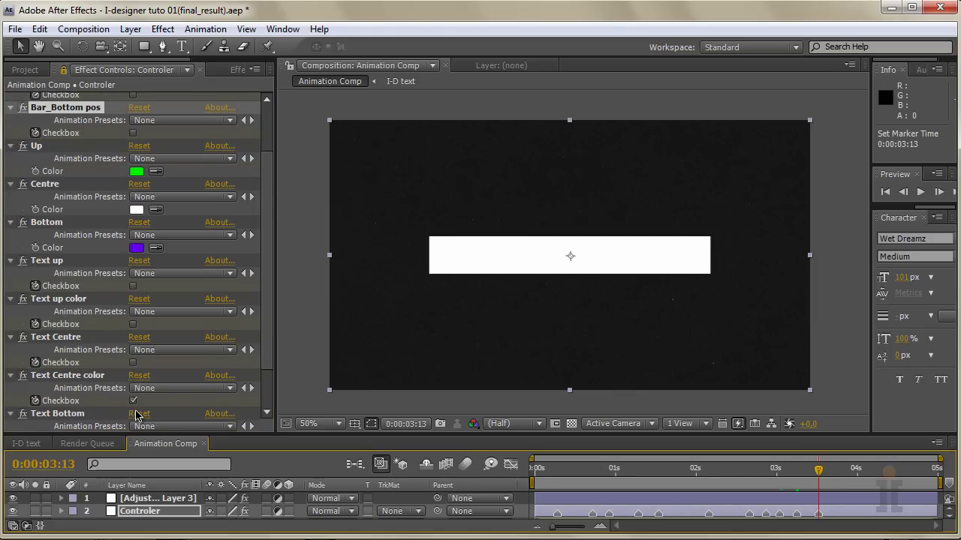
{"action": "scroll", "coordinate": [129, 407], "scroll_direction": "down", "scroll_amount": 1}
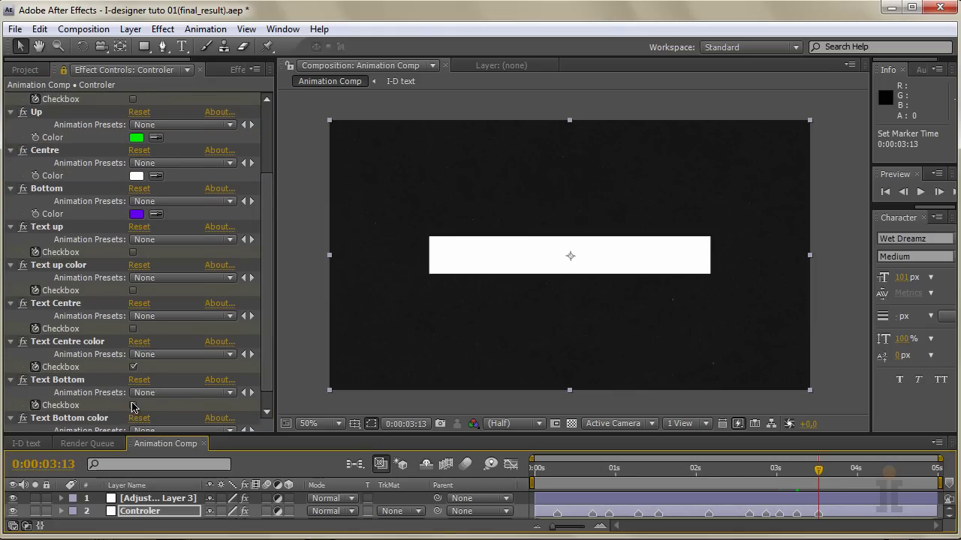
{"action": "left_click", "coordinate": [133, 406]}
{"action": "left_click", "coordinate": [133, 405]}
{"action": "left_click", "coordinate": [132, 367]}
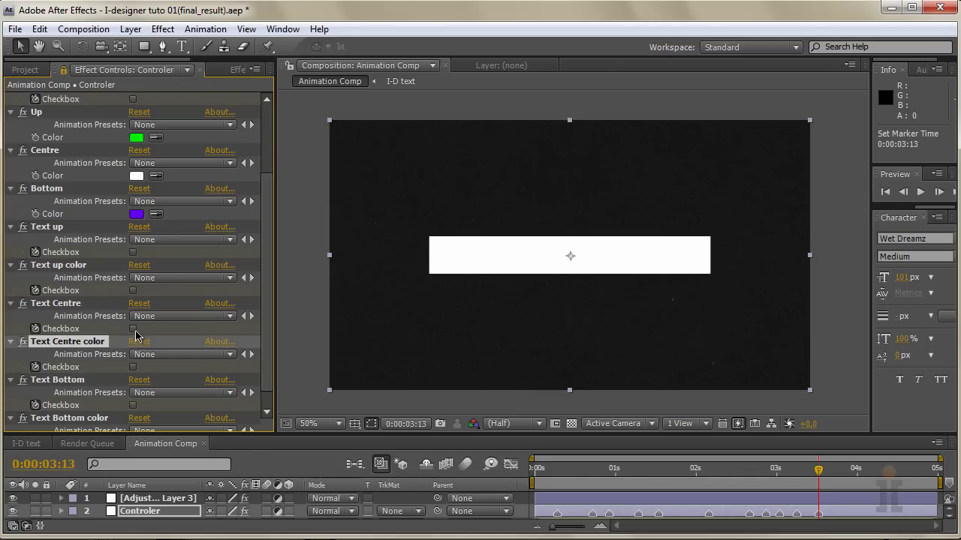
Turn on the Text Centre checkbox at 0:00:03:13 and deselect the Controler layer
{"action": "left_click", "coordinate": [133, 329]}
{"action": "left_click", "coordinate": [133, 329]}
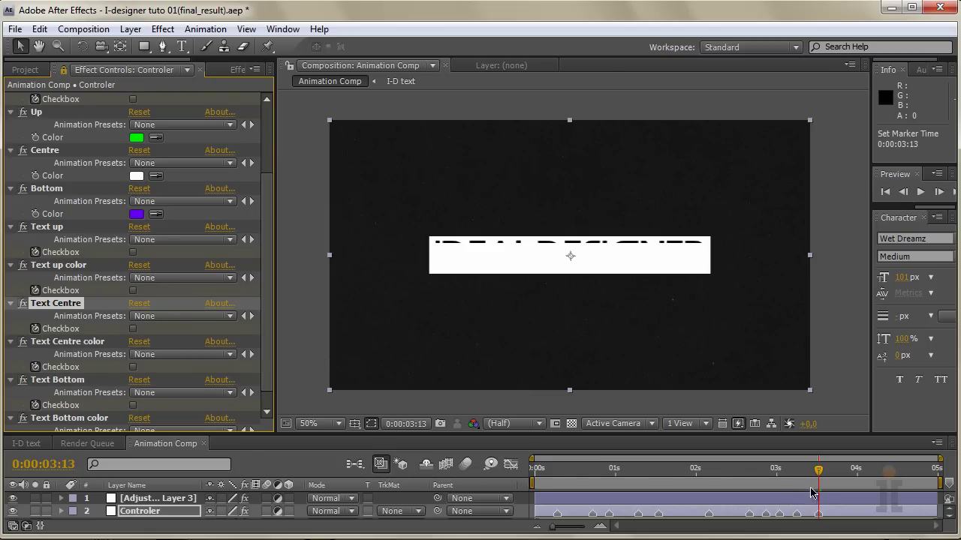
{"action": "left_click", "coordinate": [133, 328]}
{"action": "left_click", "coordinate": [133, 328]}
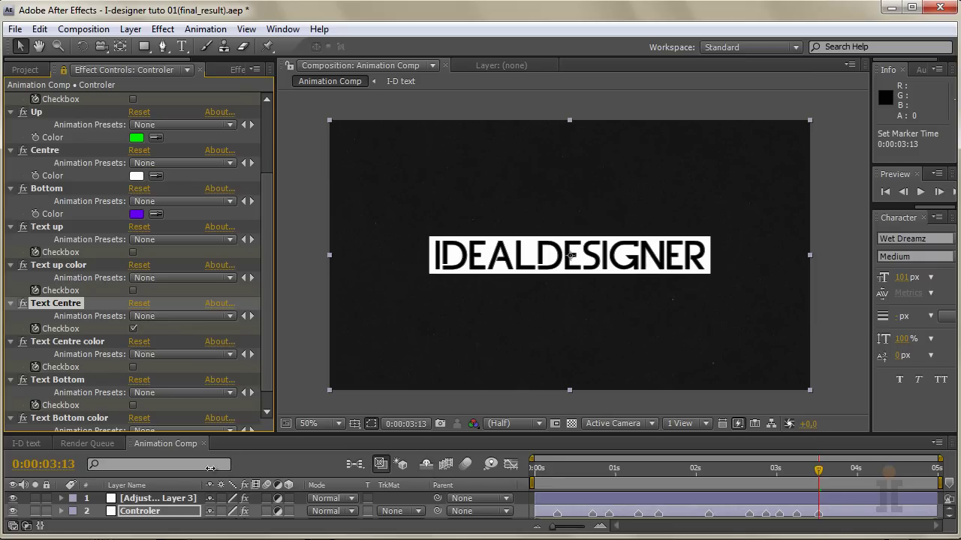
{"action": "left_click", "coordinate": [97, 517]}
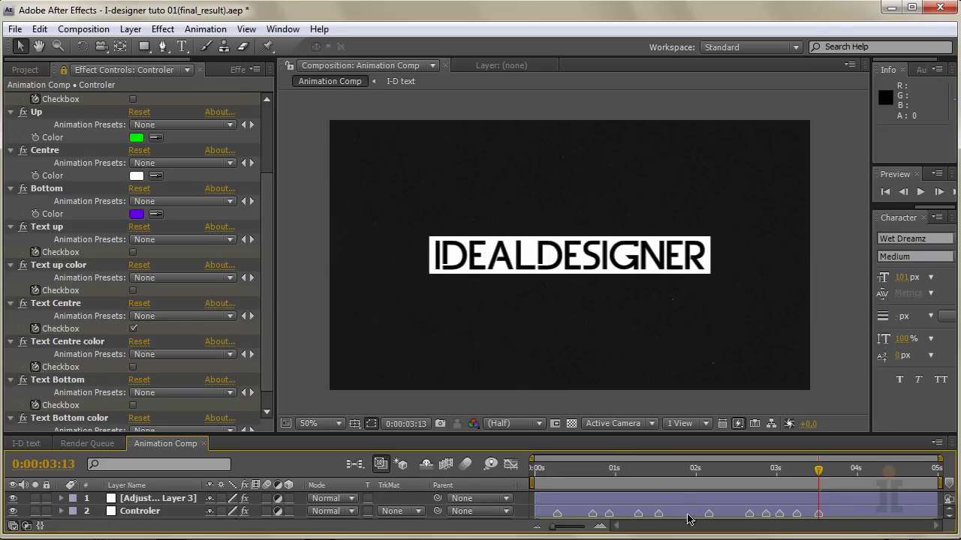
Make the timeline area slightly taller, play a RAM preview of Animation Comp, and stop the playback
{"action": "left_click_drag", "start_coordinate": [599, 434], "coordinate": [601, 368]}
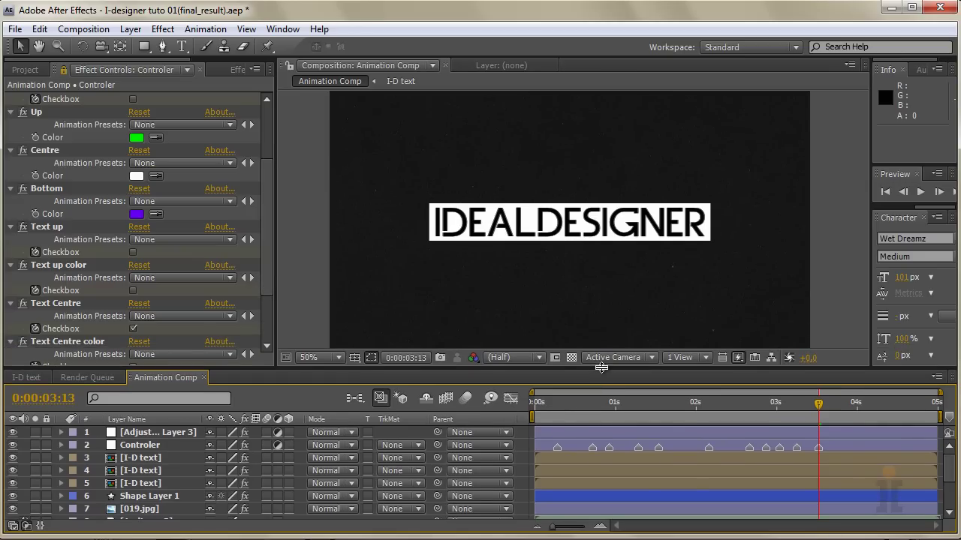
{"action": "left_click_drag", "start_coordinate": [601, 367], "coordinate": [601, 419]}
{"action": "scroll", "coordinate": [542, 329], "scroll_direction": "down", "scroll_amount": 2}
{"action": "key", "text": "KP_0"}
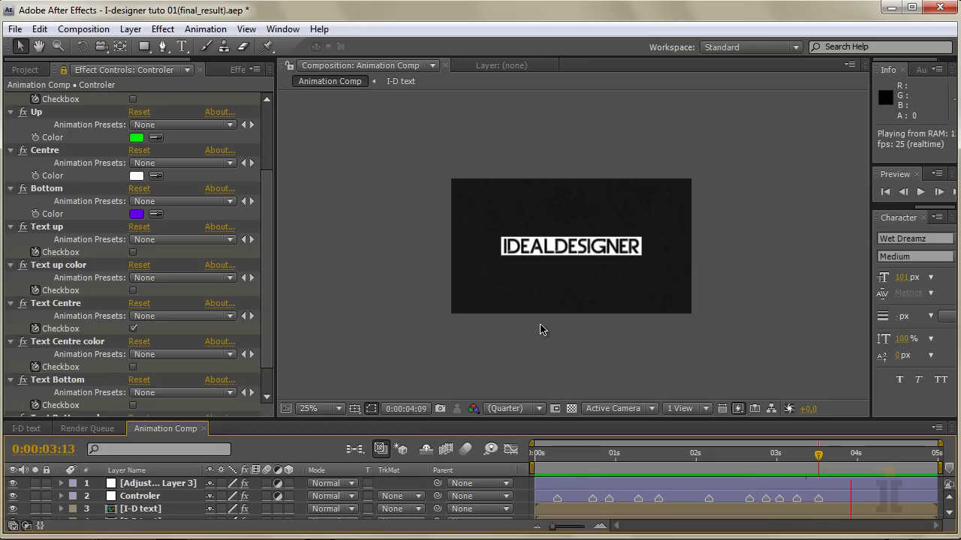
{"action": "key", "text": "space"}
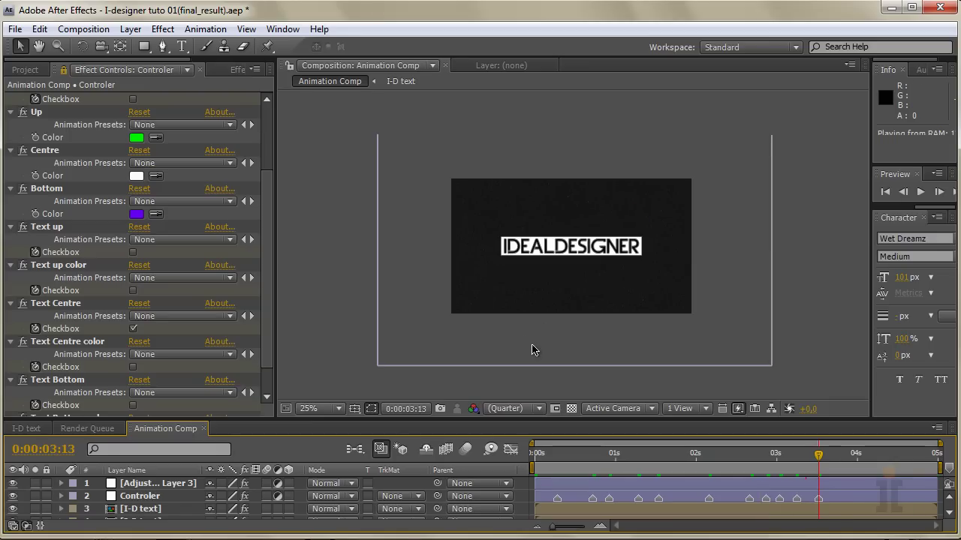